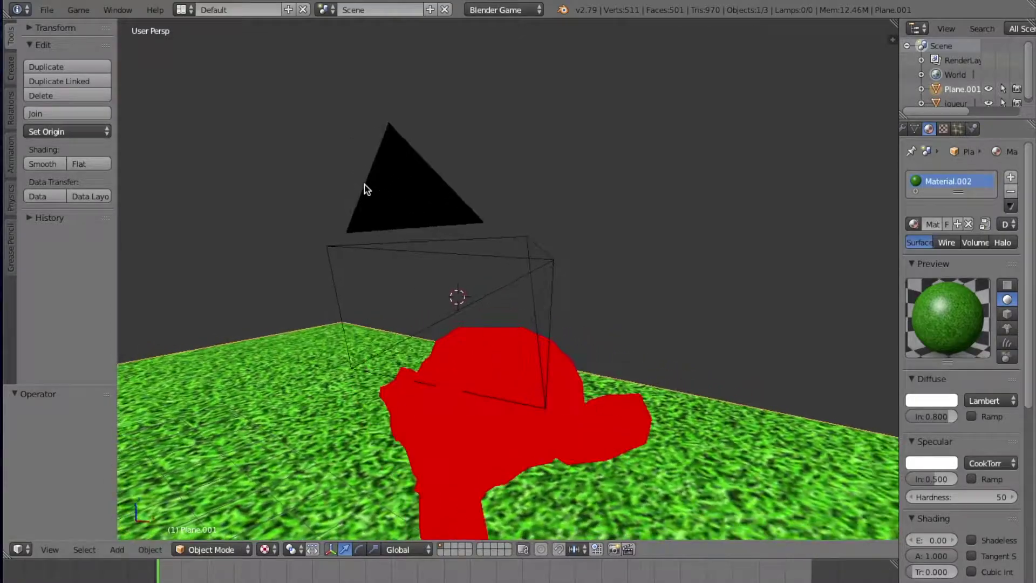
Examine the red monkey head, its camera and the grass-textured plane from several angles and distances
scroll(367, 189, down, 8)
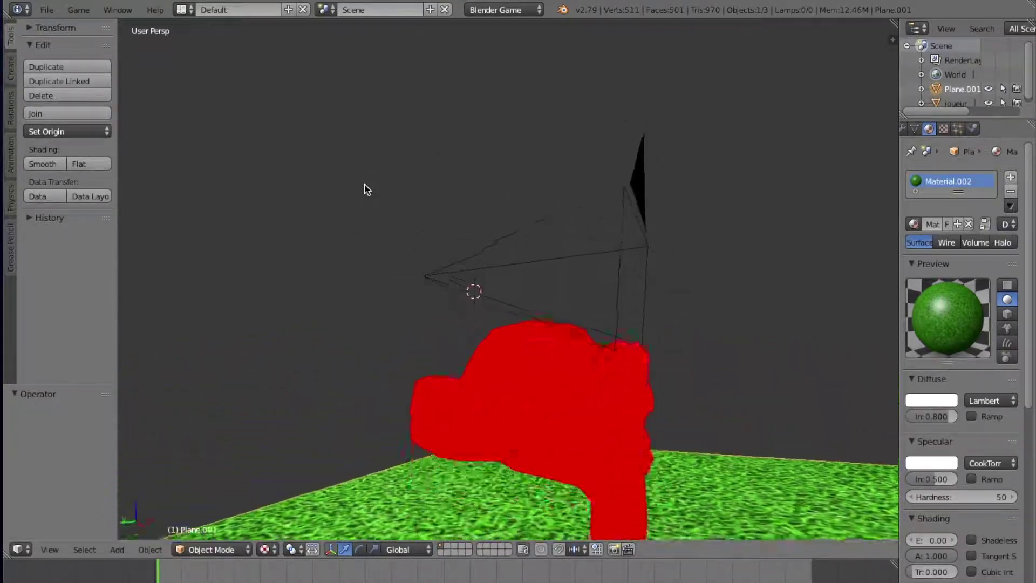
scroll(367, 189, right, 10)
scroll(367, 196, down, 10)
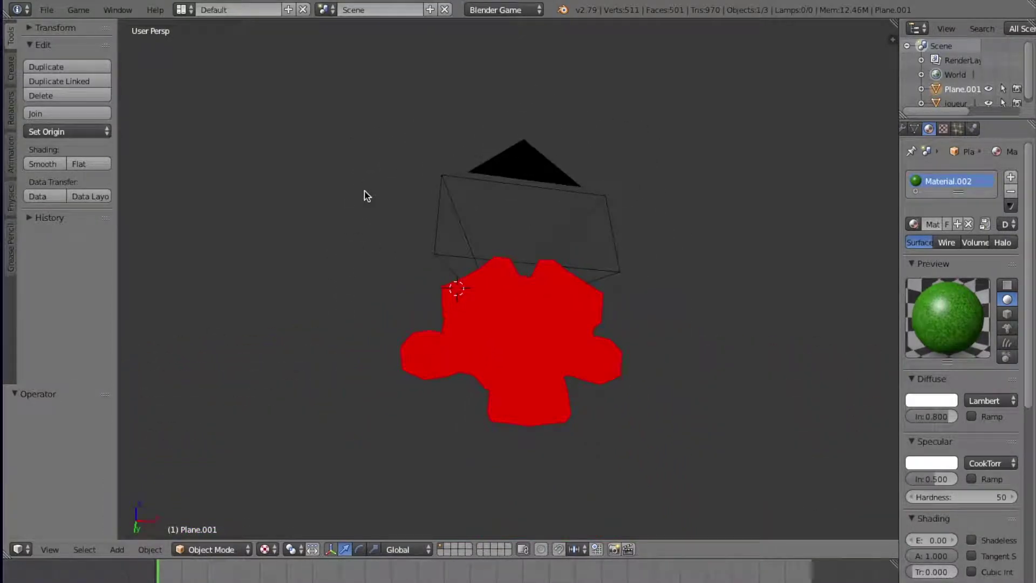
scroll(367, 196, up, 8)
scroll(367, 196, up, 5)
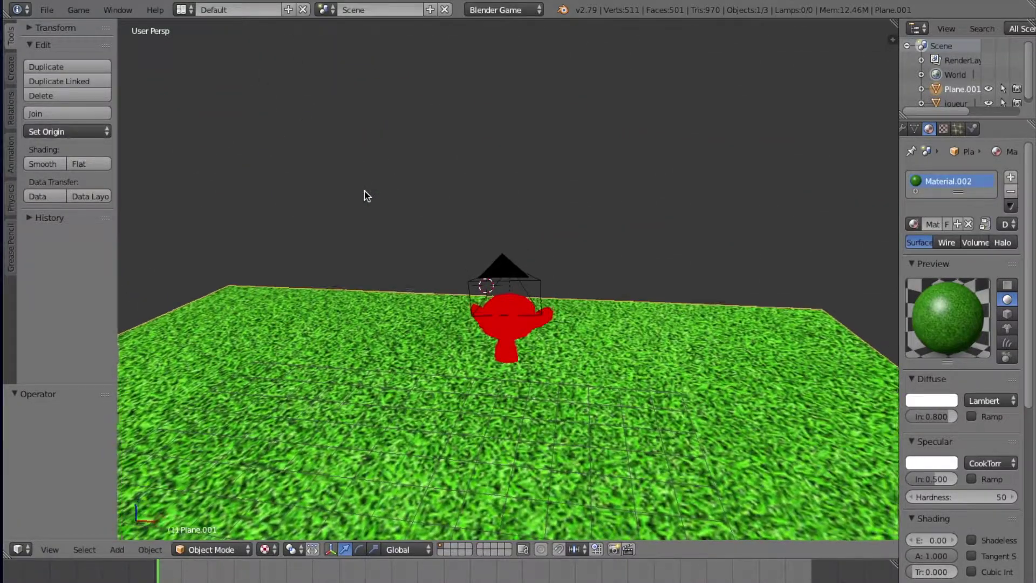
scroll(367, 196, right, 10)
scroll(368, 196, right, 2)
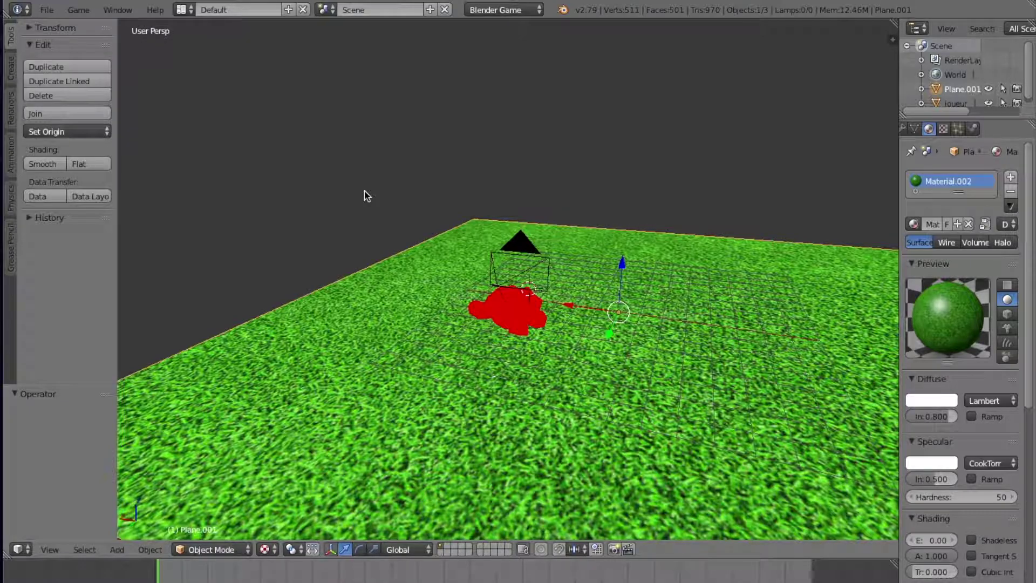
scroll(580, 194, up, 8)
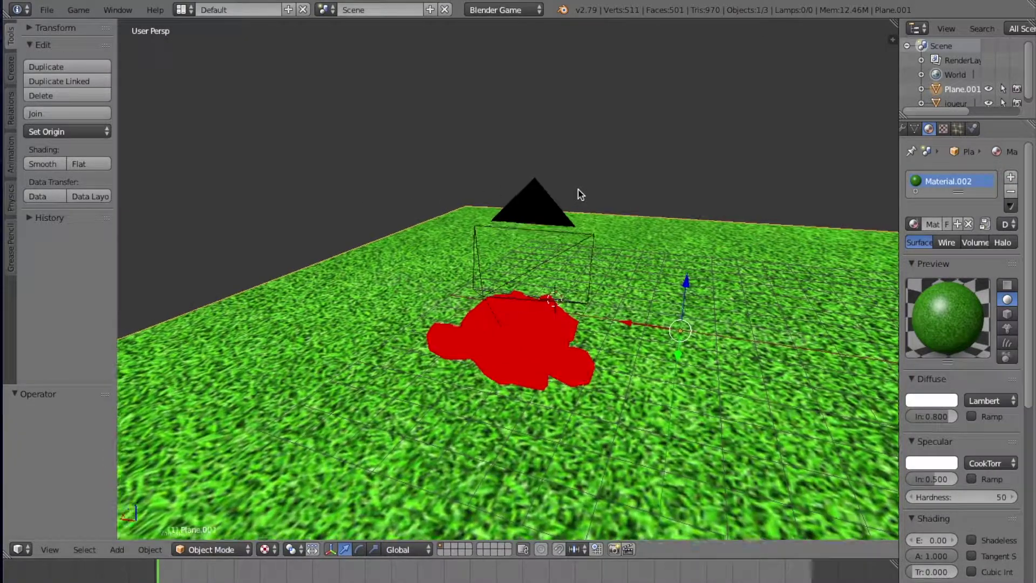
scroll(580, 195, left, 7)
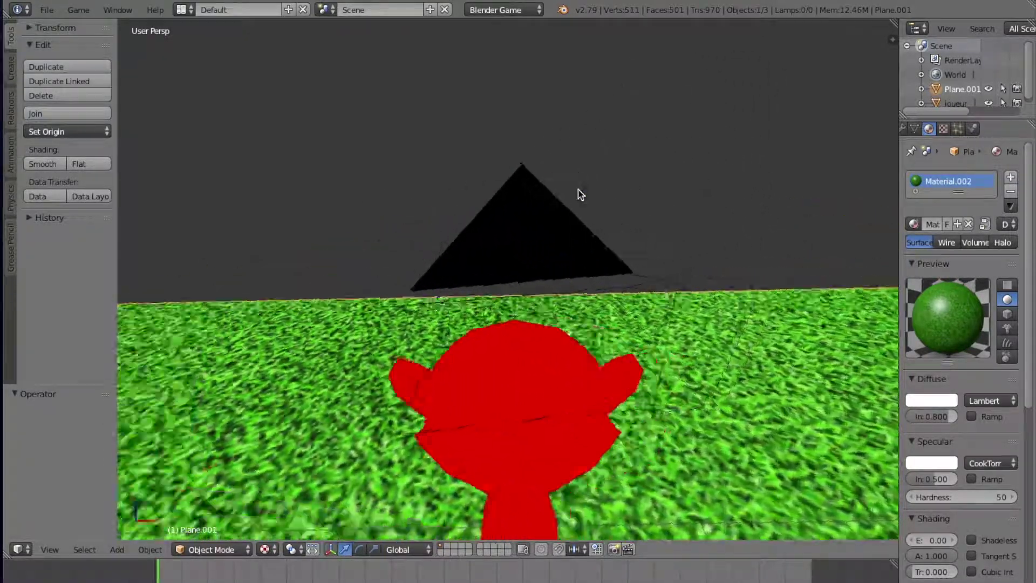
scroll(579, 194, down, 3)
scroll(579, 194, left, 8)
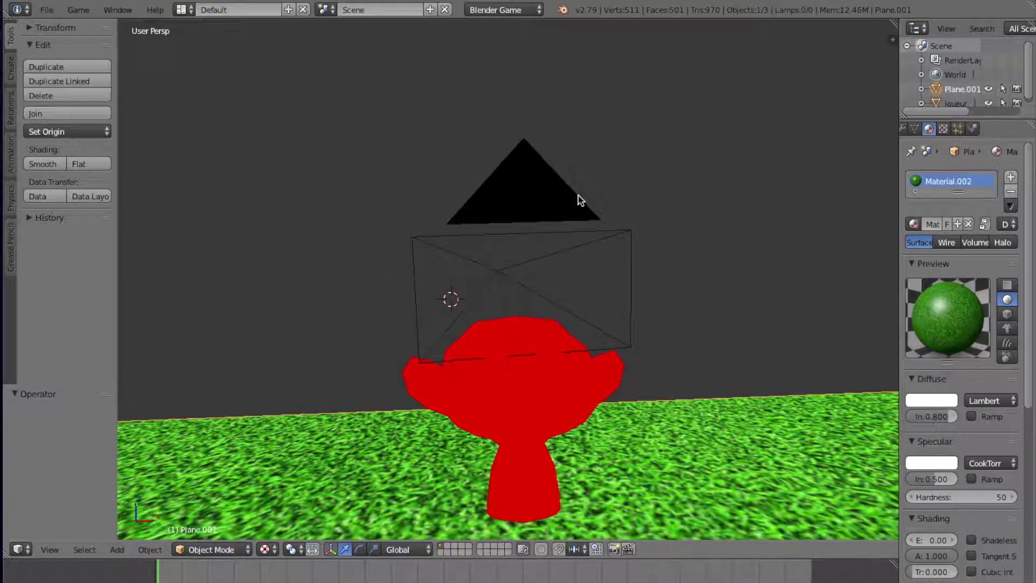
scroll(520, 387, left, 5)
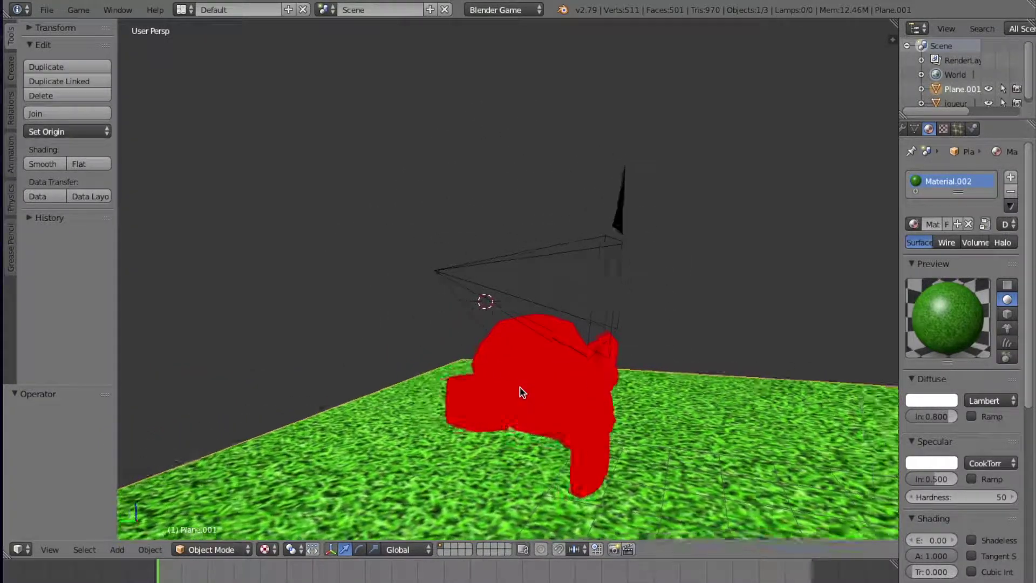
scroll(521, 392, left, 3)
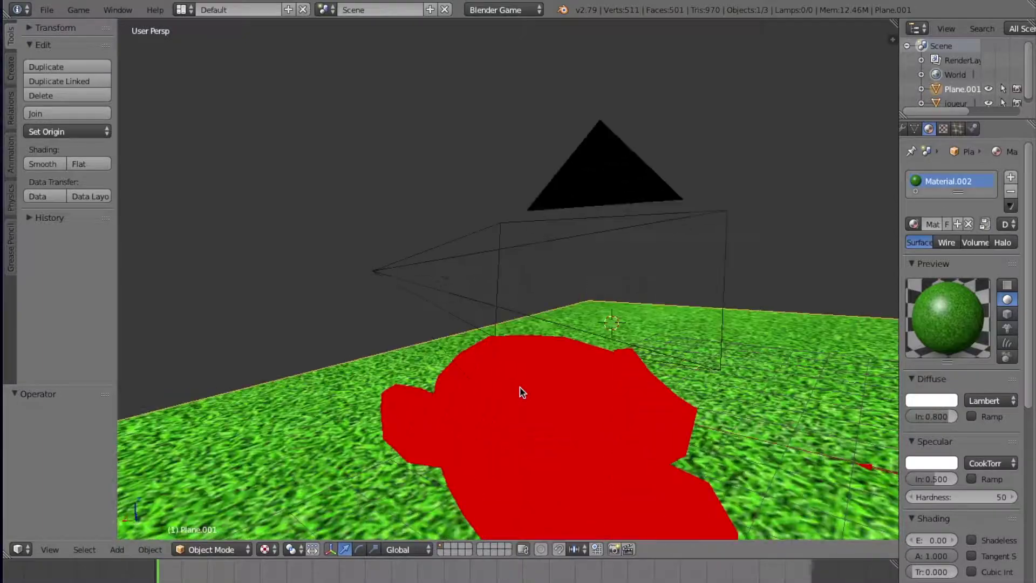
Switch to the camera view and test-run the game twice, stopping it after each run
key(KP_0)
key(p)
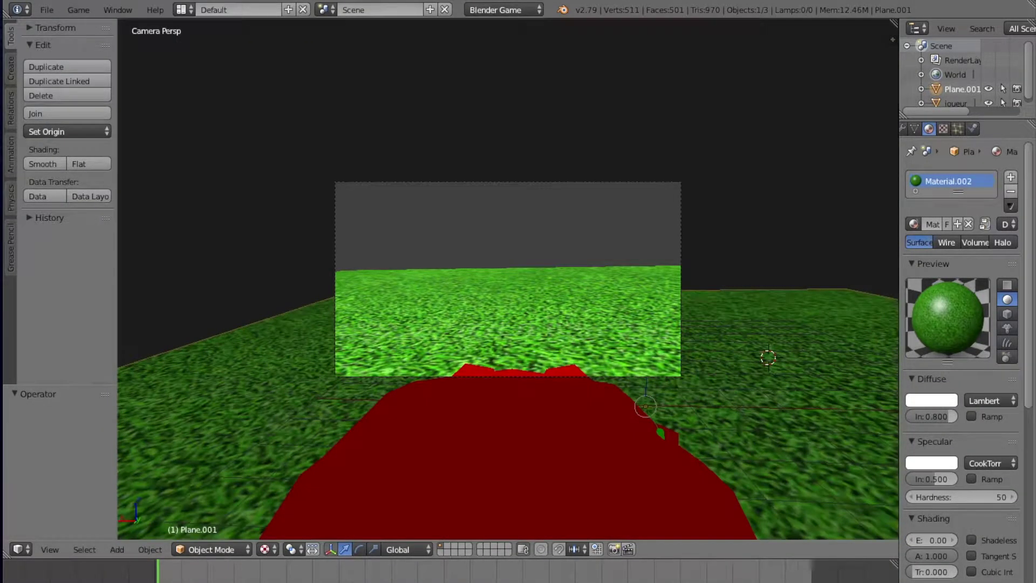
key(Escape)
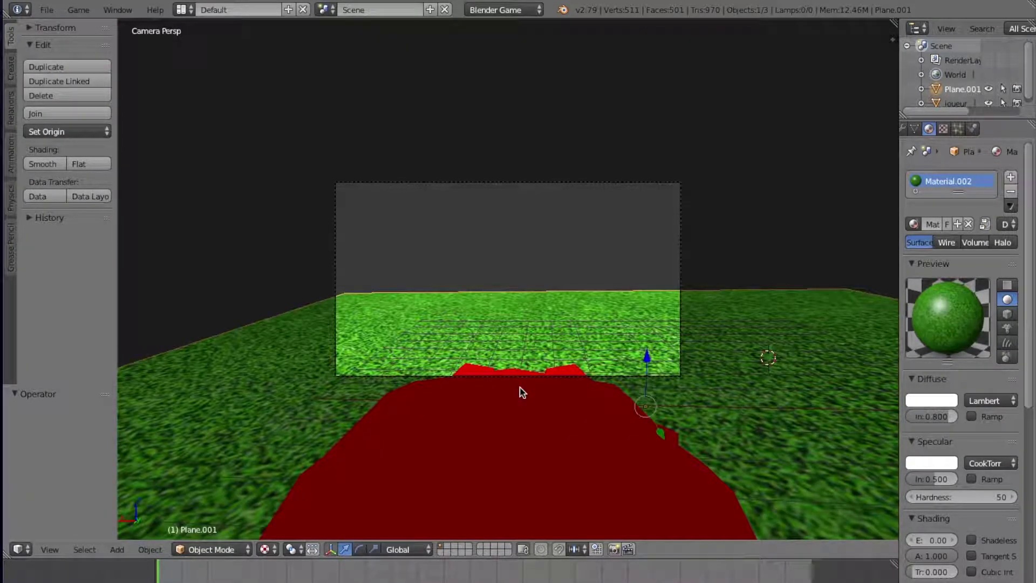
key(p)
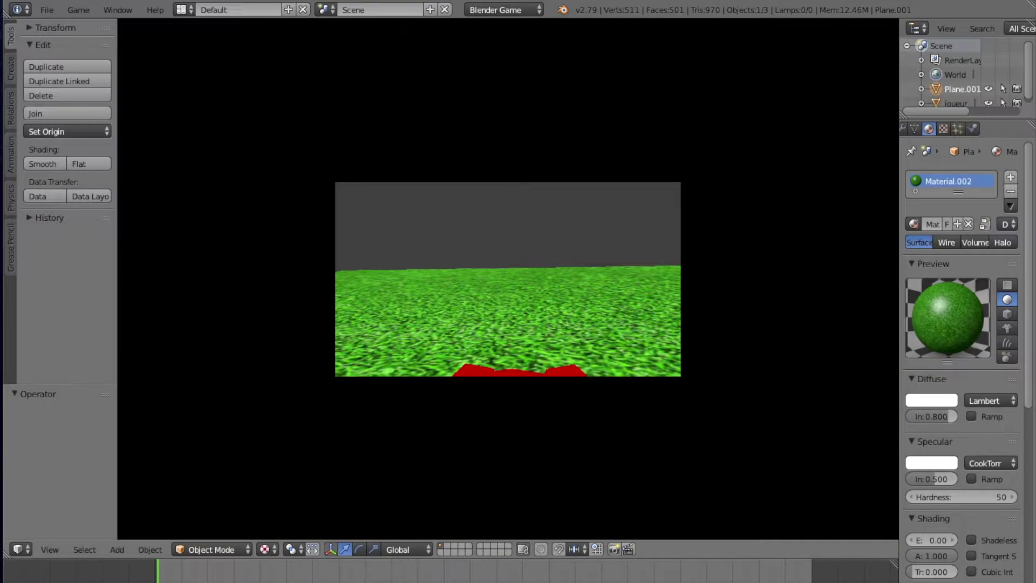
key(Escape)
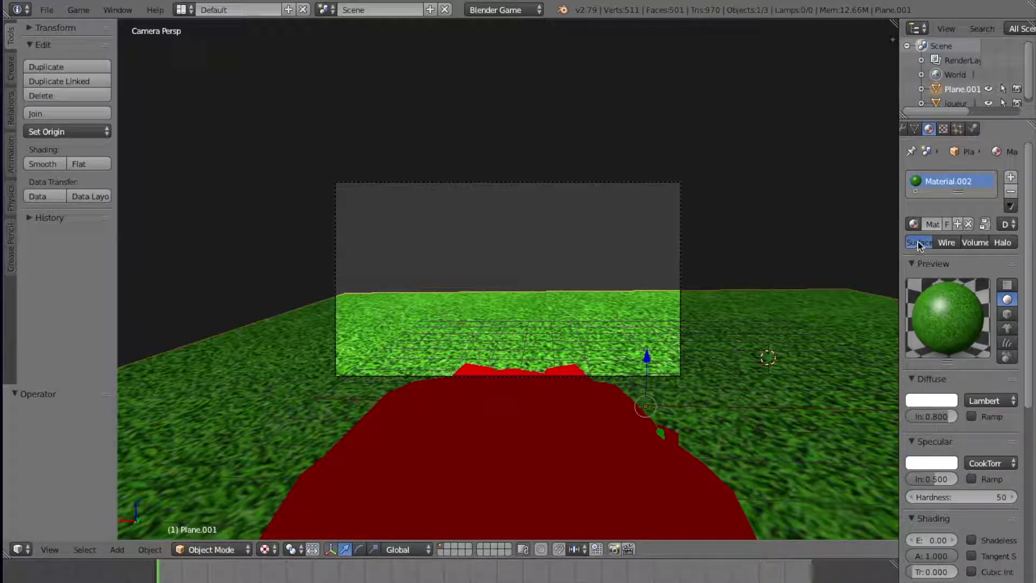
Reassign Material.002 to the ground plane and test-run the game
click(914, 224)
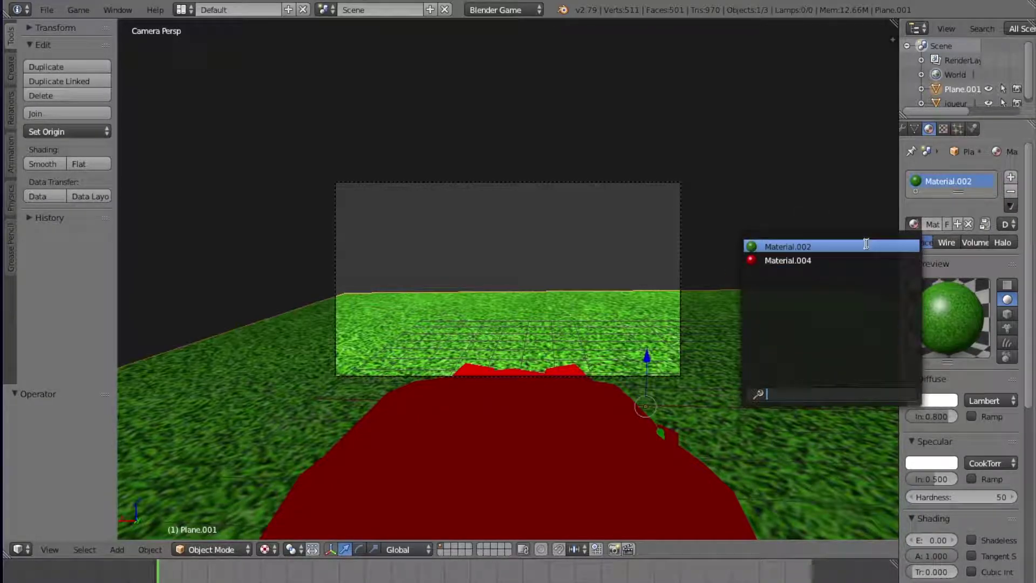
click(867, 247)
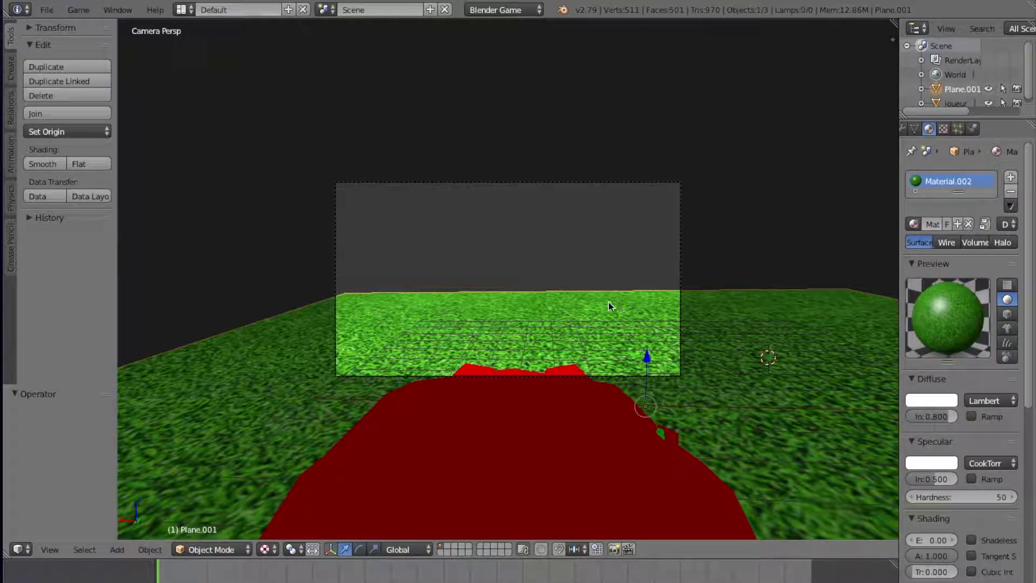
key(p)
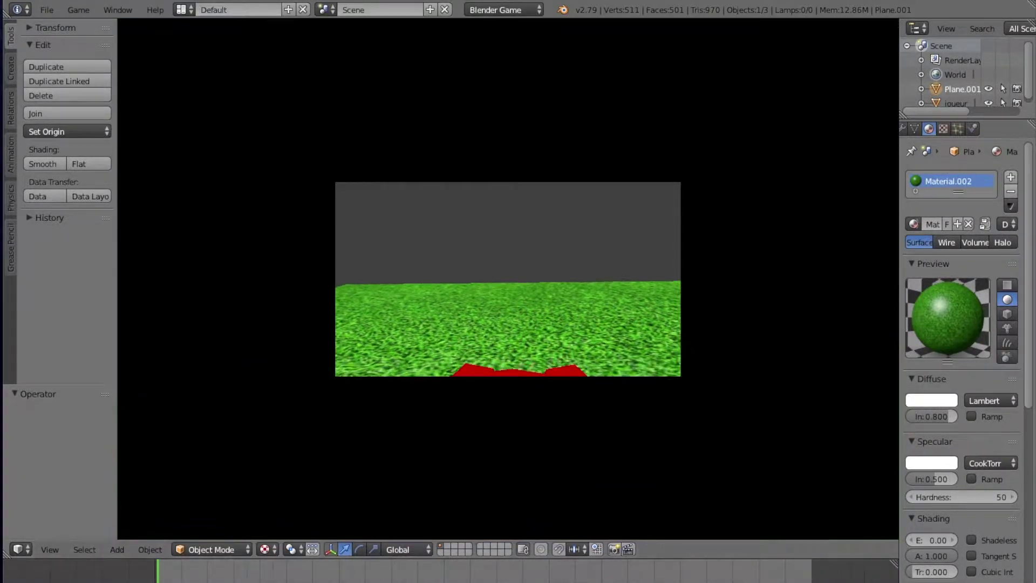
key(Escape)
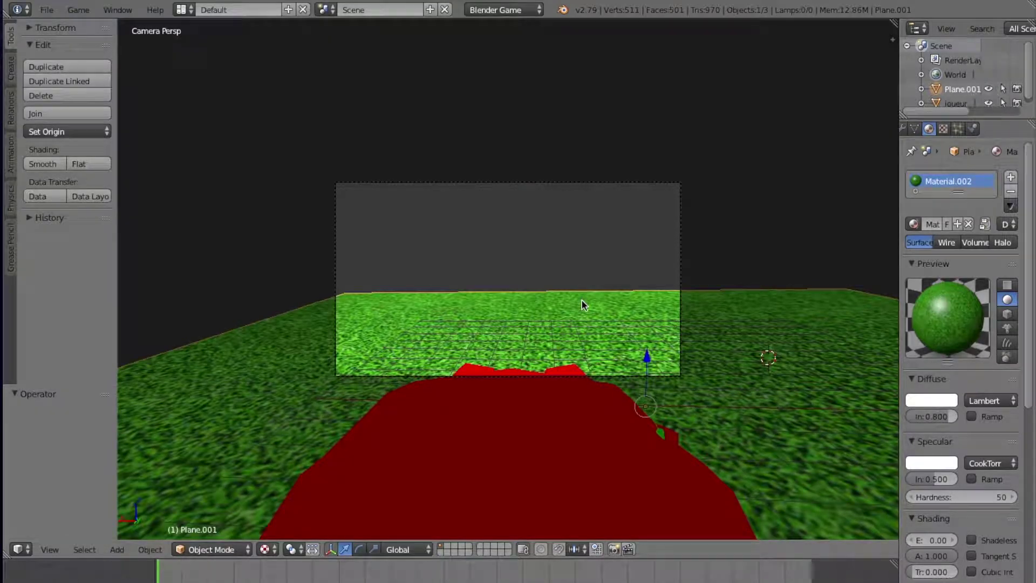
Assign the red Material.004 to the ground plane and test-run the game
click(915, 225)
click(810, 259)
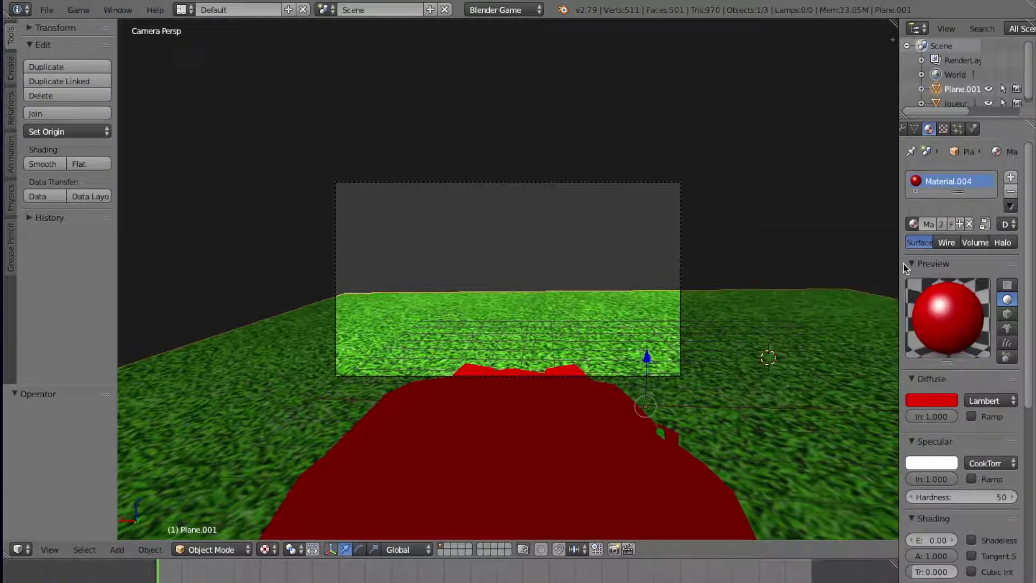
key(p)
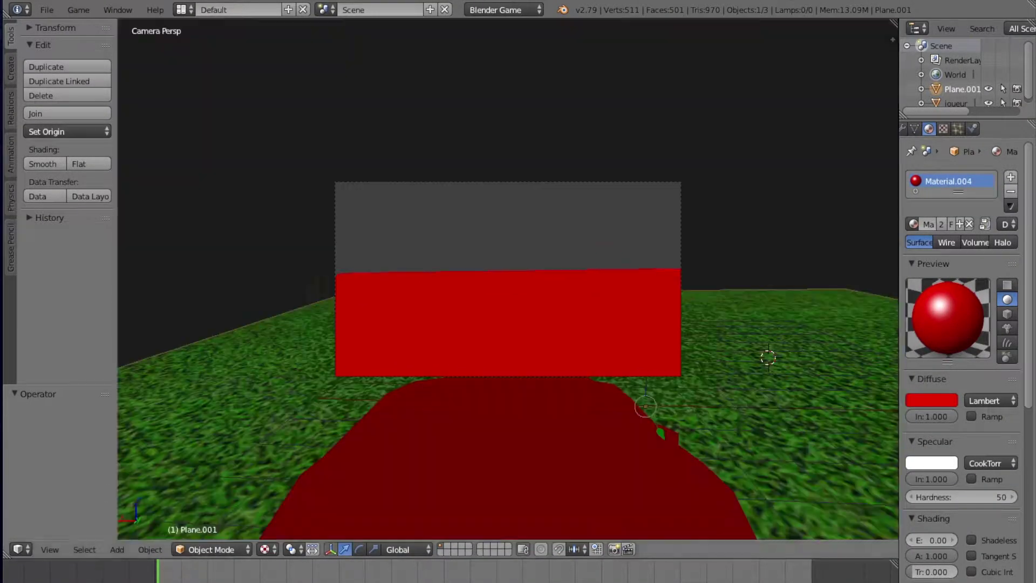
key(Escape)
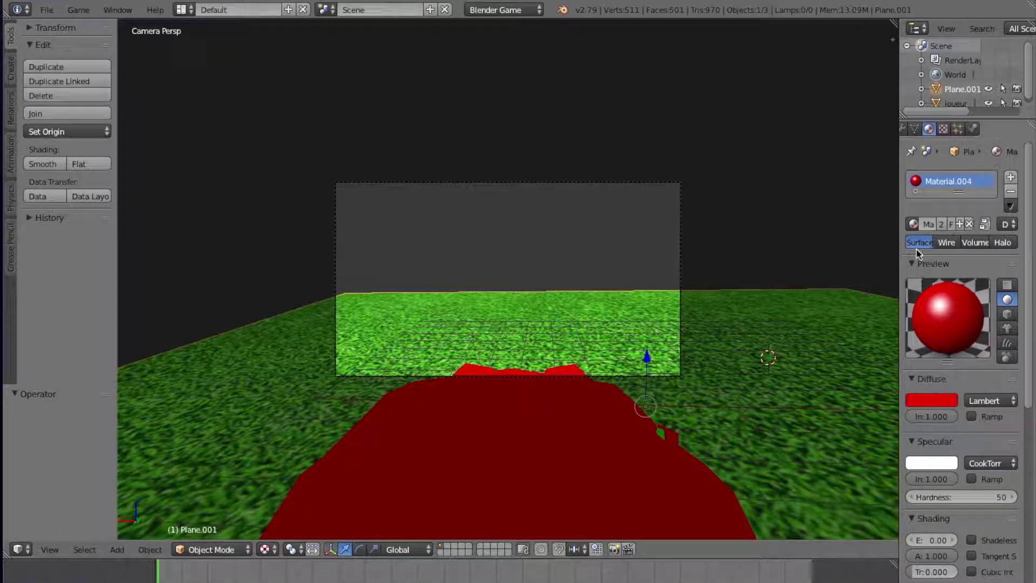
Put the green Material.002 back on the ground plane and run the game again
click(914, 224)
click(880, 247)
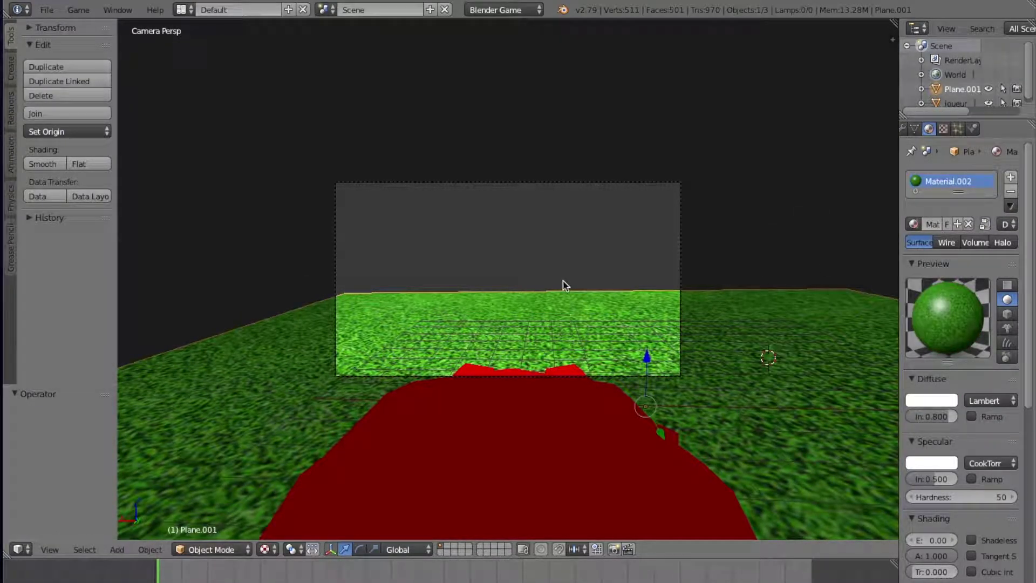
key(p)
key(Escape)
Leave the camera view and select the red monkey-head object joueur
right_click(518, 444)
key(KP_0)
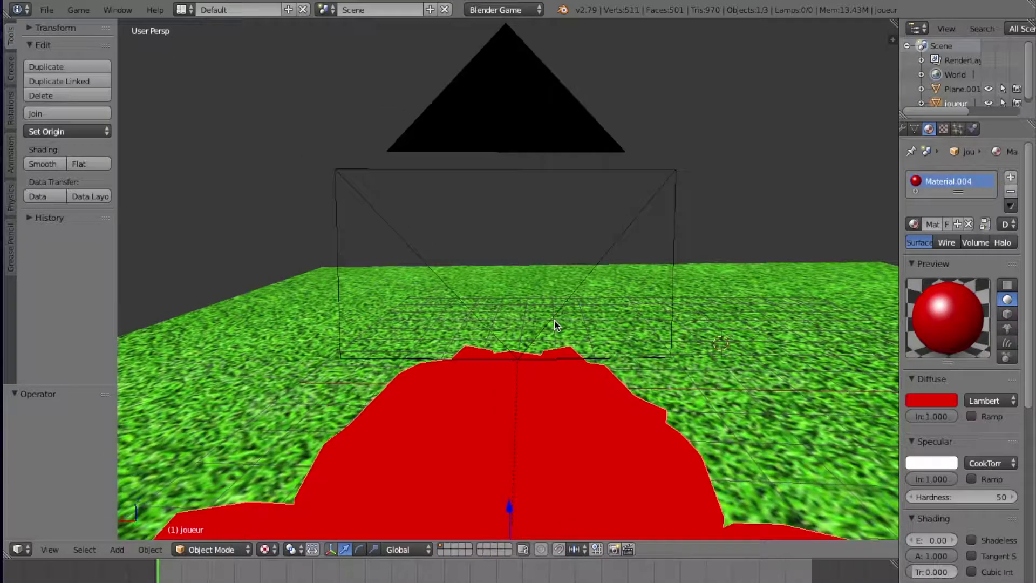
scroll(556, 324, down, 5)
right_click(542, 339)
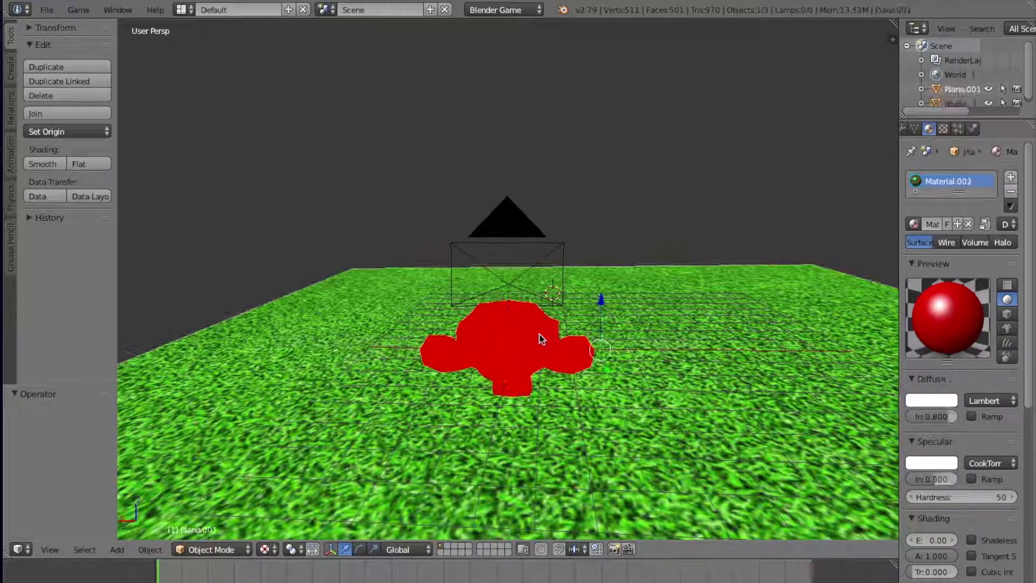
right_click(528, 340)
middle_drag(528, 340, 414, 167)
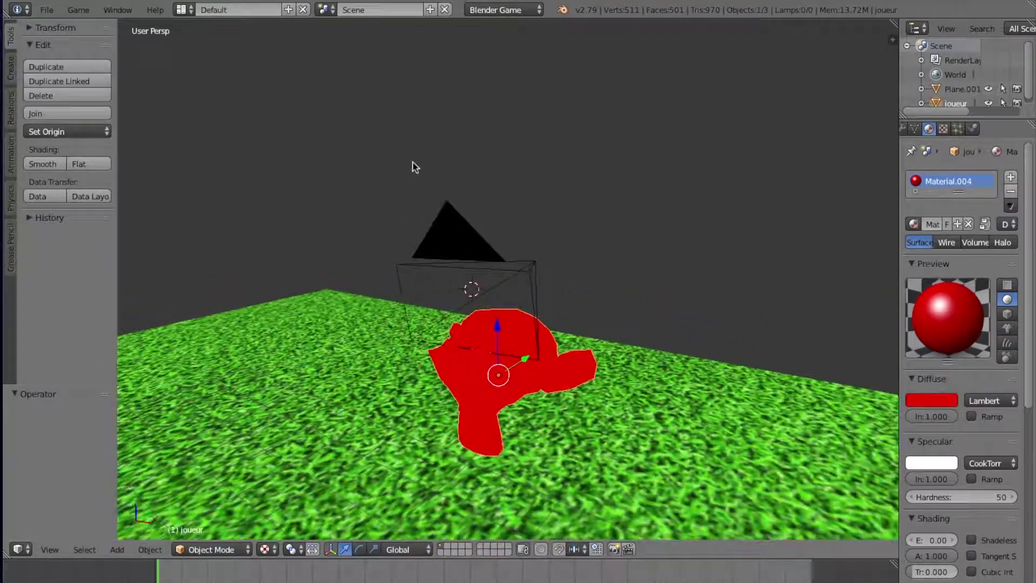
Deselect all objects and start the Screencast Keys display in the 3D view
click(184, 9)
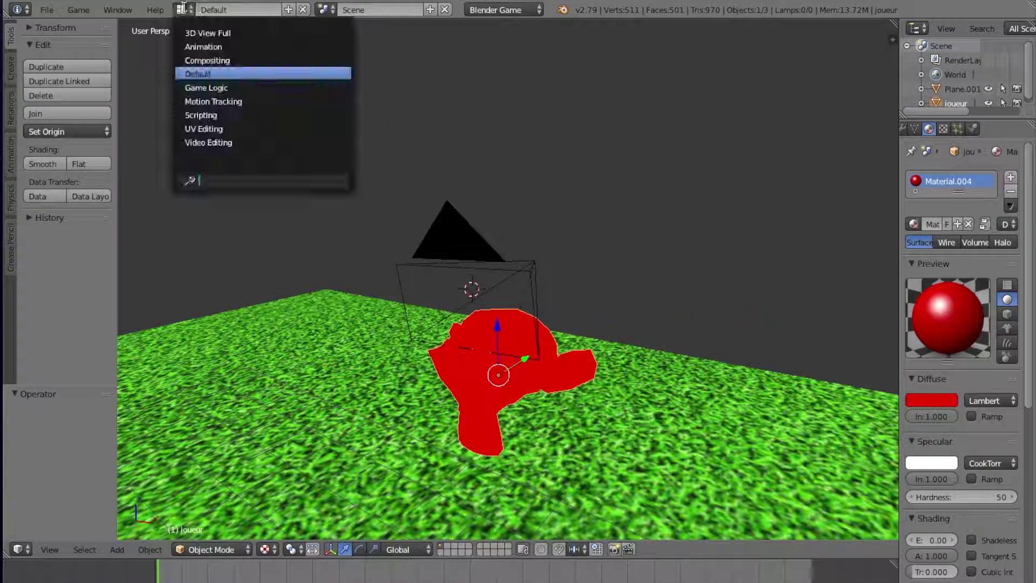
click(453, 173)
key(n)
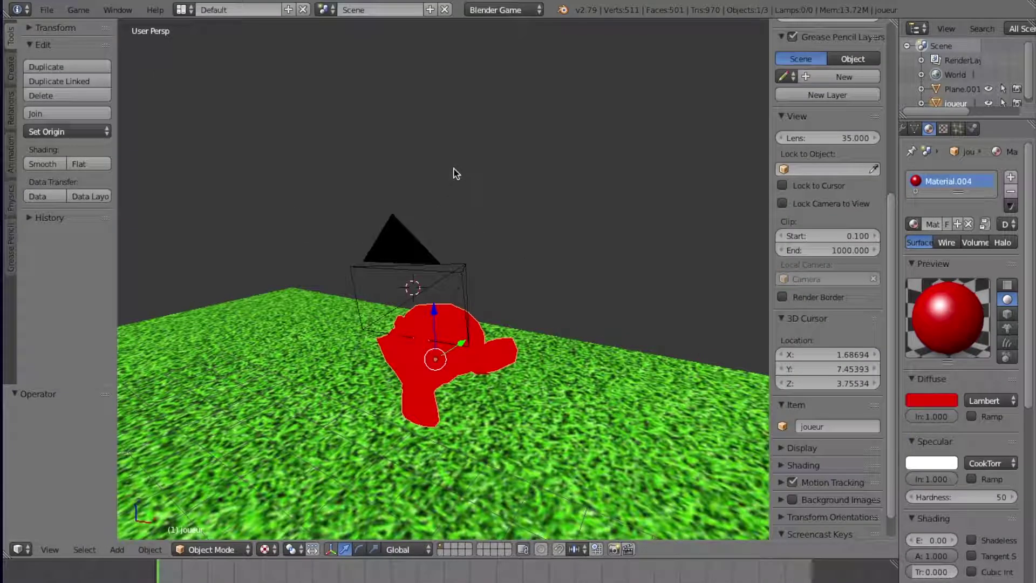
key(a)
click(833, 528)
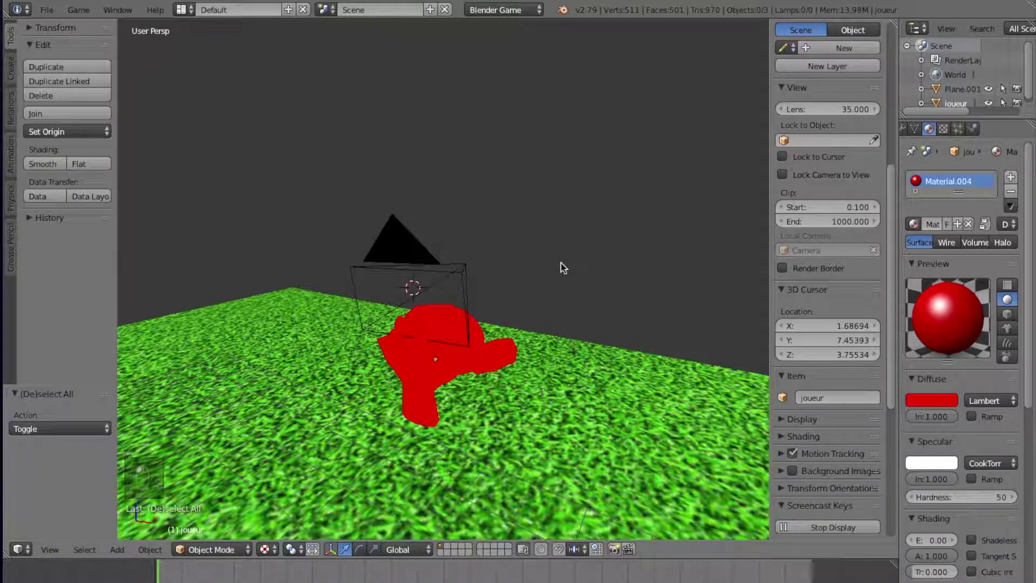
Change the screen layout to Game Logic and bring the monkey head into view
click(184, 10)
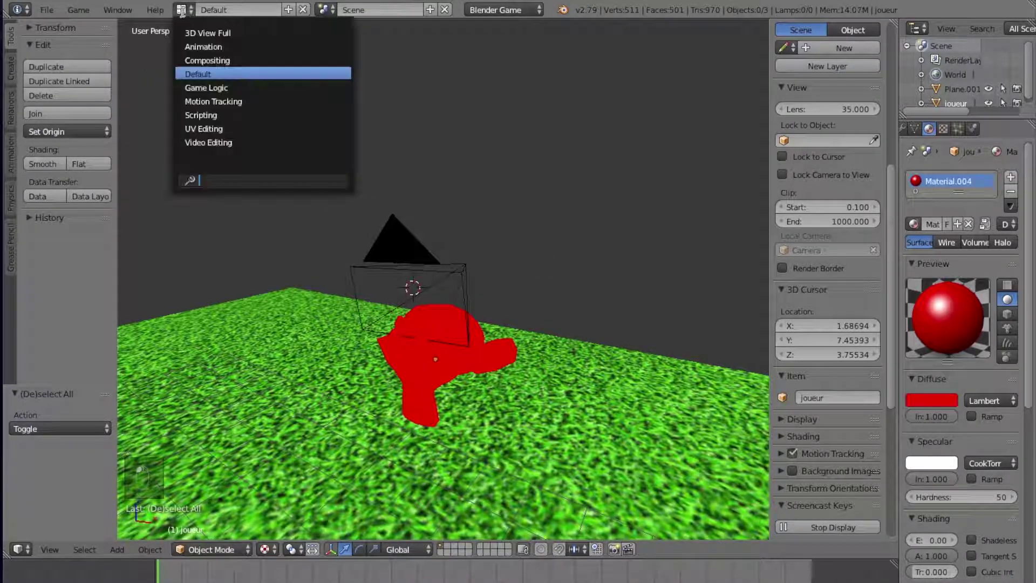
click(273, 88)
middle_drag(546, 148, 549, 148)
scroll(547, 148, up, 7)
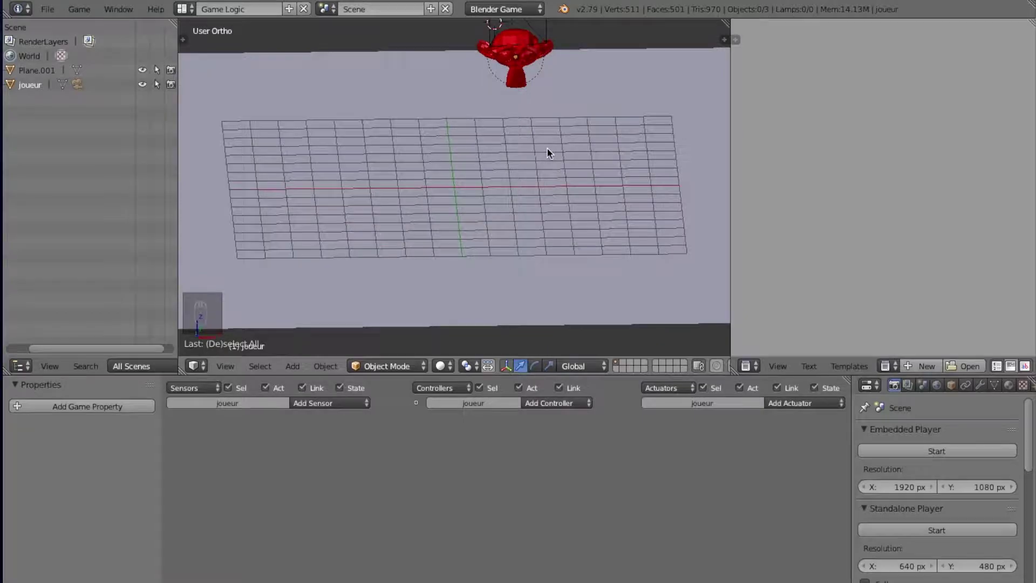
shift+scroll(547, 148, up, 15)
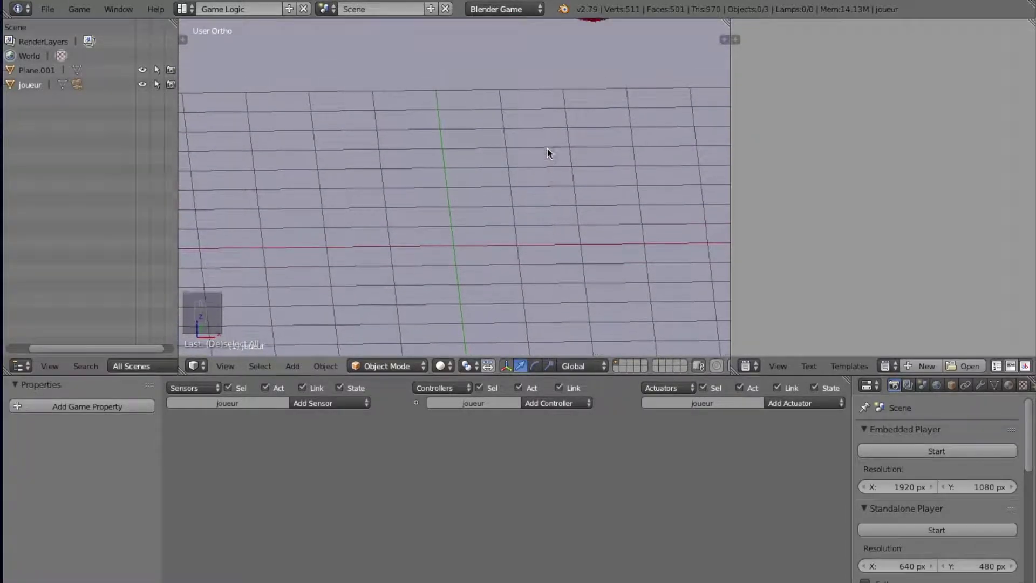
shift+scroll(547, 149, up, 1)
ctrl+scroll(548, 148, up, 4)
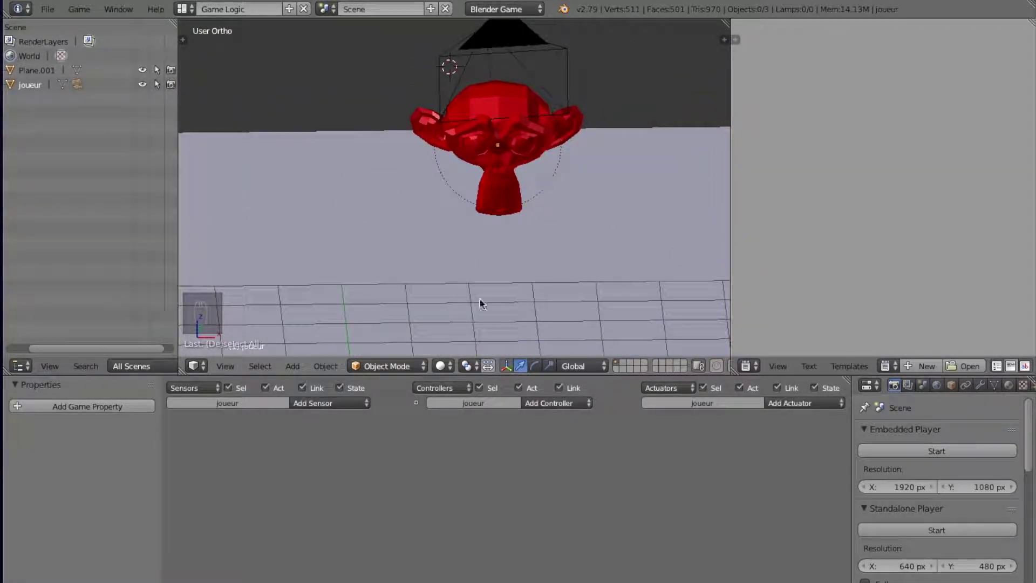
Set the 3D view's viewport shading to Texture
click(452, 365)
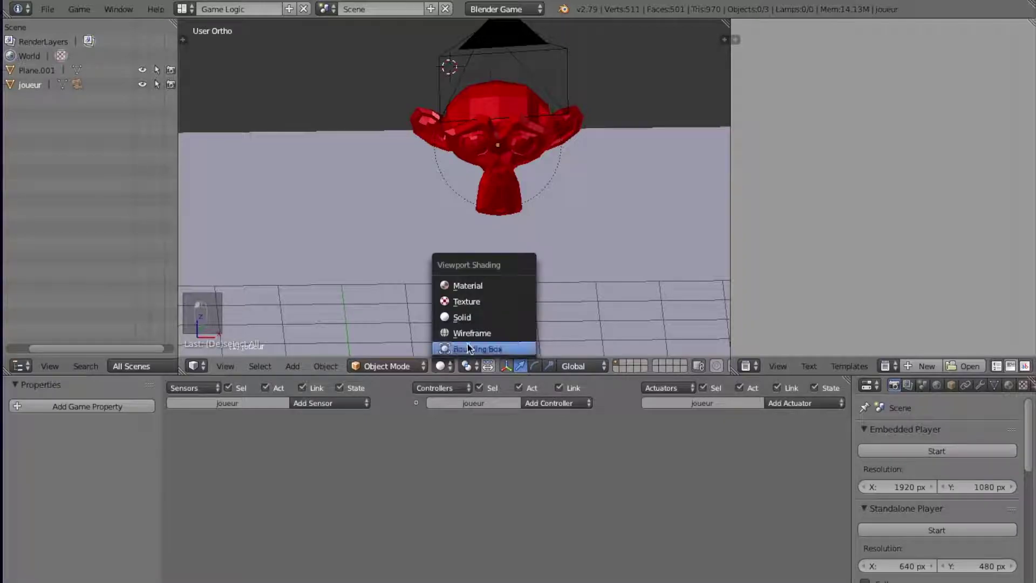
click(480, 303)
scroll(521, 210, down, 5)
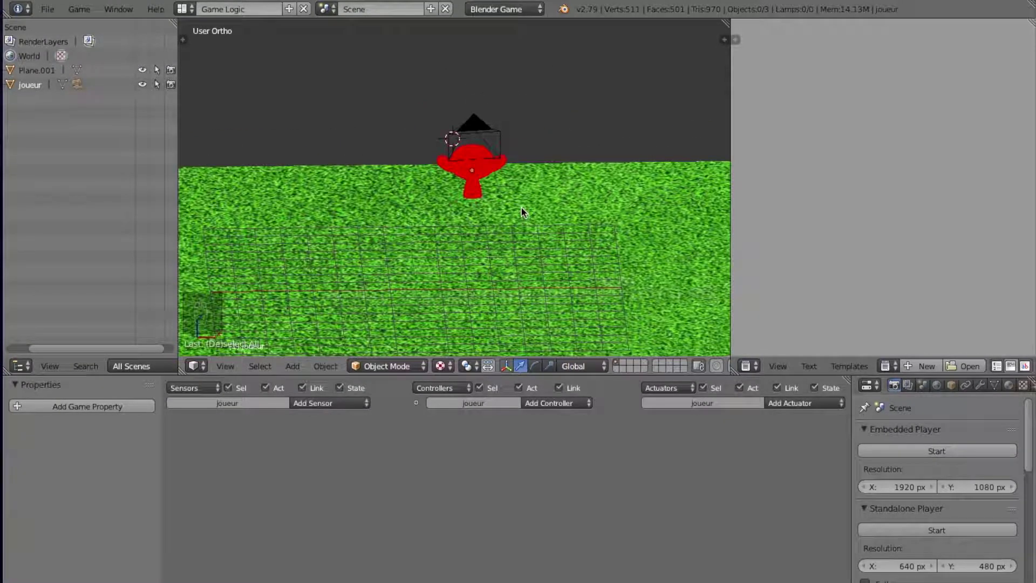
Select the red monkey head joueur and add a Keyboard sensor to it
middle_drag(521, 212, 560, 205)
right_click(560, 205)
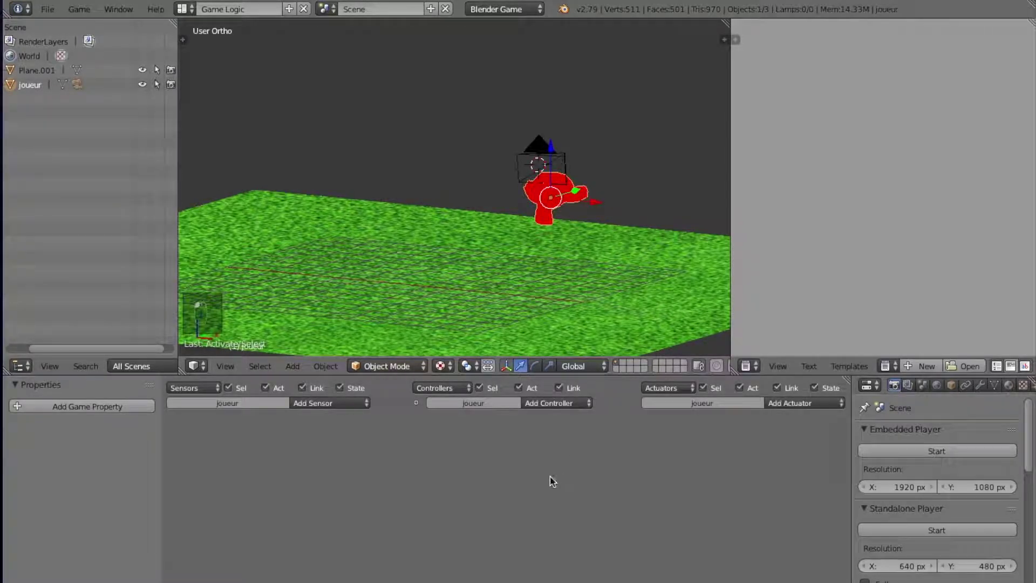
click(348, 404)
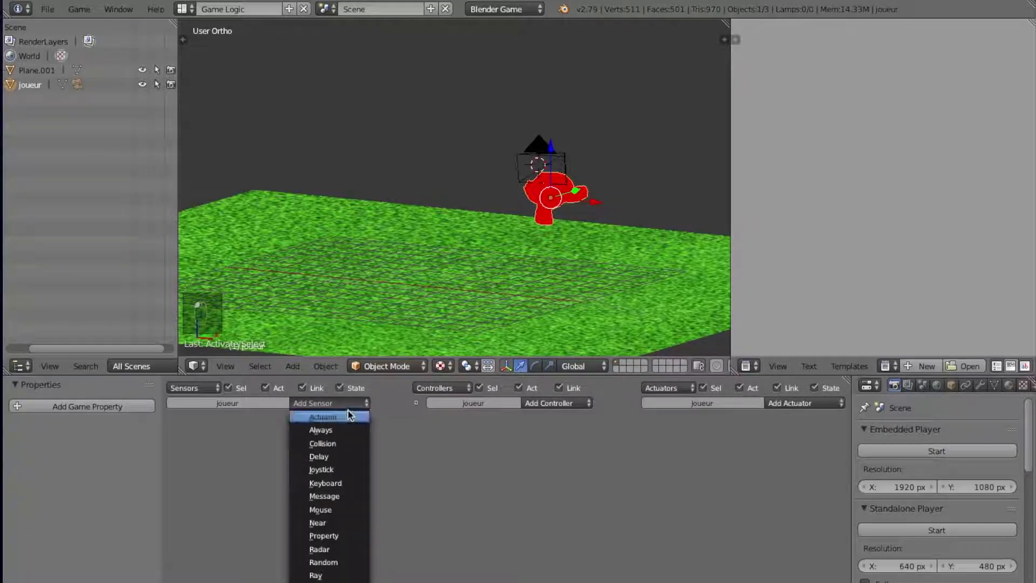
click(338, 483)
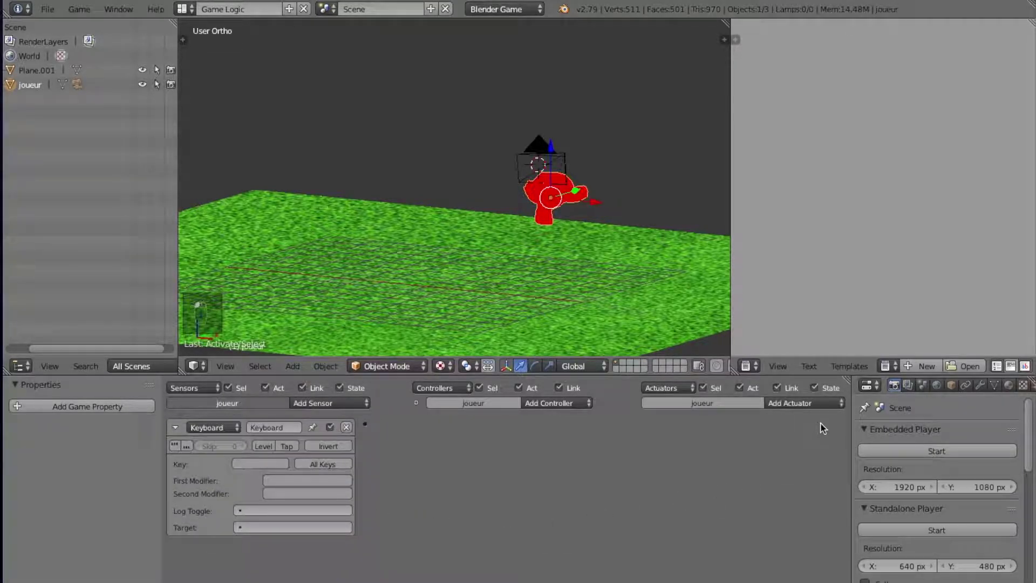
Add a Motion actuator to joueur and link the Keyboard sensor to it
click(808, 405)
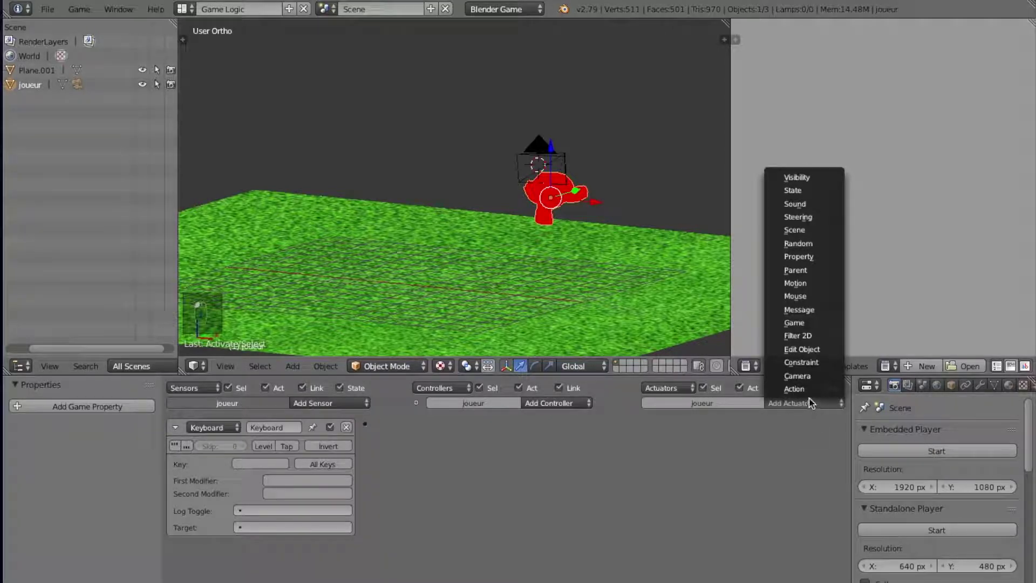
click(834, 286)
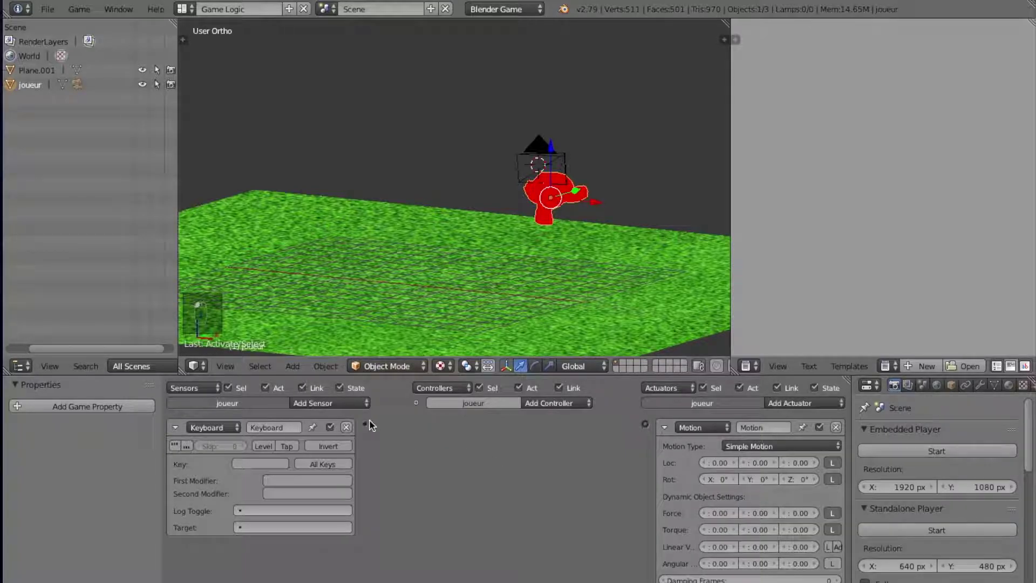
drag(366, 425, 645, 425)
click(436, 427)
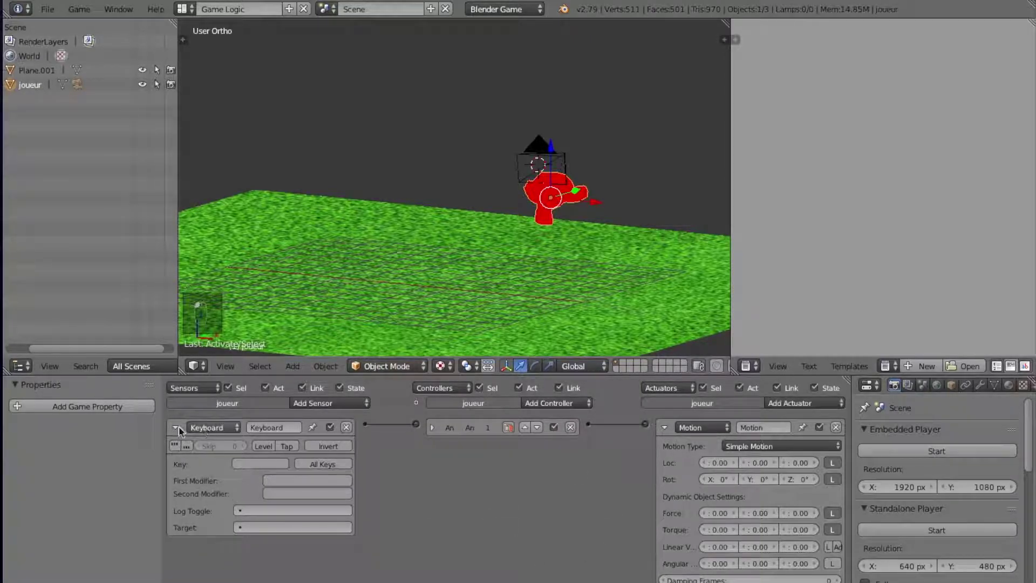
Assign the W key to the Keyboard sensor and collapse its settings
click(183, 467)
click(244, 464)
key(w)
click(175, 428)
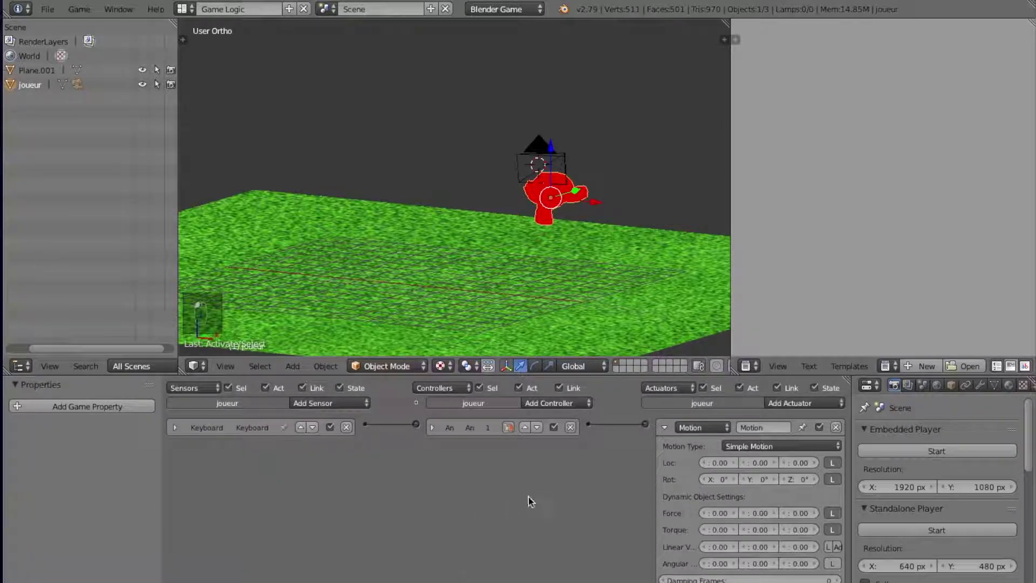
Try rotating the monkey head 180° without an axis constraint, and undo that rotation
middle_drag(633, 217, 635, 218)
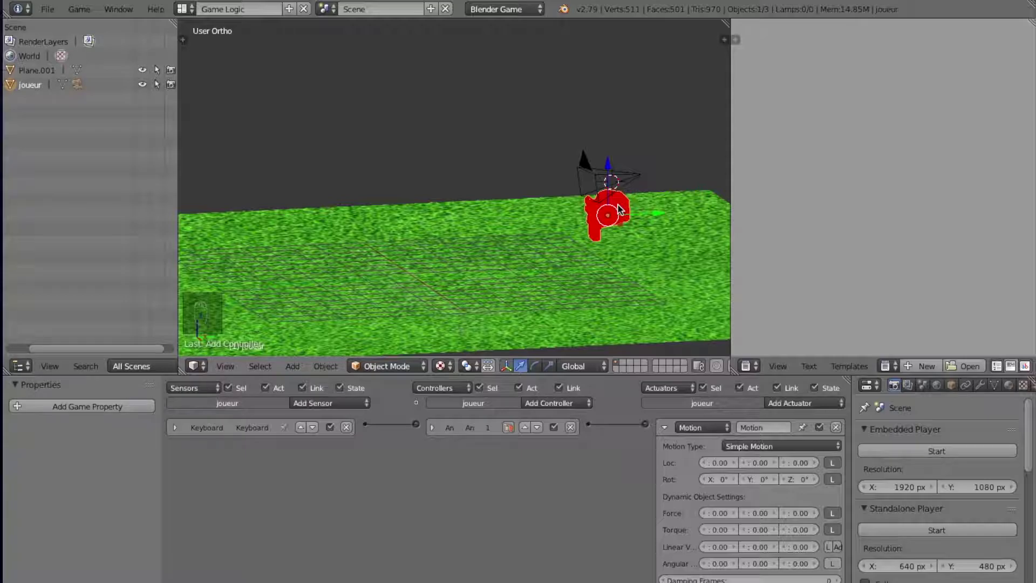
key(r)
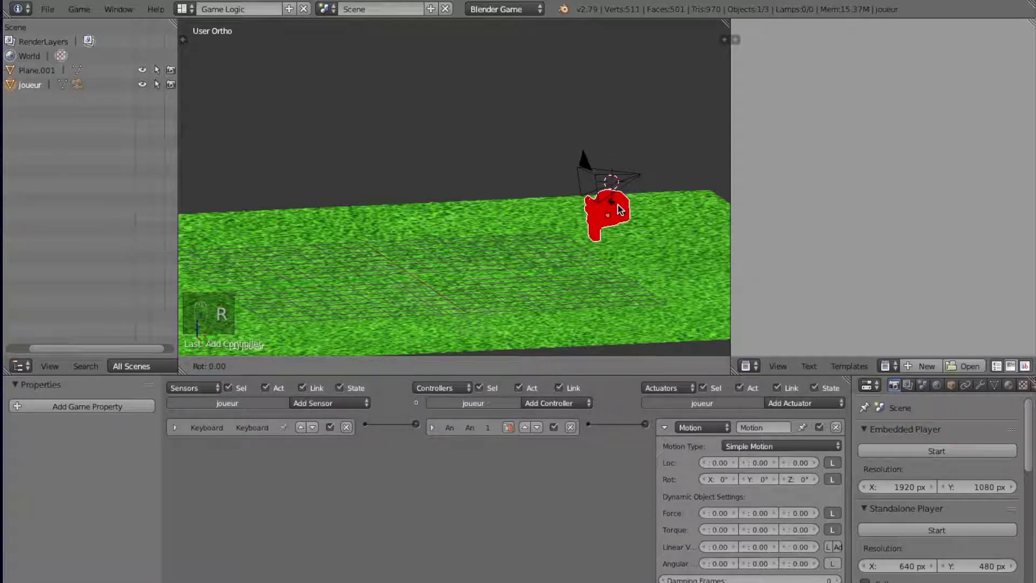
text(180)
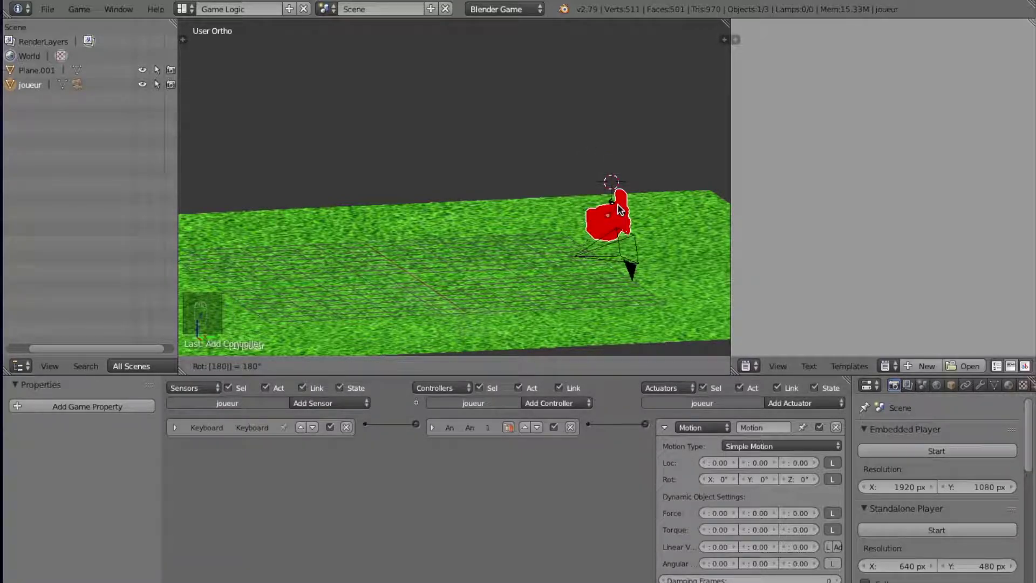
key(Return)
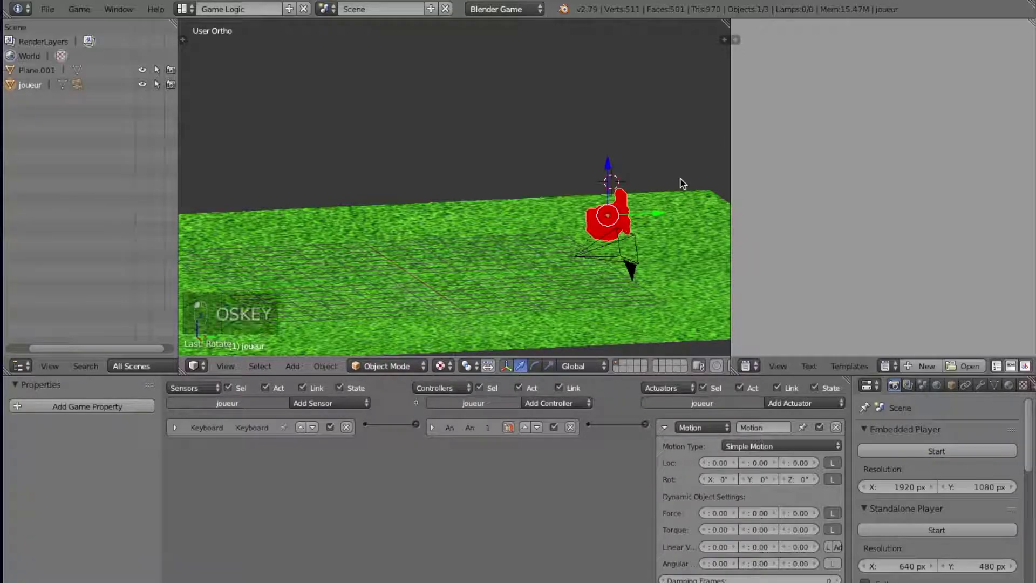
key(super+z)
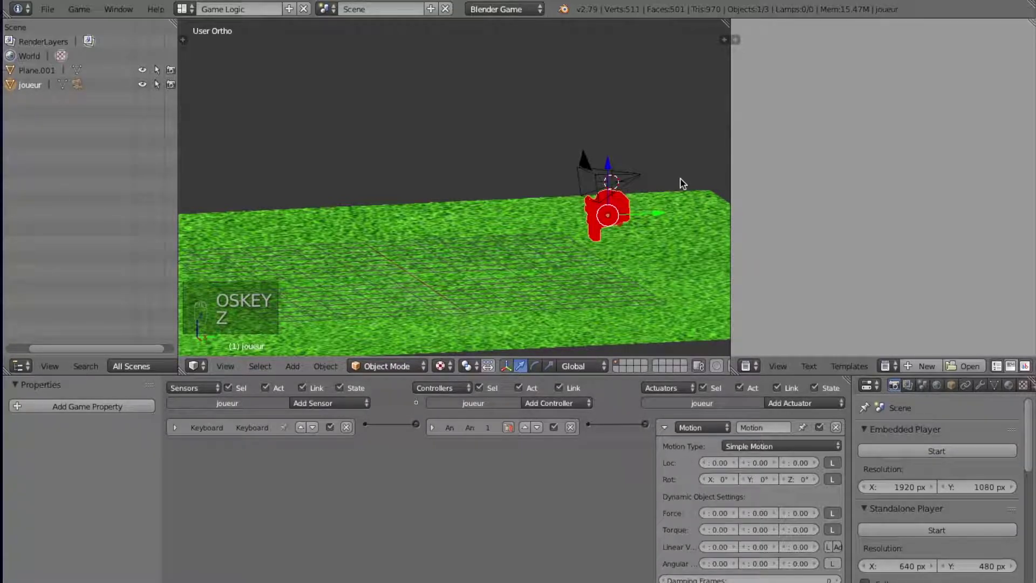
Rotate the monkey head 180° about the global Z axis and move it along the Y axis towards the opposite side of the grass plane
key(r)
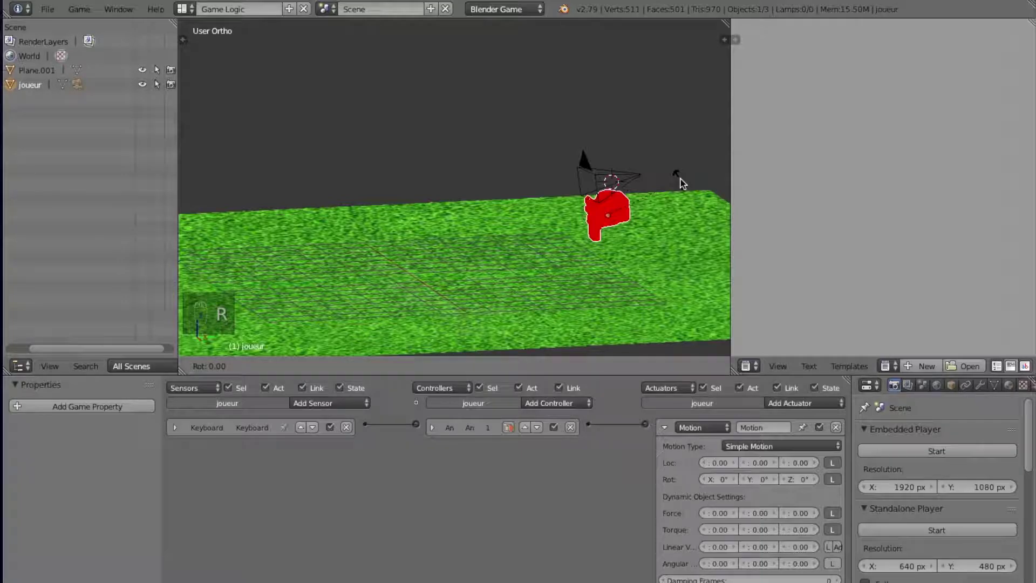
key(z)
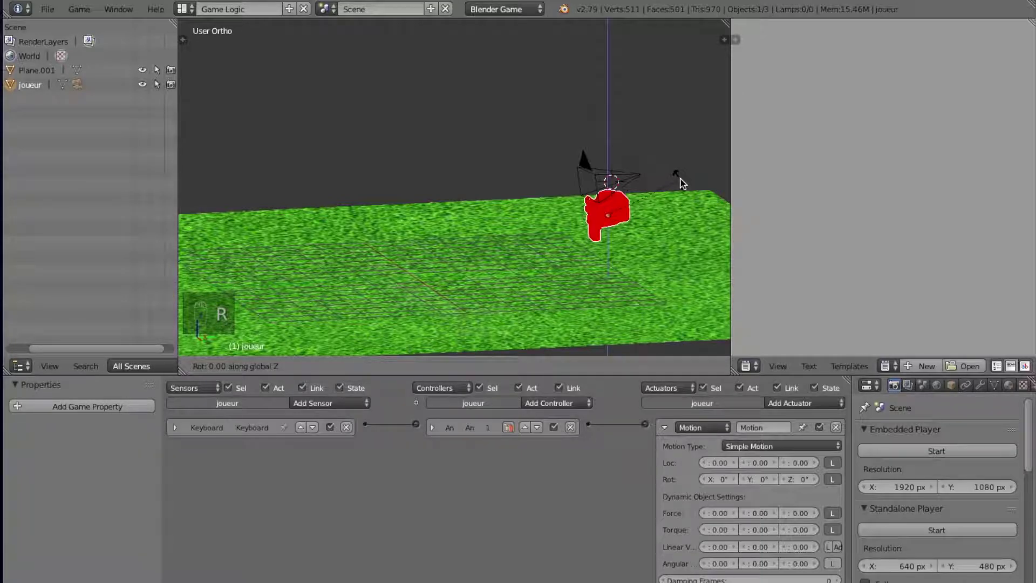
text(180)
click(680, 178)
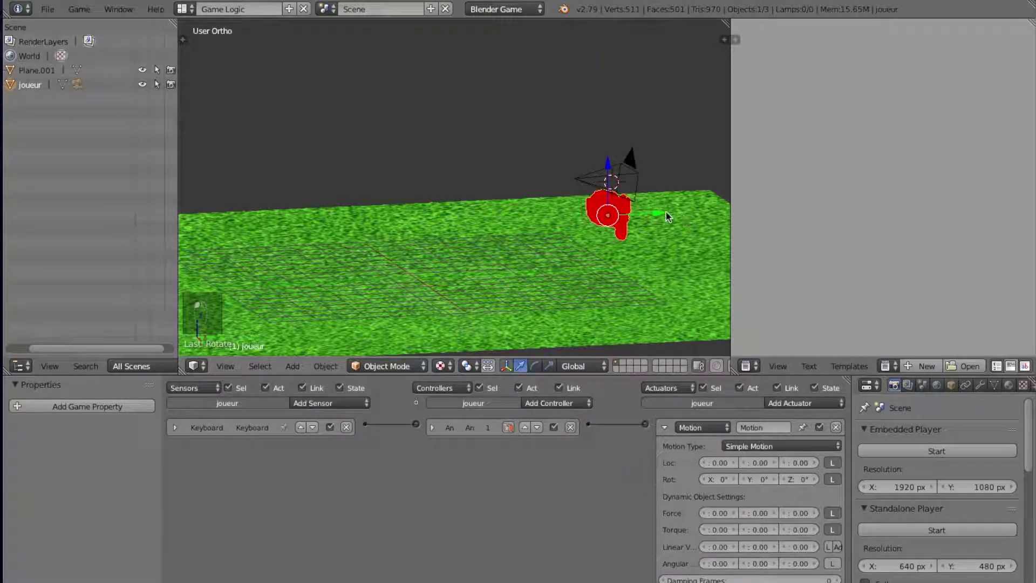
key(g)
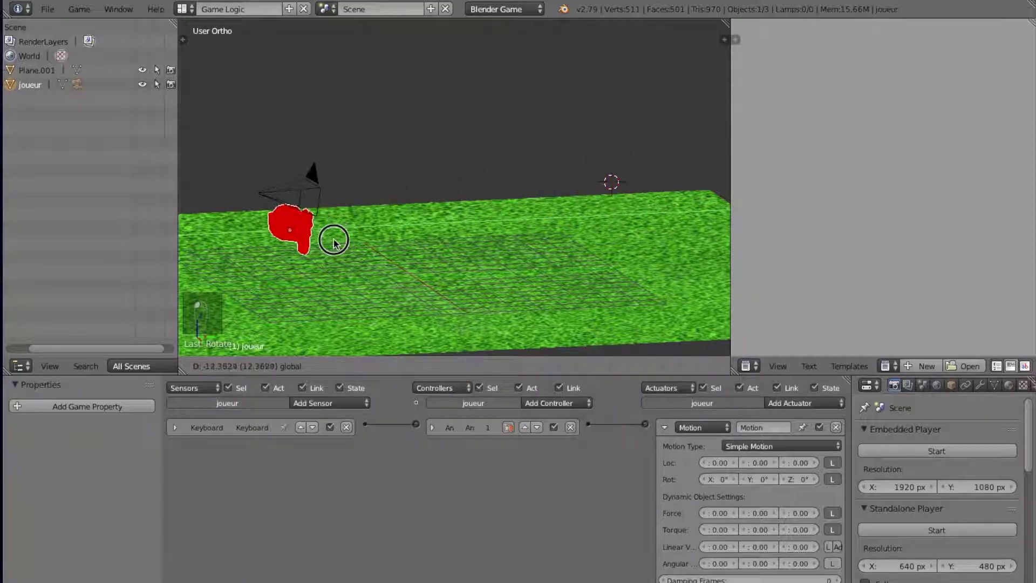
click(267, 240)
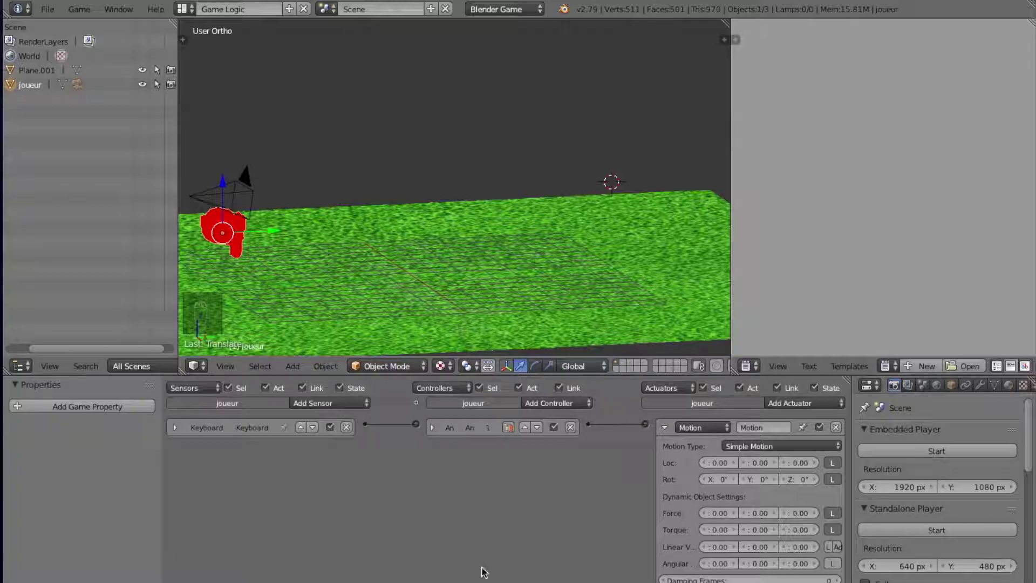
Set the Motion actuator's Y location to 0.20 and collapse its settings
middle_drag(290, 226, 417, 274)
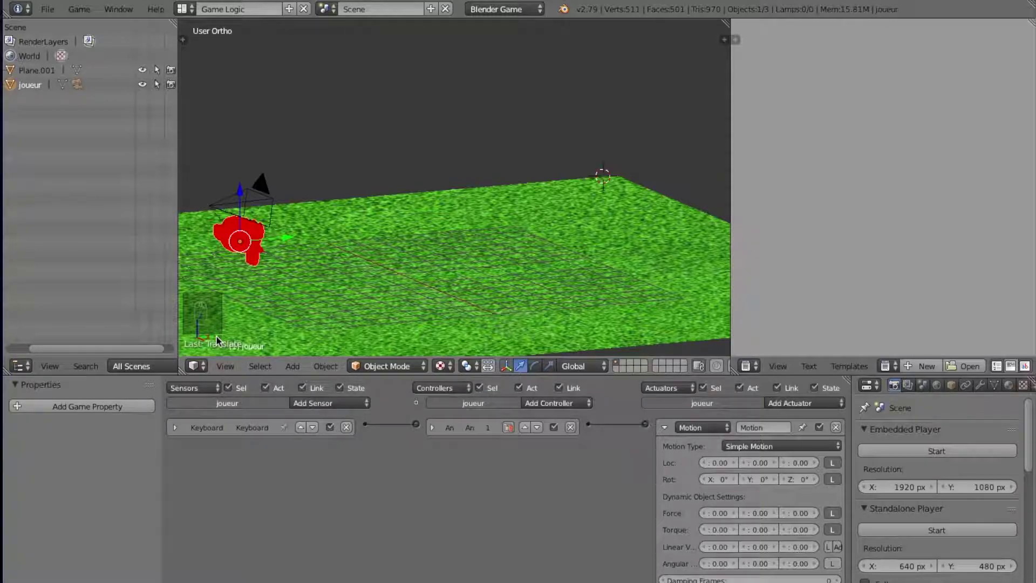
middle_drag(254, 327, 256, 329)
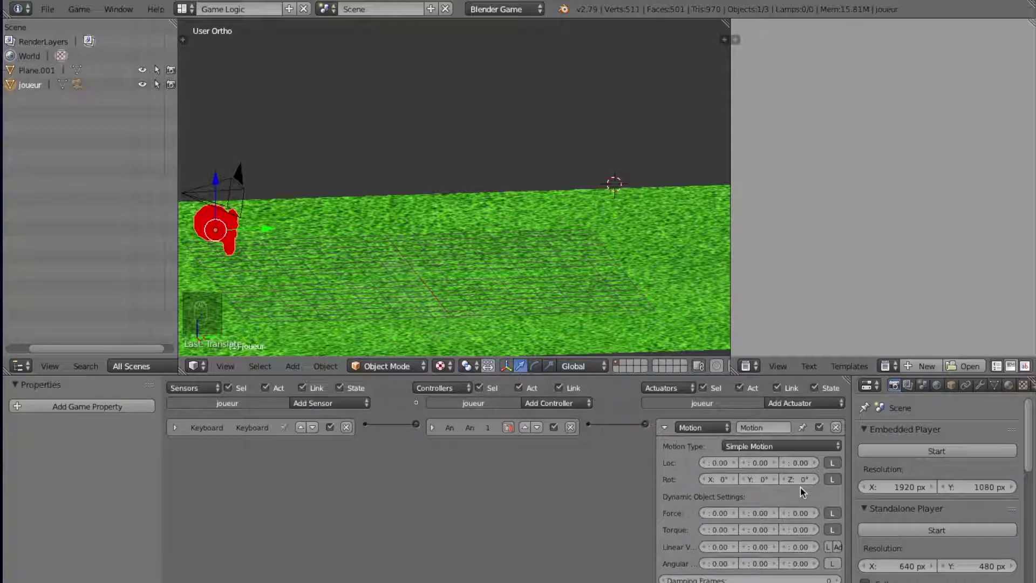
click(776, 464)
text(10)
click(666, 429)
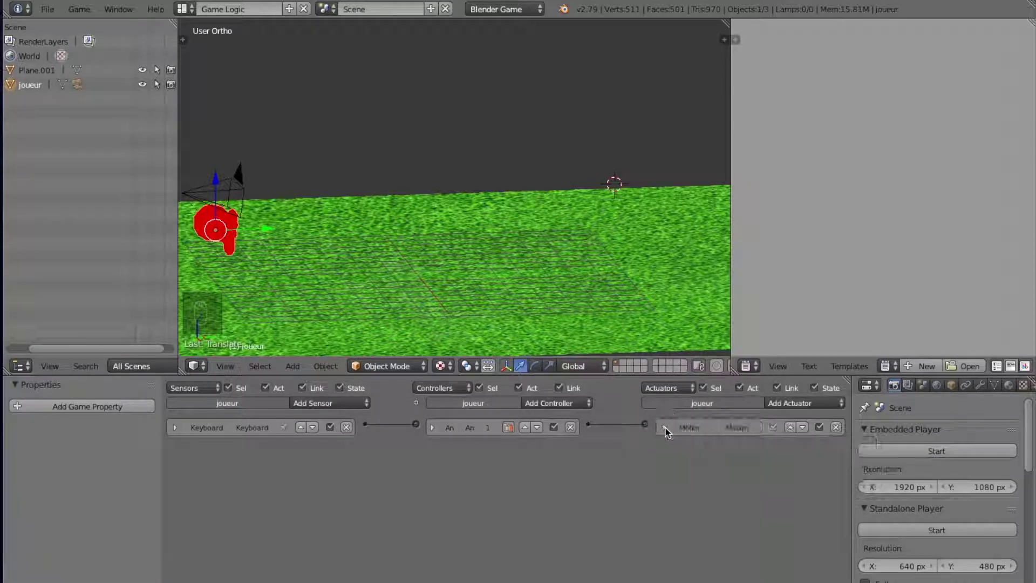
click(322, 405)
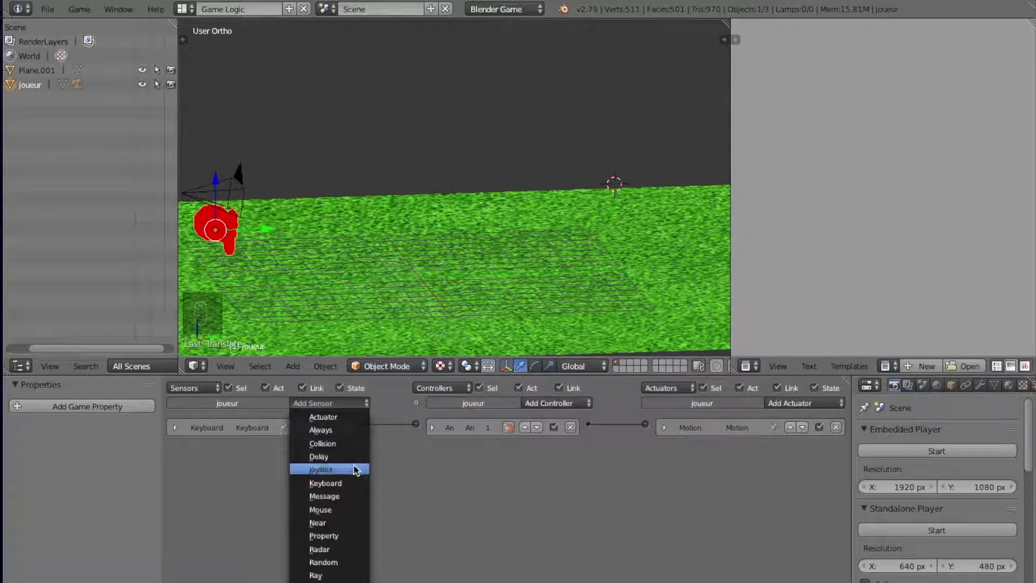
click(403, 469)
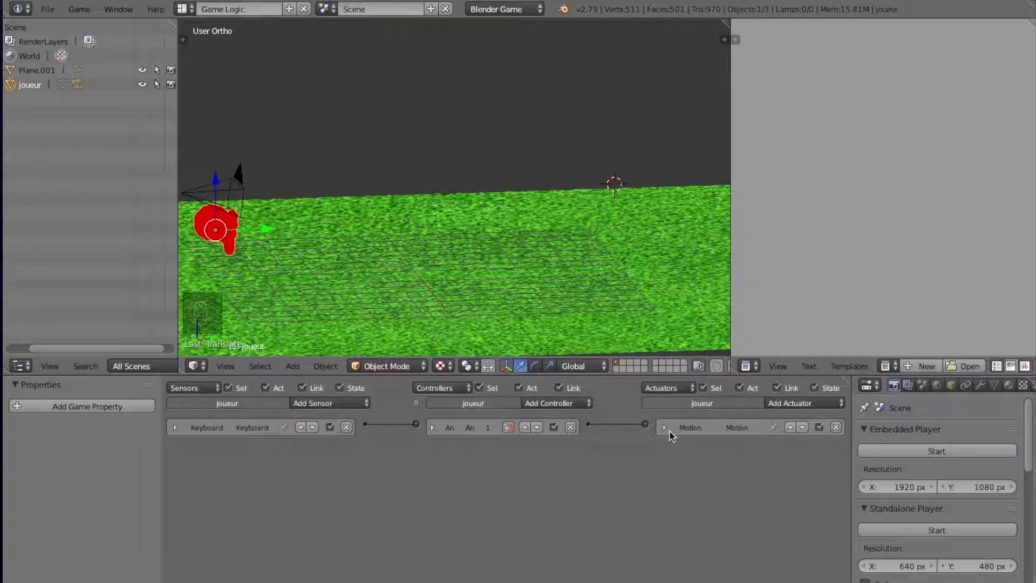
click(670, 430)
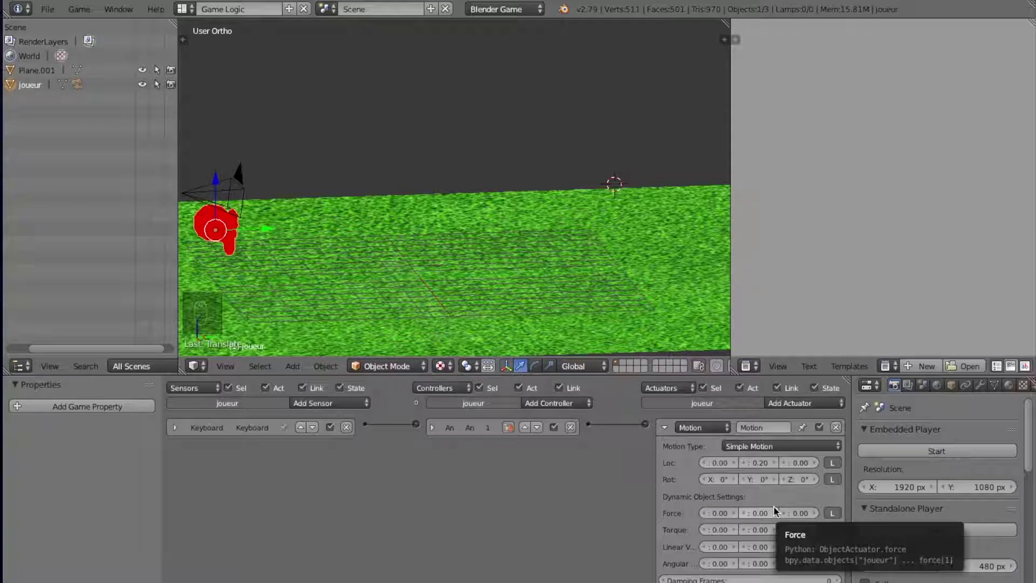
click(665, 428)
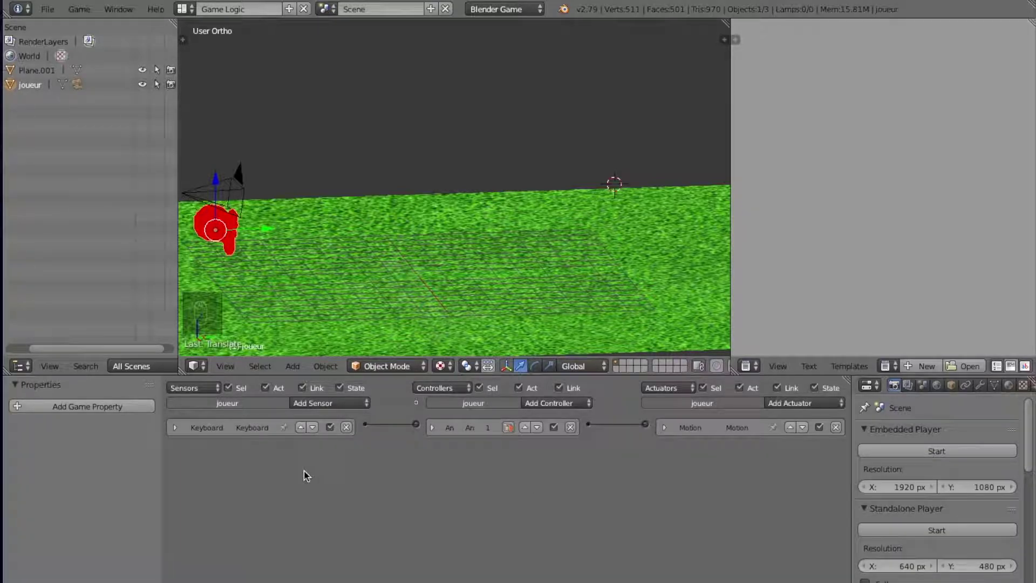
Add a second Keyboard sensor to joueur, assign it the S key, and collapse it
click(338, 404)
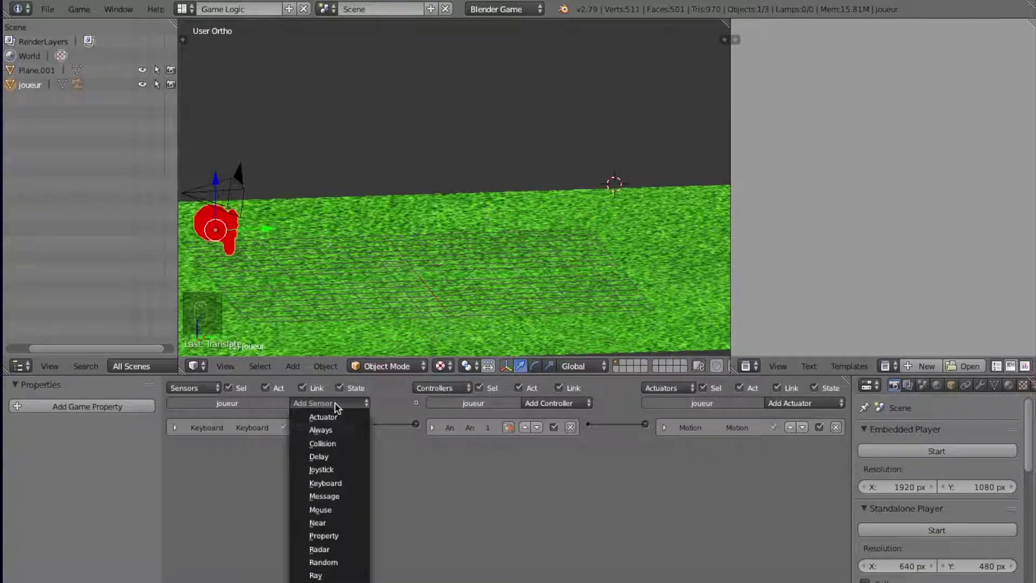
click(352, 482)
click(243, 488)
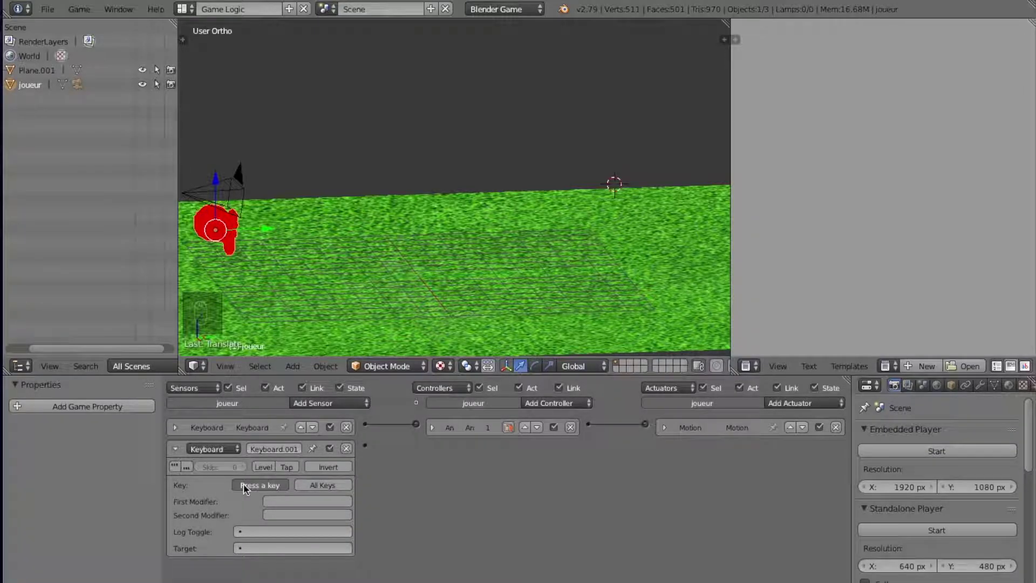
key(s)
click(175, 448)
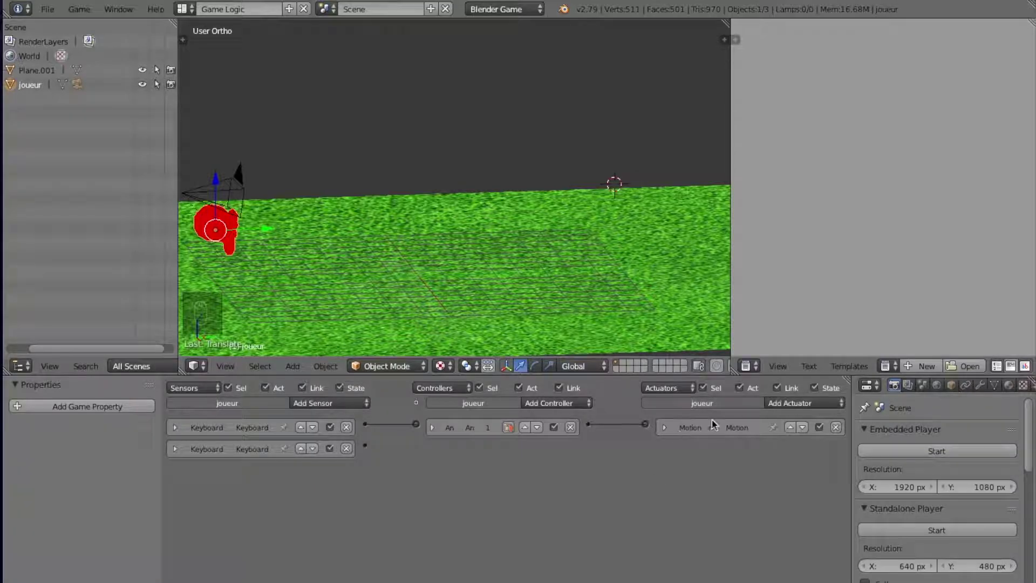
Add a second Motion actuator with a Y location of -0.20 and collapse it
click(794, 403)
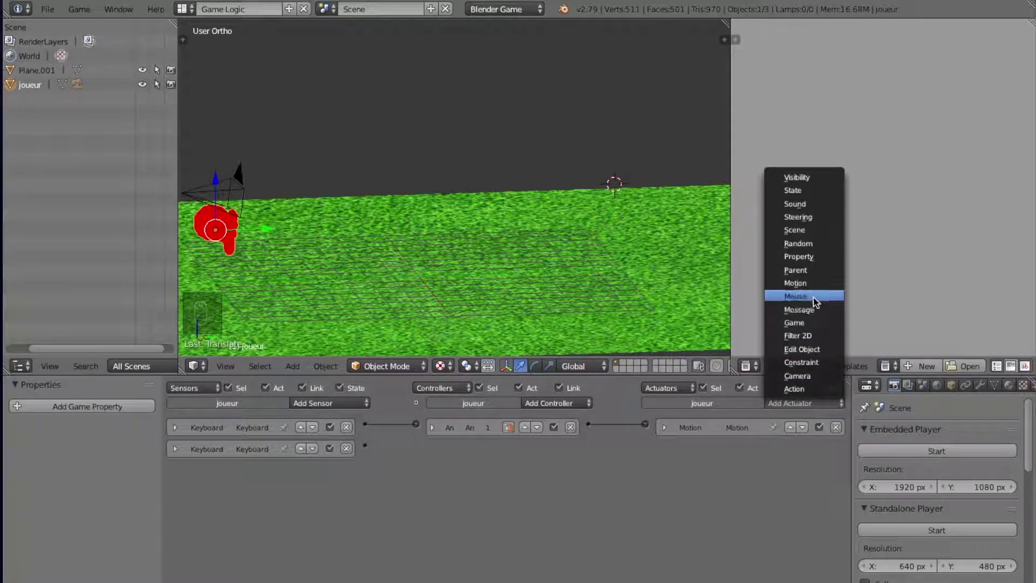
click(797, 283)
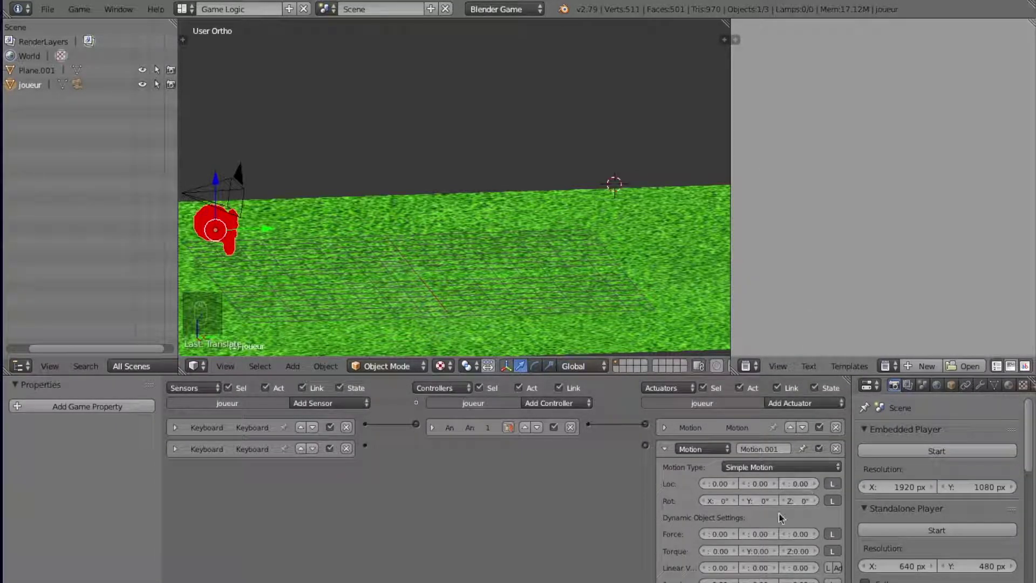
click(743, 484)
click(666, 450)
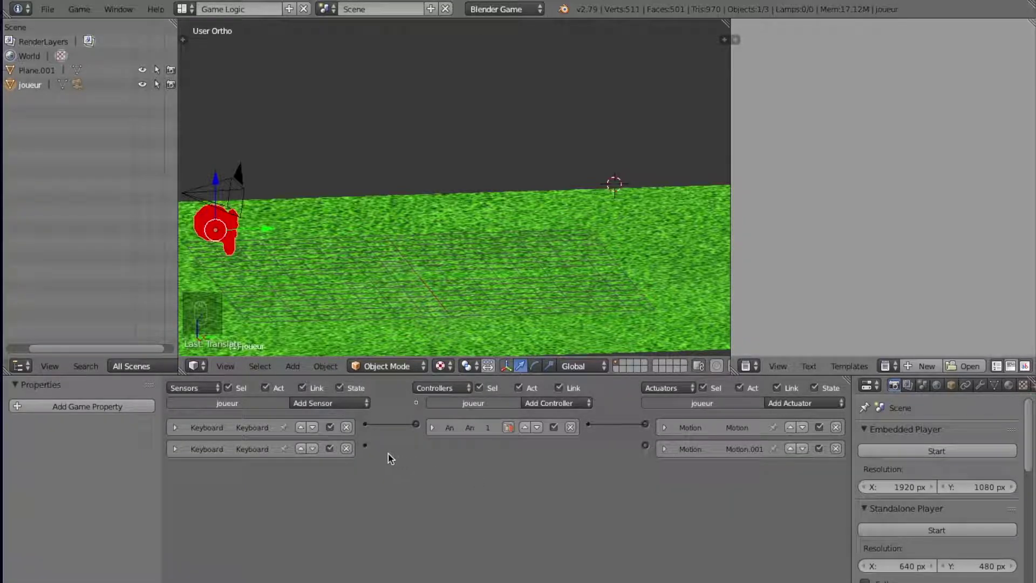
Link the second Keyboard sensor to the second Motion actuator and expand that actuator's settings
drag(366, 446, 644, 446)
drag(365, 446, 645, 447)
click(434, 449)
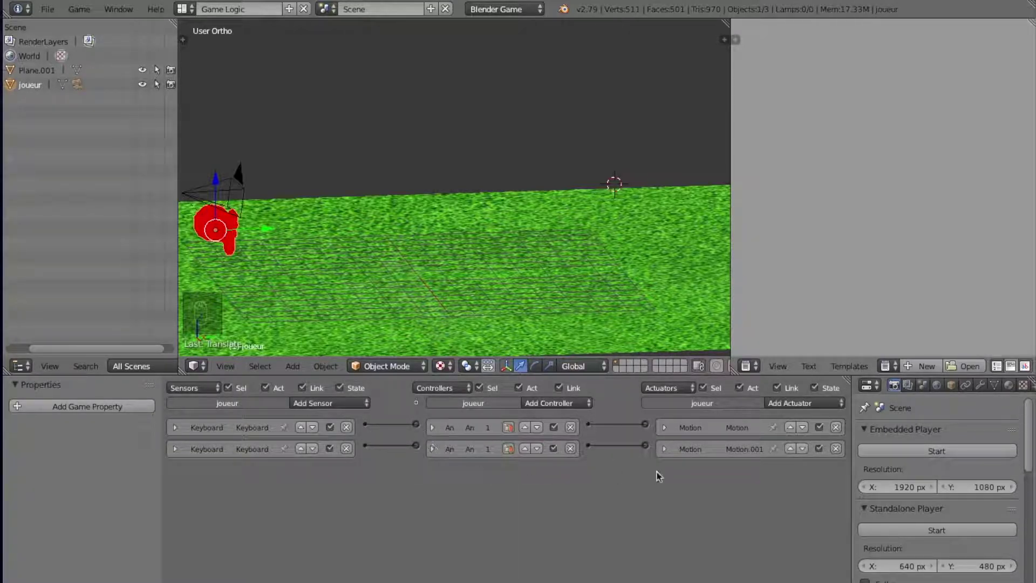
click(665, 449)
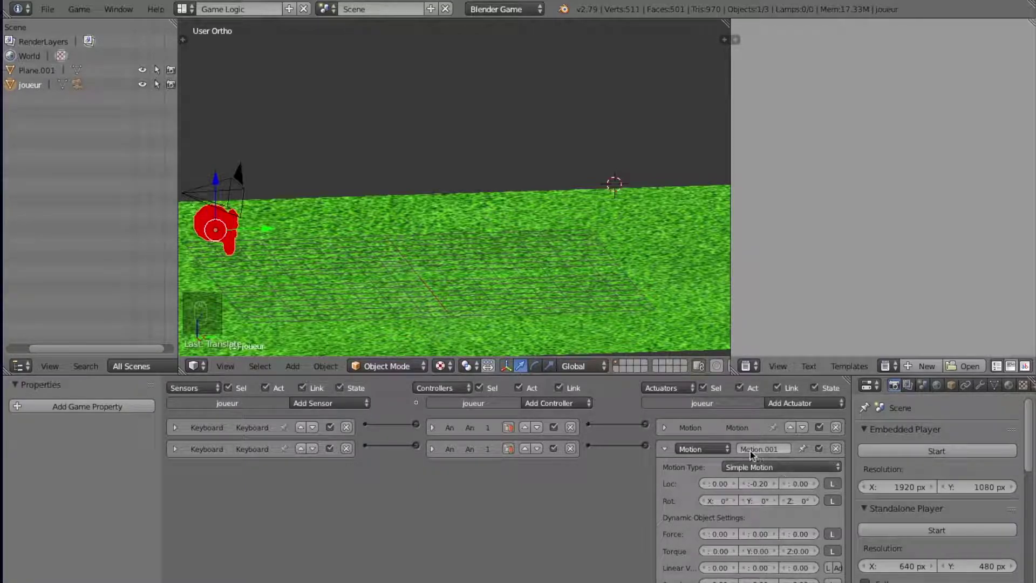
scroll(768, 497, up, 8)
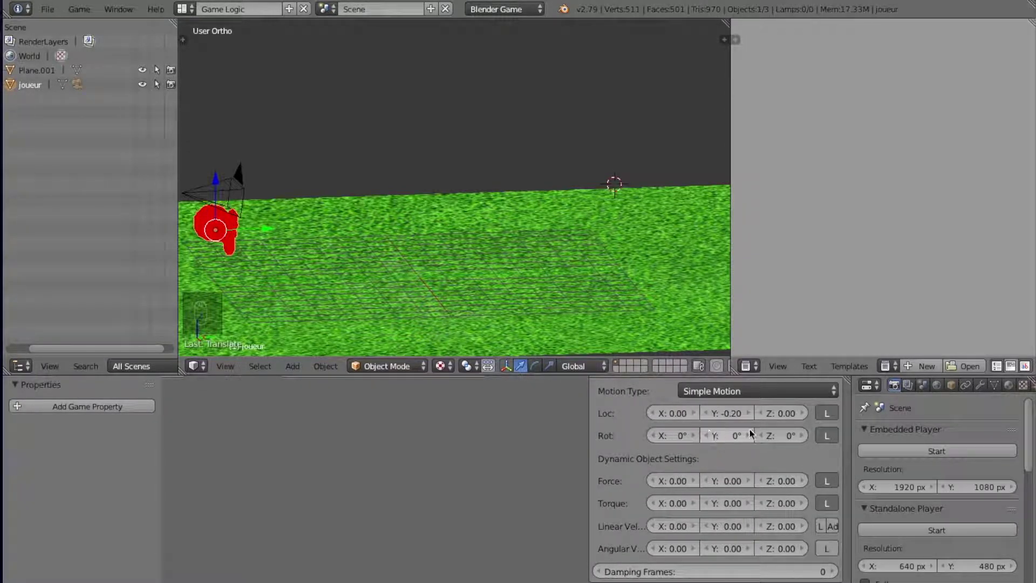
scroll(526, 462, down, 8)
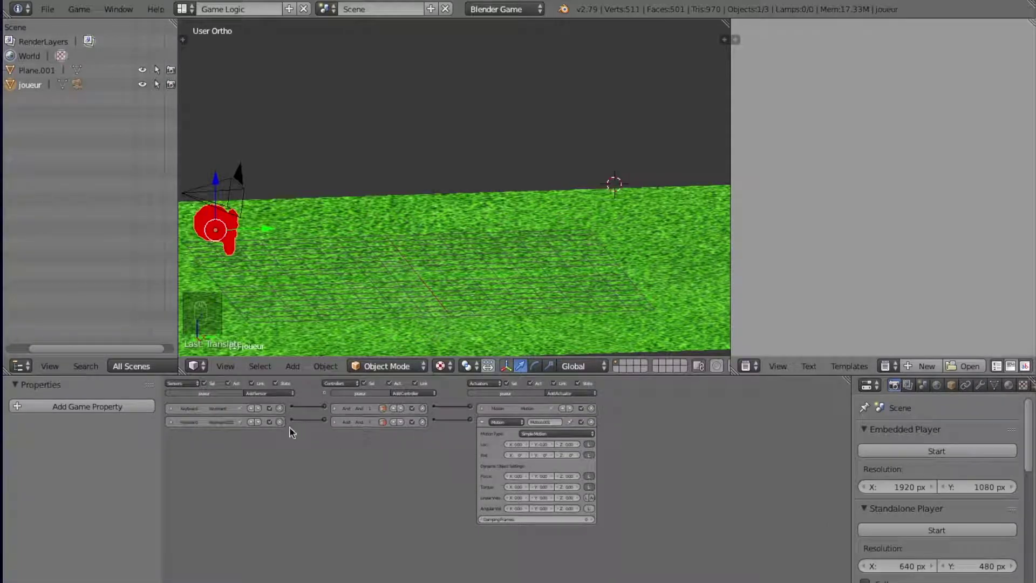
scroll(290, 427, up, 3)
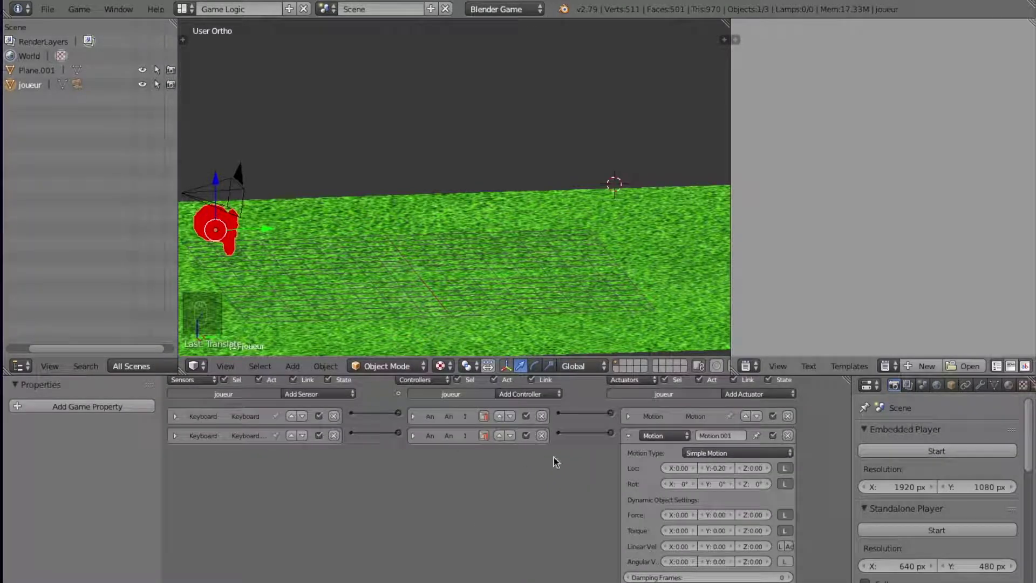
Collapse the second Motion actuator and enlarge the Logic Editor so all of joueur's logic bricks fit in view
click(628, 443)
scroll(424, 484, up, 2)
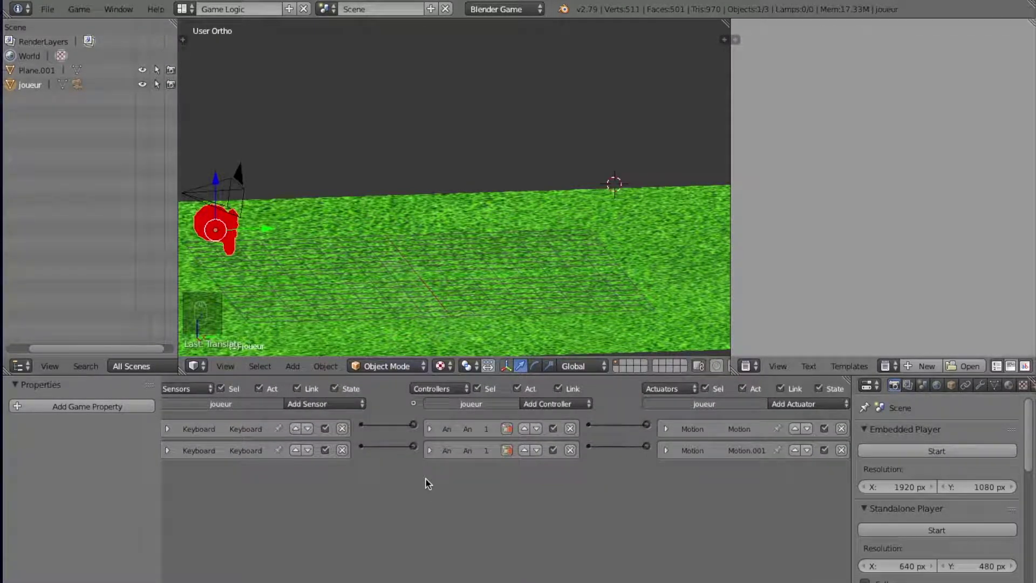
drag(850, 382, 891, 383)
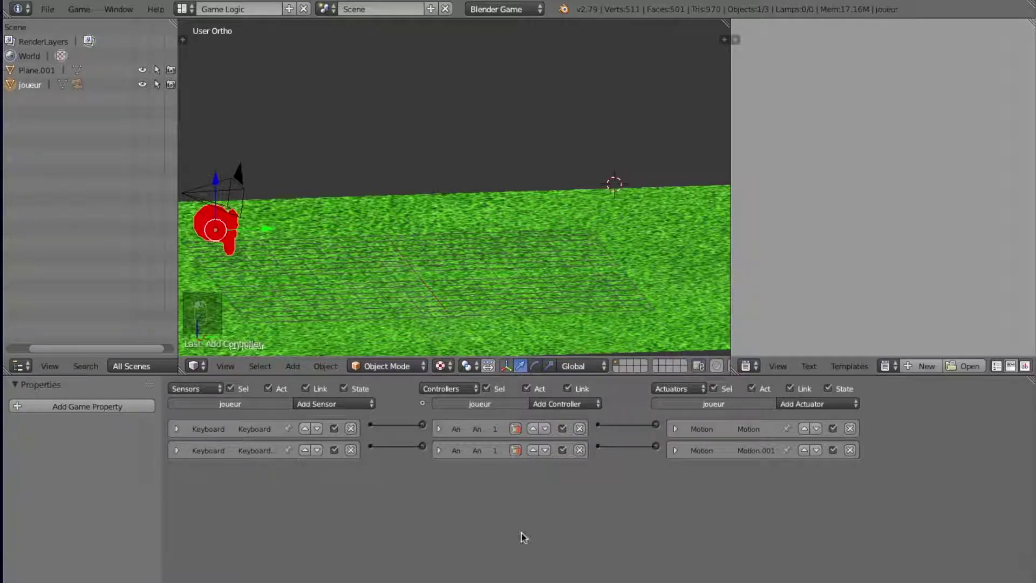
scroll(701, 502, up, 2)
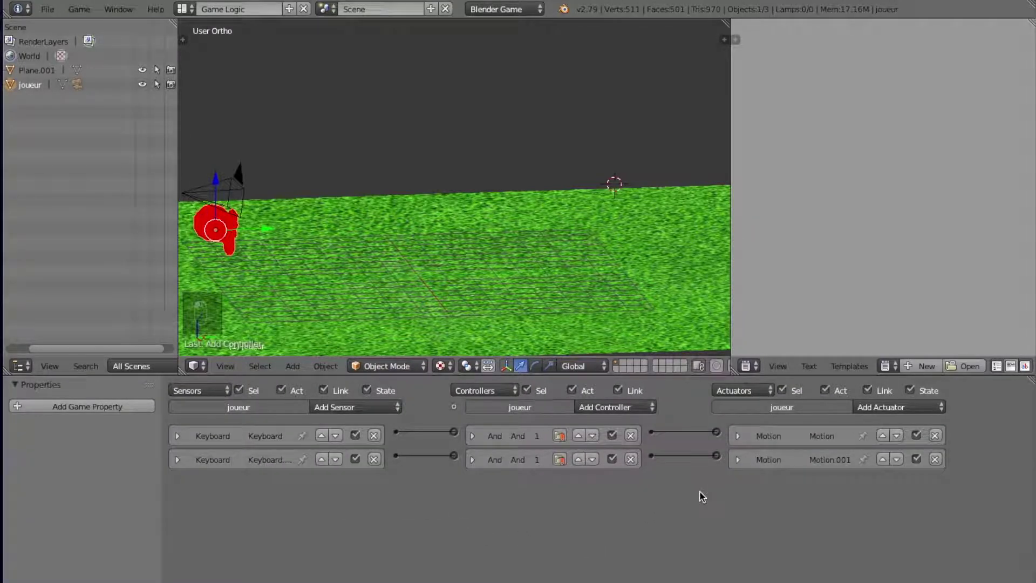
scroll(702, 497, up, 1)
scroll(702, 496, down, 2)
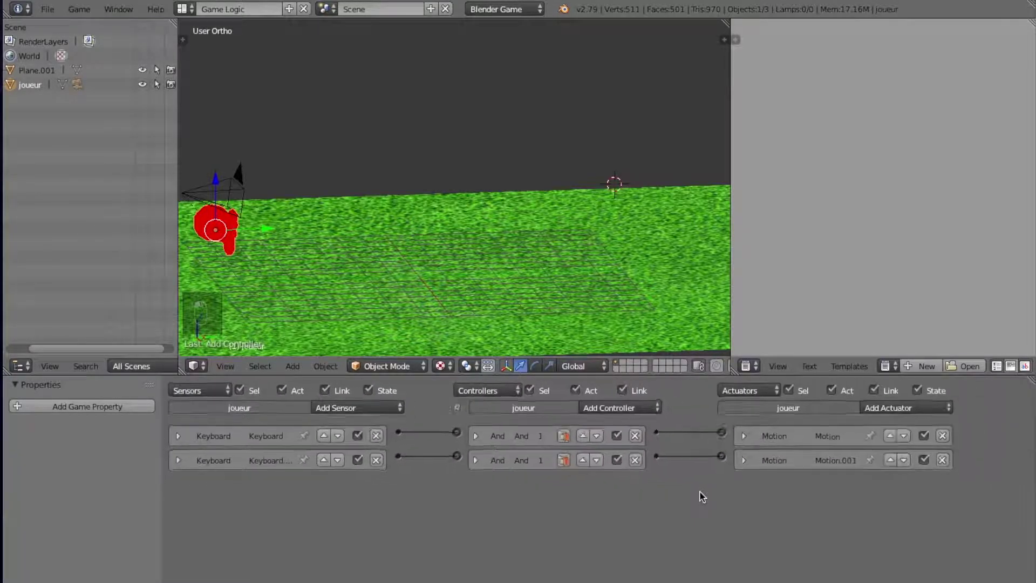
scroll(702, 497, up, 2)
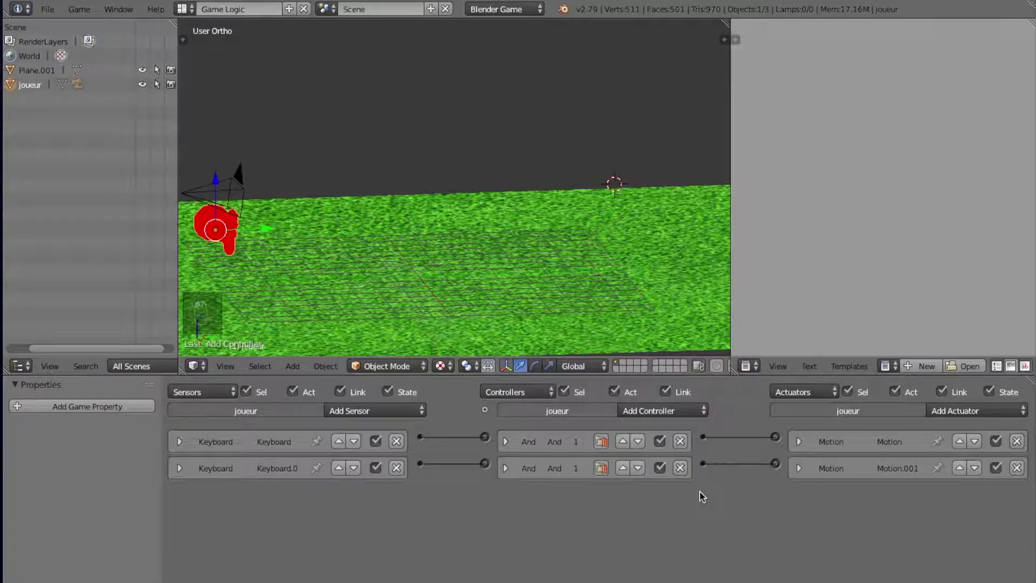
Add a third Keyboard sensor to joueur, assign it the Q key, and collapse it
click(366, 413)
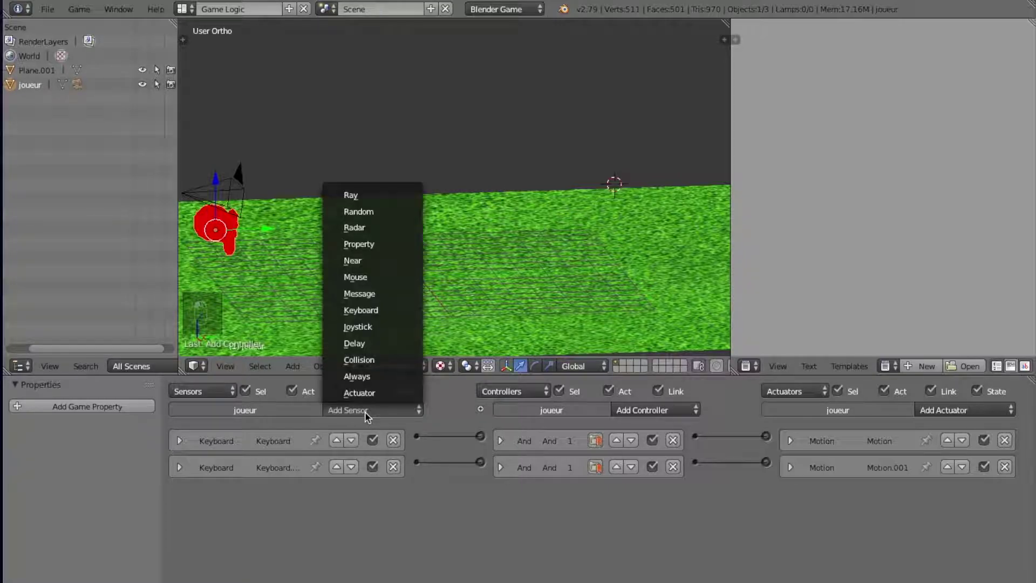
click(401, 310)
click(268, 538)
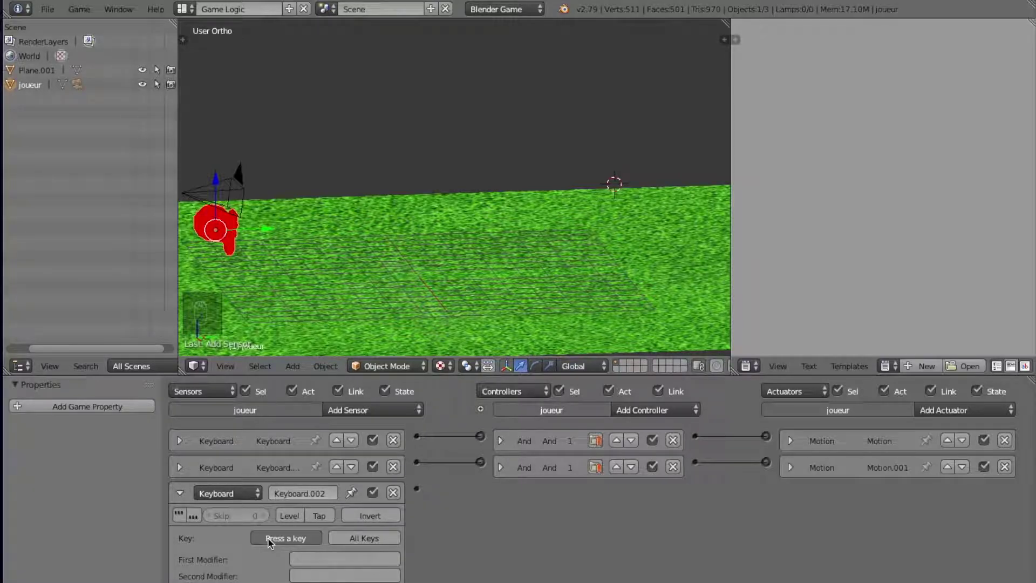
key(q)
click(182, 494)
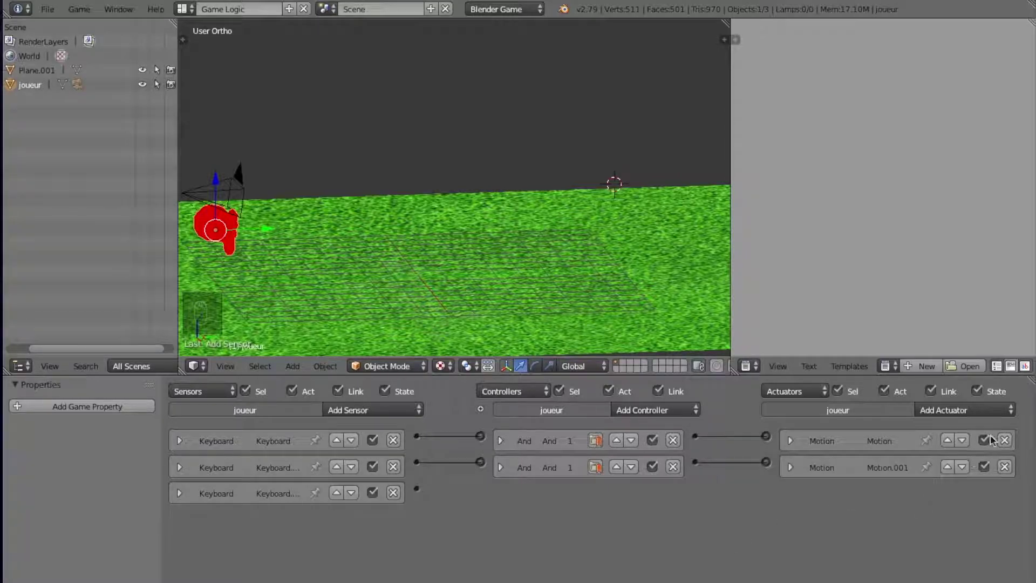
Add a third Motion actuator with a Z rotation of -0.5°, link the third Keyboard sensor to it, and collapse the bricks
click(974, 411)
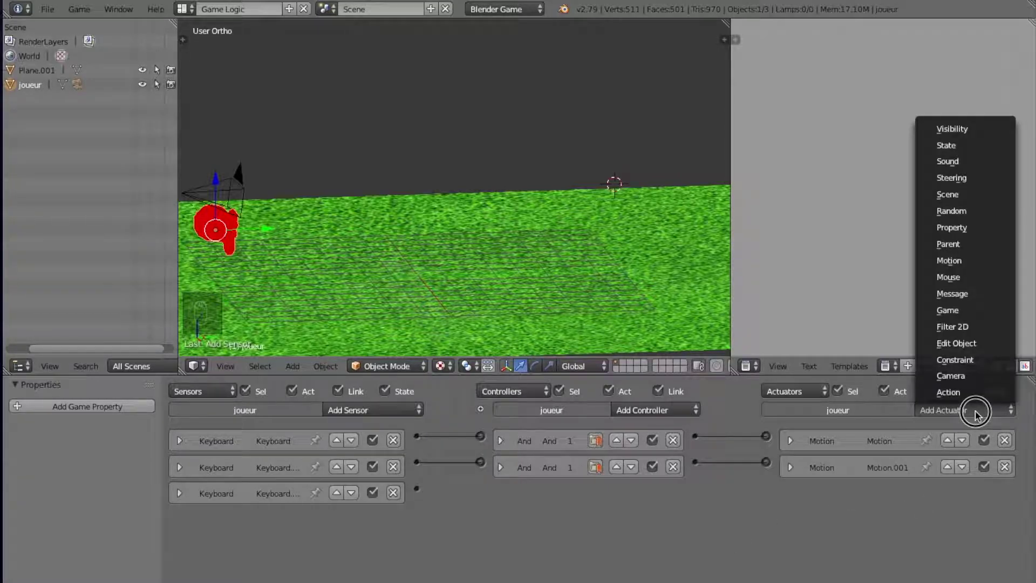
click(981, 267)
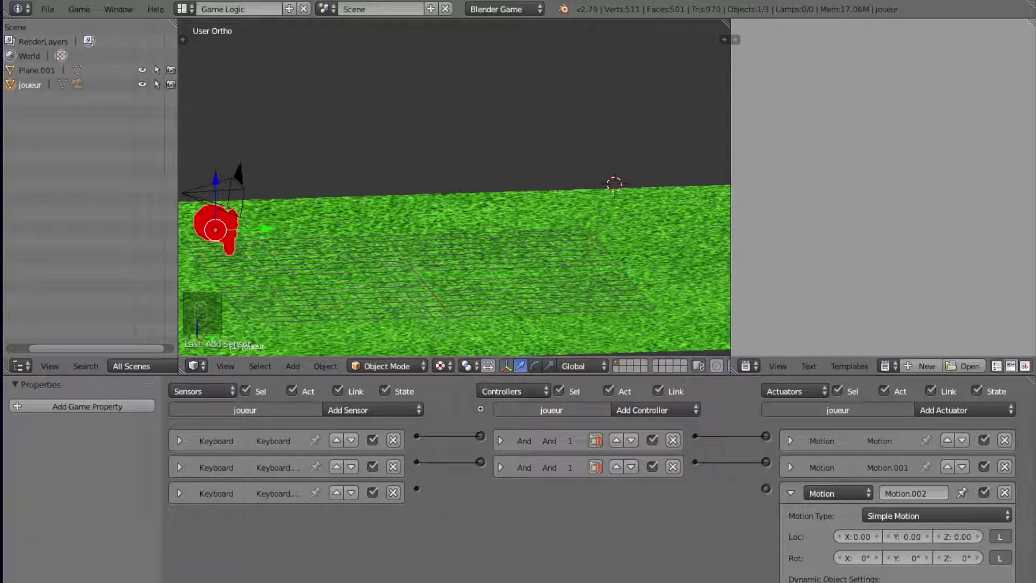
click(939, 561)
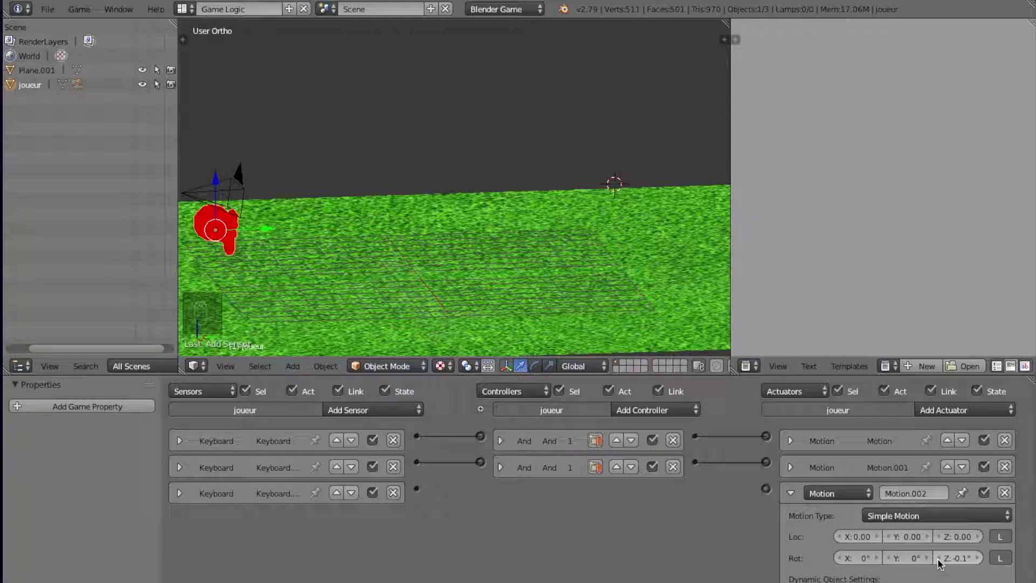
click(938, 561)
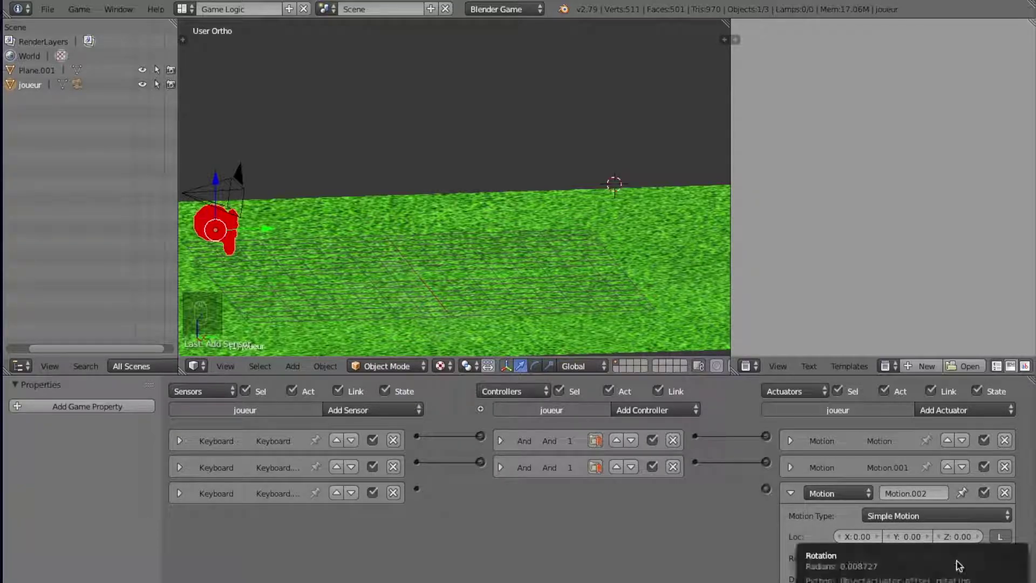
click(791, 494)
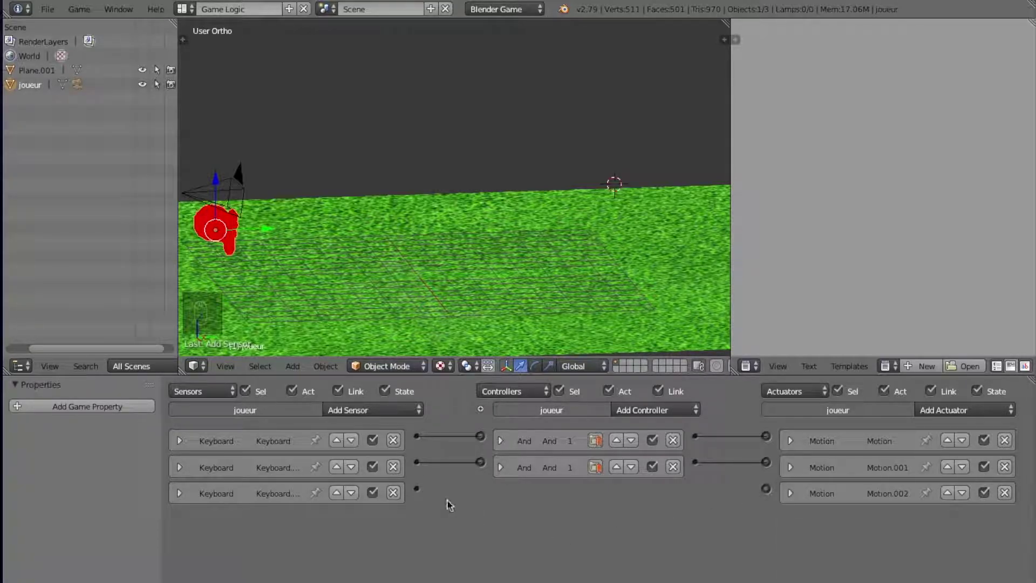
drag(416, 490, 767, 491)
click(504, 493)
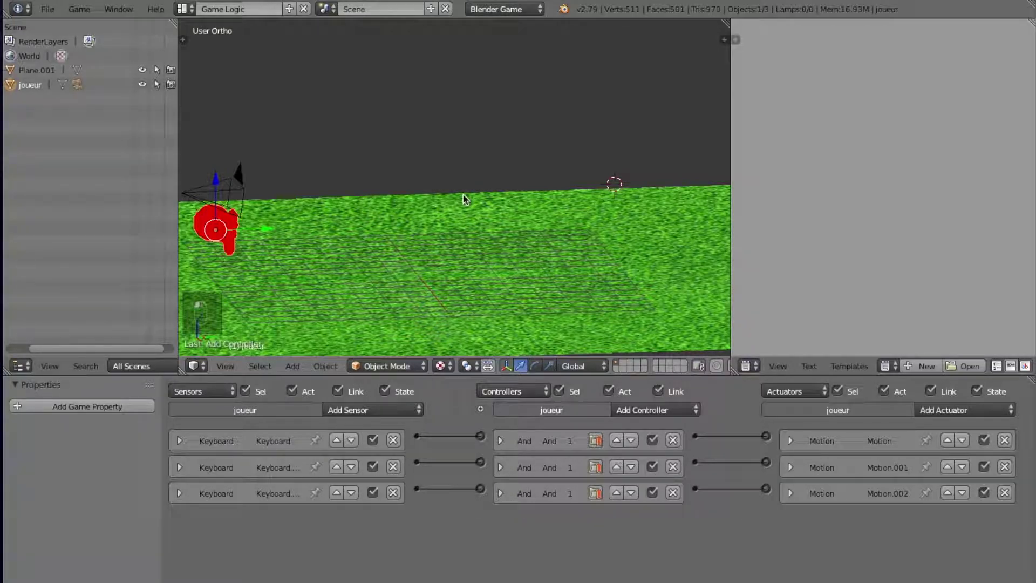
Run the game from the camera view, test joueur's turning and forward/backward movement, and stop the game
key(KP_0)
key(p)
key(p)
key(Right)
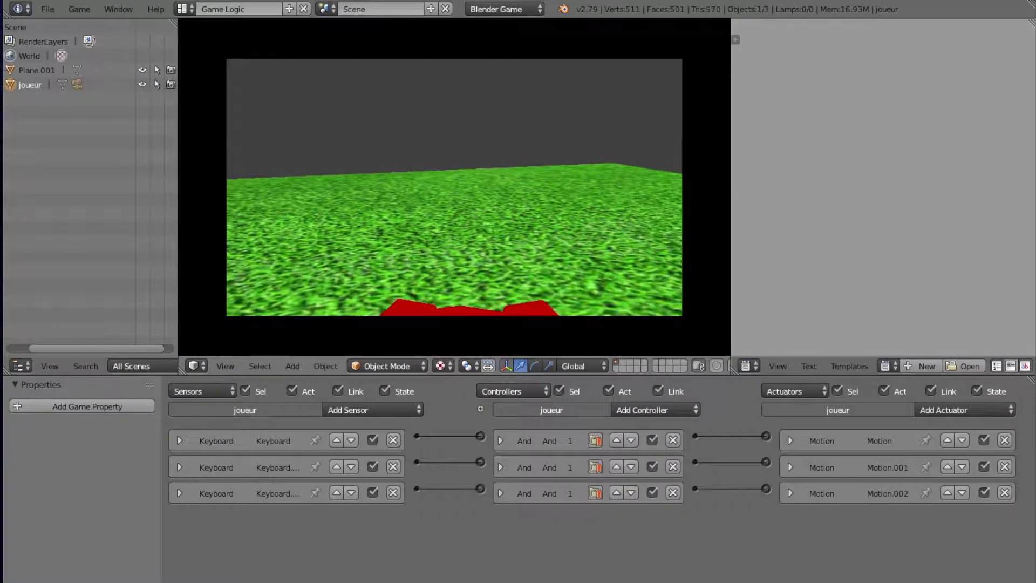
key(Down)
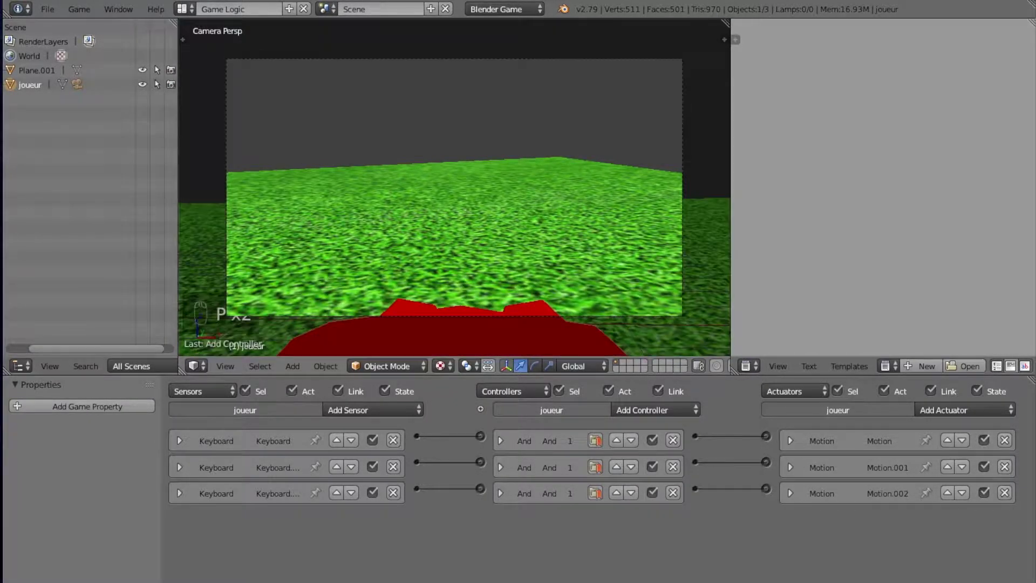
key(Up)
key(Escape)
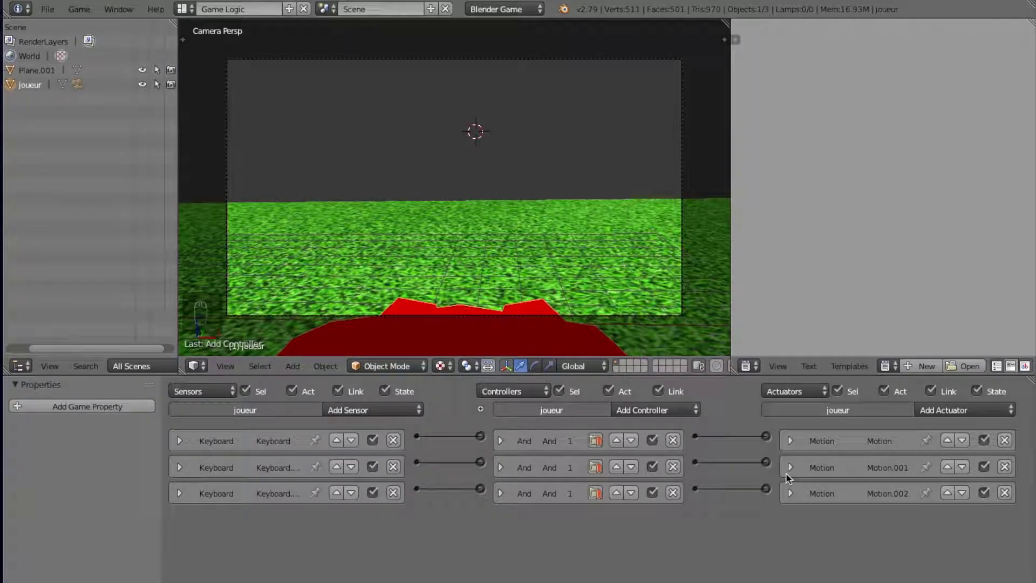
Rotate joueur 180° about the Z axis and move it along Y towards the middle of the green plane
right_click(455, 315)
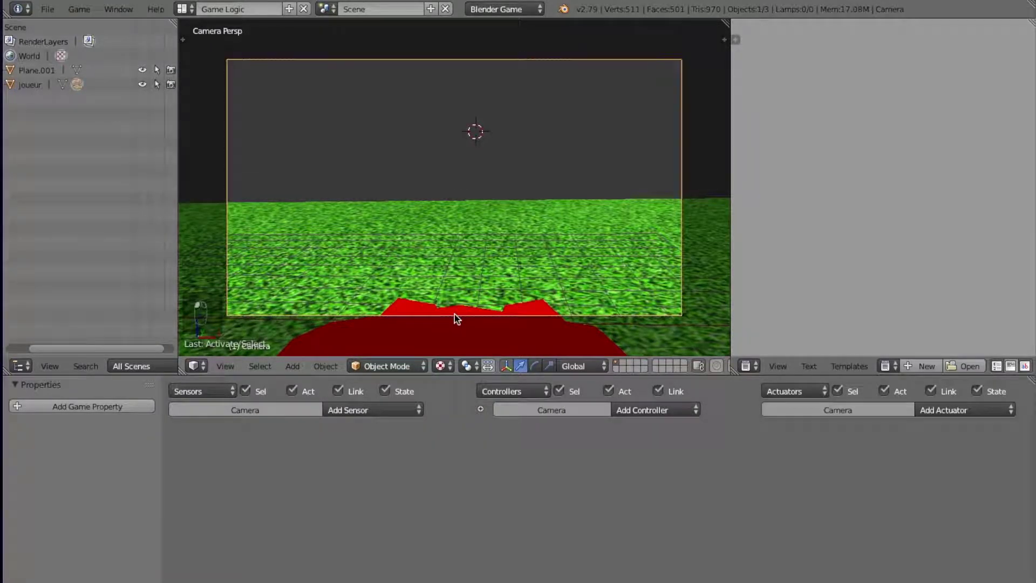
key(KP_0)
scroll(455, 314, down, 2)
middle_drag(559, 232, 324, 201)
right_click(252, 194)
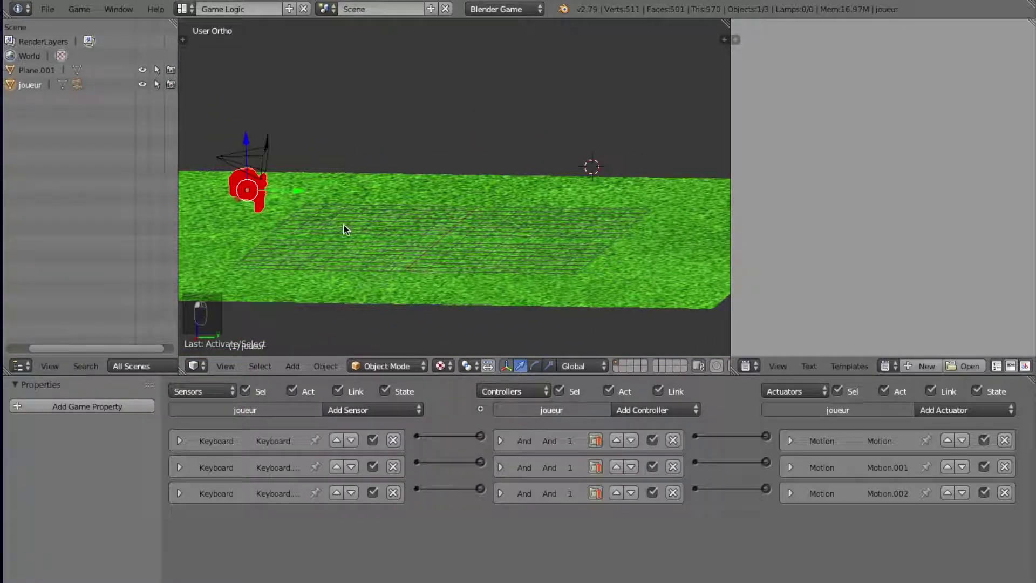
key(r)
key(z)
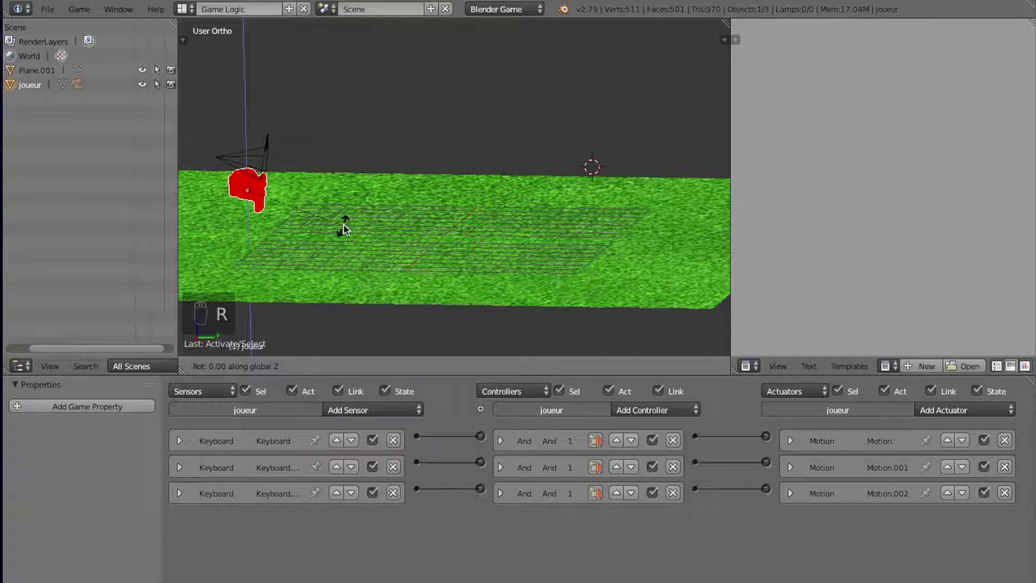
text(180)
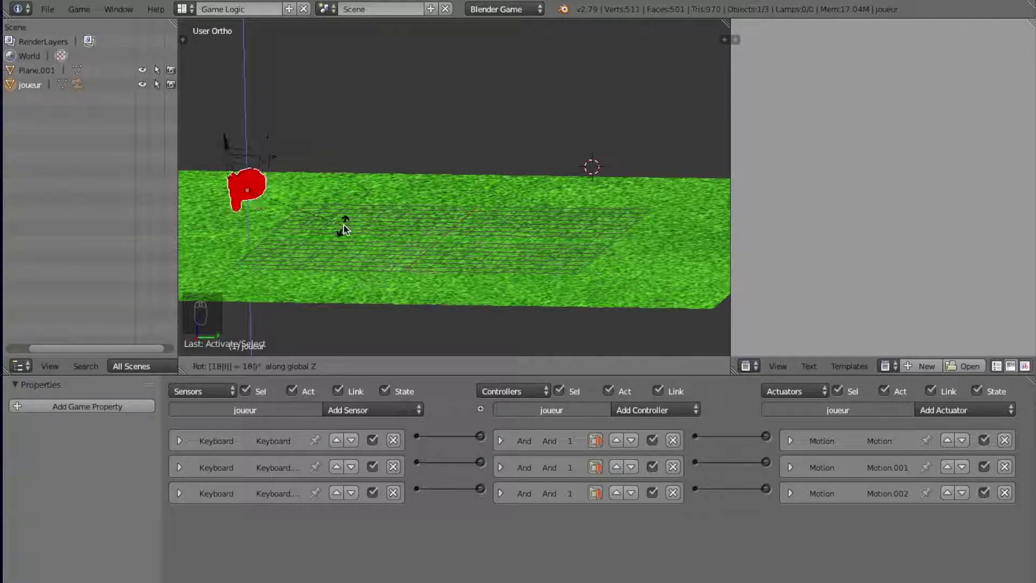
key(Return)
drag(291, 189, 444, 185)
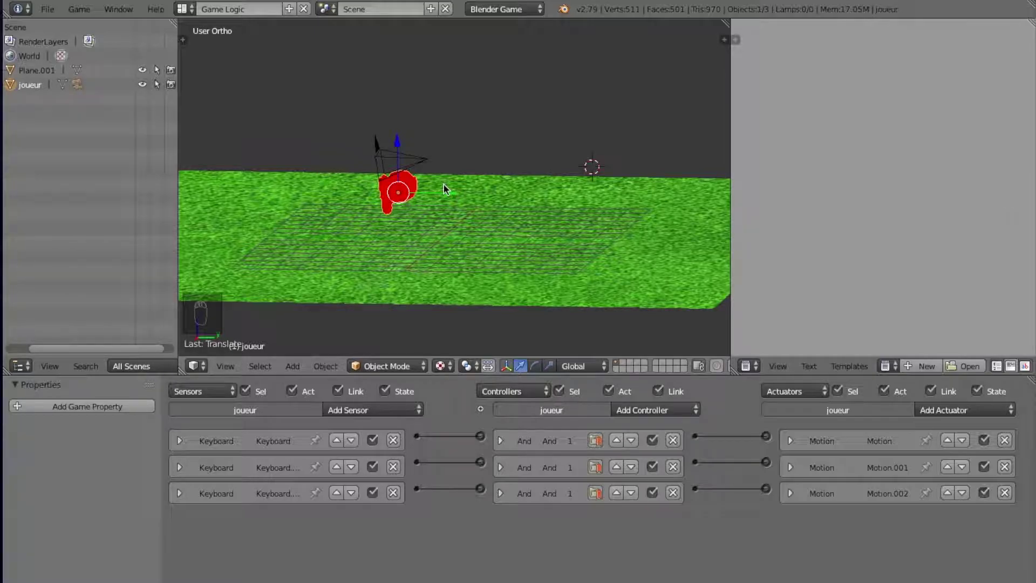
Test the turned joueur by running the game from the camera view, and stop it
key(KP_0)
key(p)
key(p)
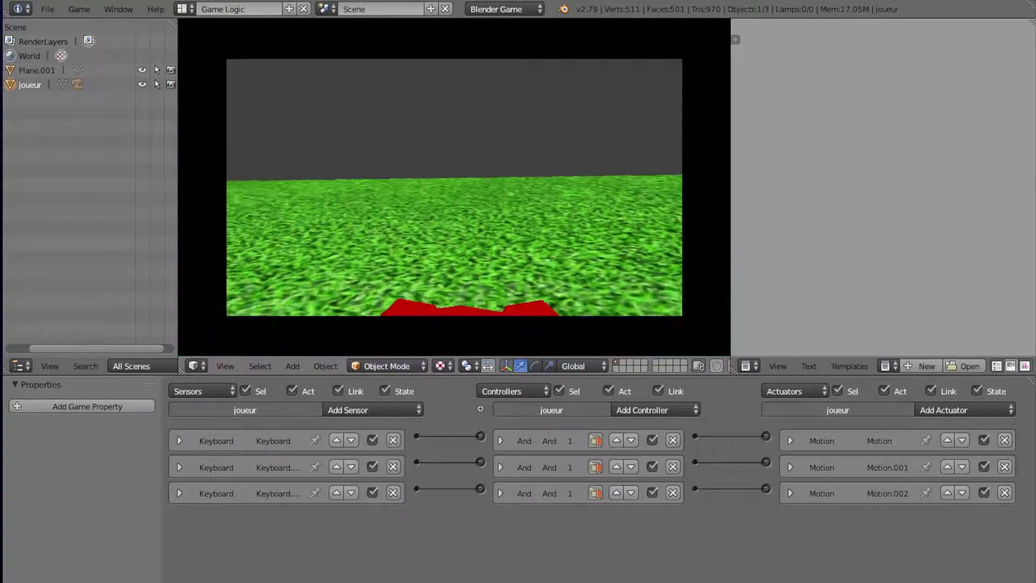
key(Escape)
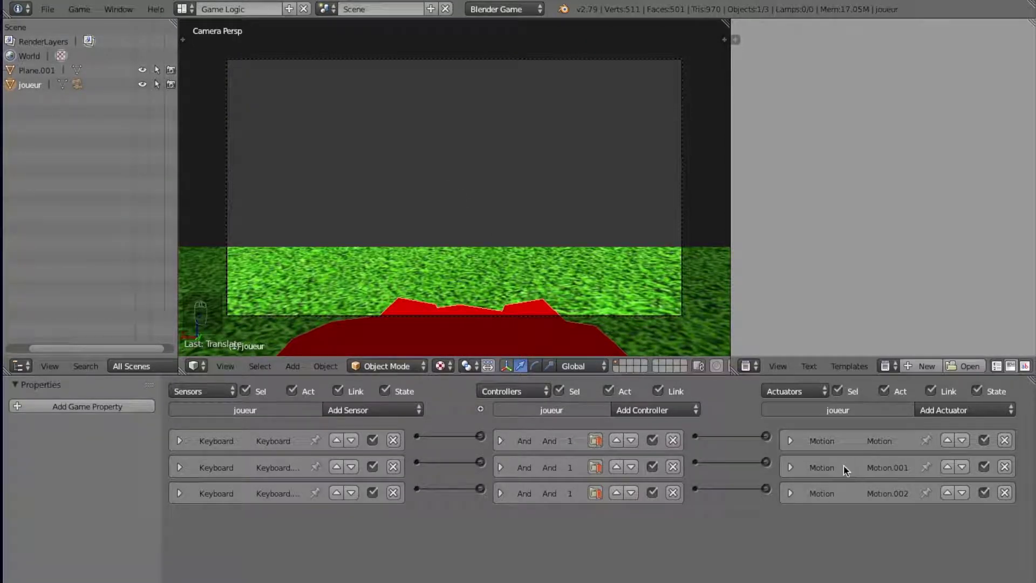
Swap the movement links: delete the first two And controllers, then link the first Keyboard sensor to the second Motion actuator and the second sensor to the first
drag(767, 437, 766, 436)
click(673, 441)
click(673, 441)
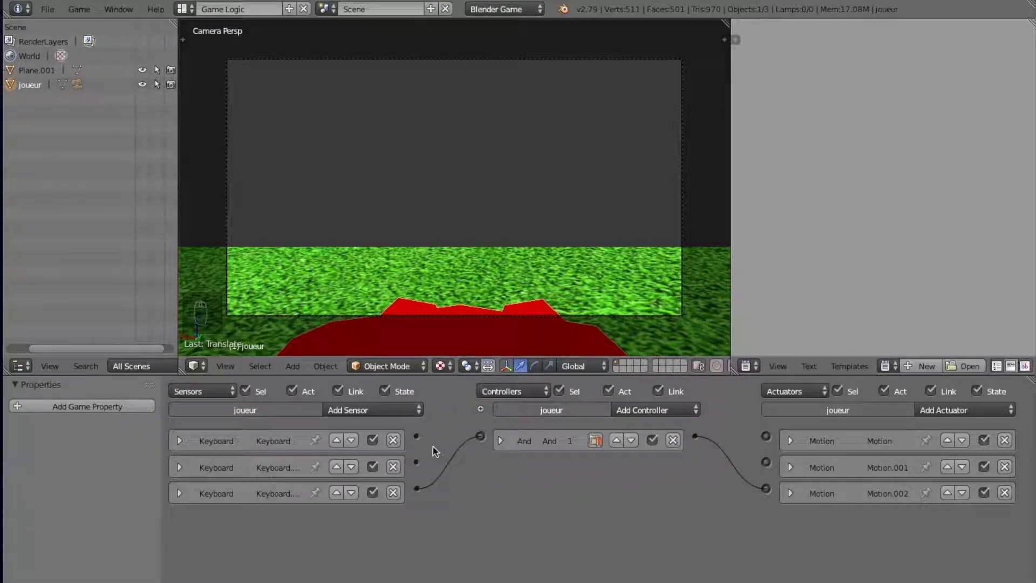
drag(416, 436, 768, 464)
drag(417, 463, 769, 438)
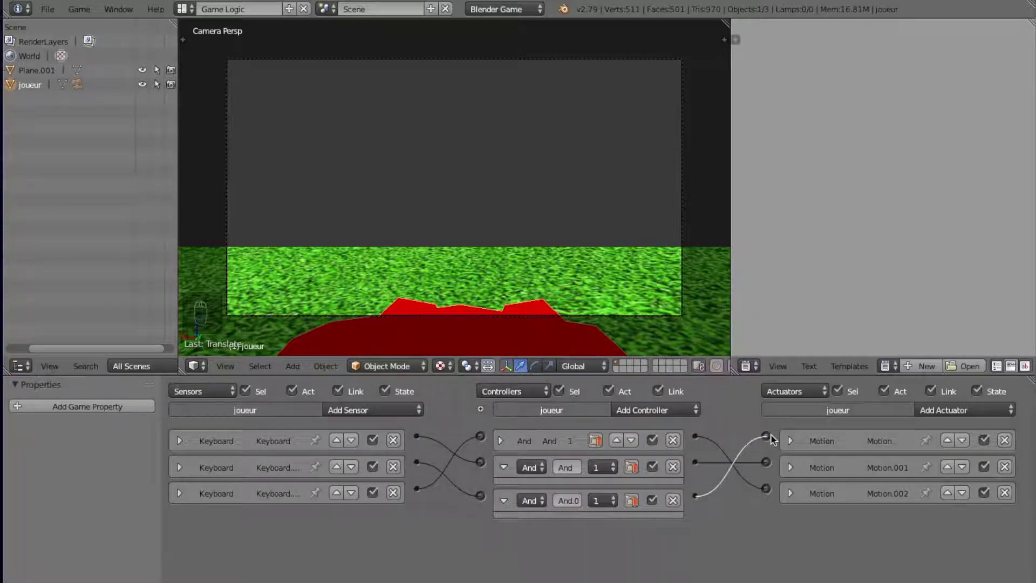
click(503, 467)
click(502, 493)
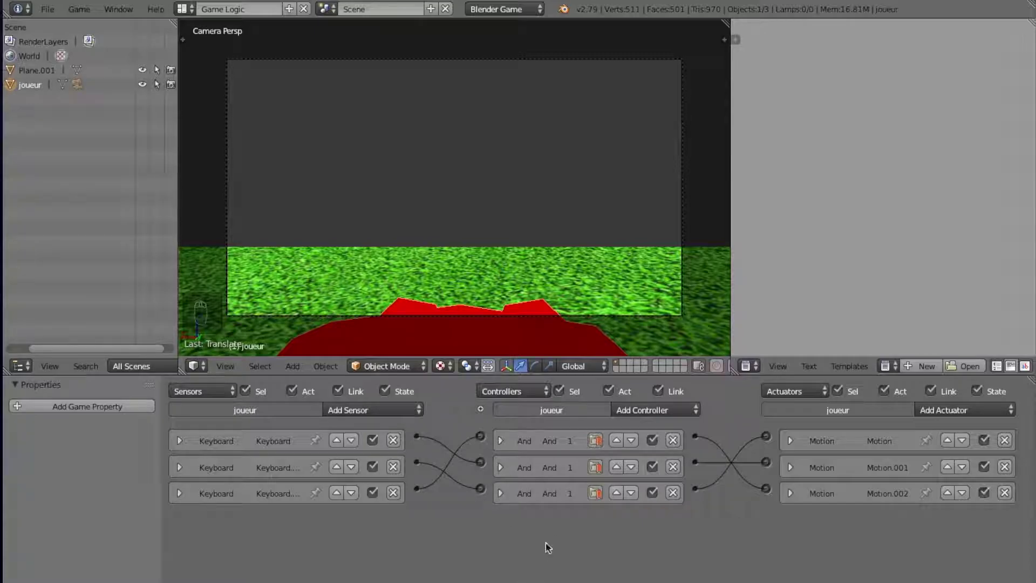
Delete the third Keyboard sensor's And controller, relink that sensor to the third Motion actuator, and collapse the new controller
click(674, 467)
drag(416, 494, 766, 489)
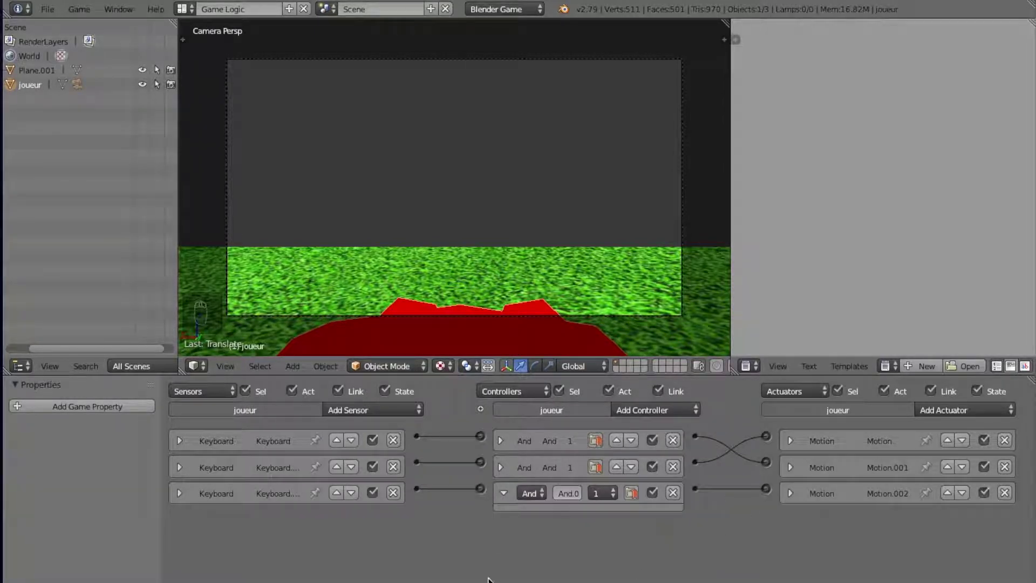
click(503, 492)
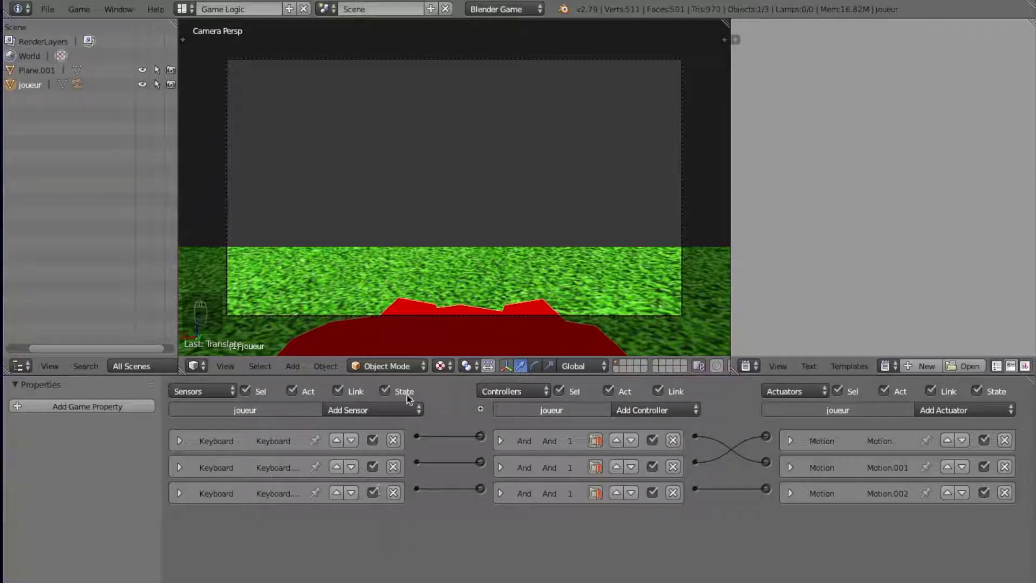
Add a fourth Keyboard sensor and a fourth Motion actuator to joueur, setting the actuator's Z rotation to 0.5°
click(398, 412)
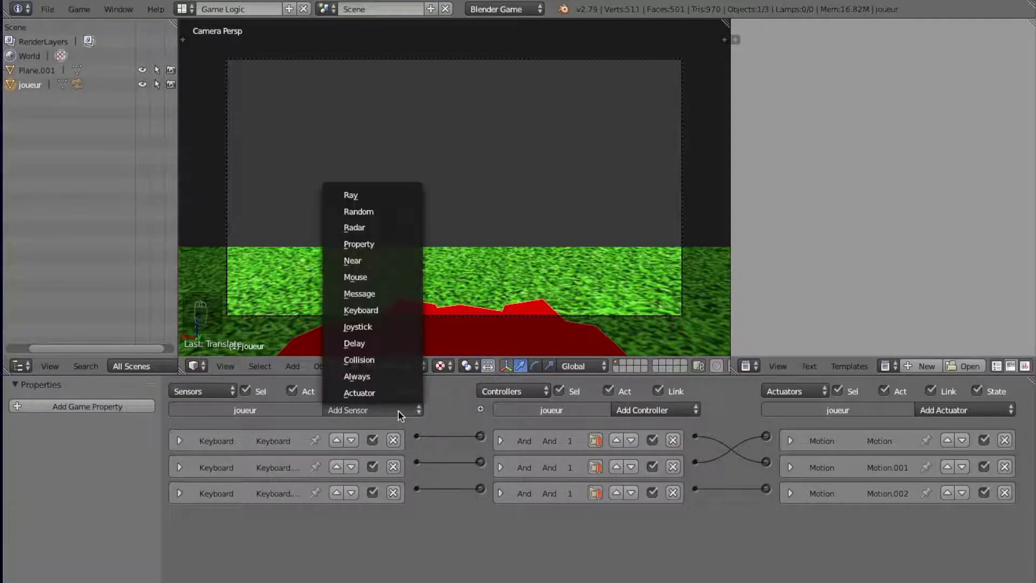
click(401, 312)
click(960, 411)
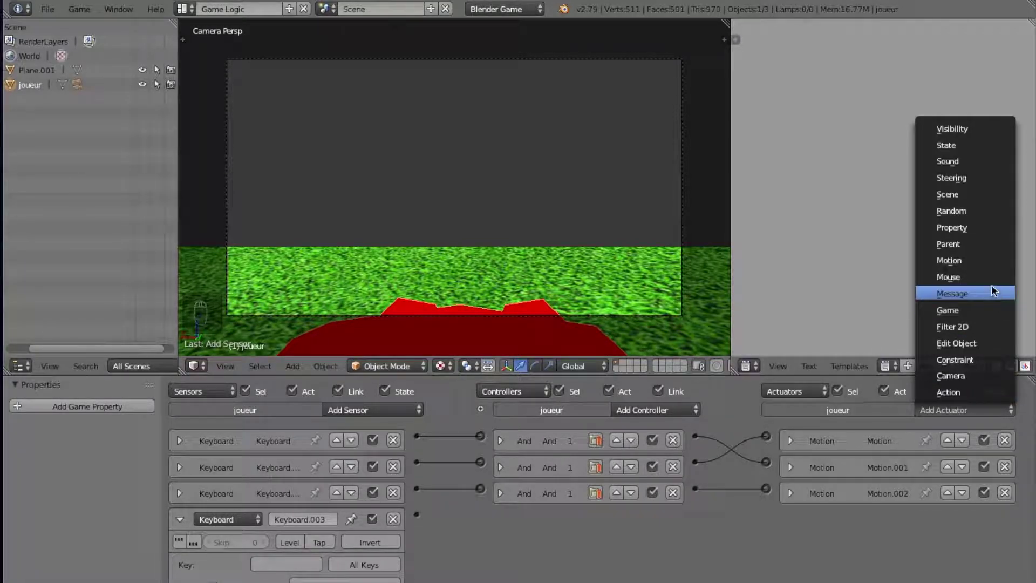
click(988, 261)
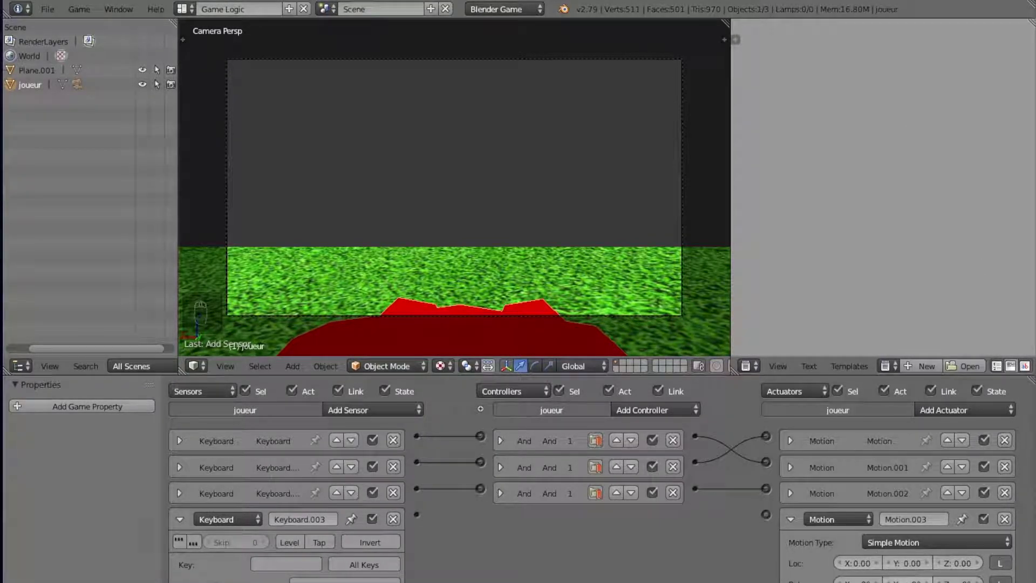
click(978, 582)
click(978, 581)
click(977, 582)
click(977, 582)
click(977, 581)
click(791, 520)
Link the fourth Keyboard sensor to the fourth Motion actuator, assign the sensor the A key, and collapse it
drag(417, 515, 767, 517)
click(503, 520)
scroll(241, 511, down, 2)
click(289, 529)
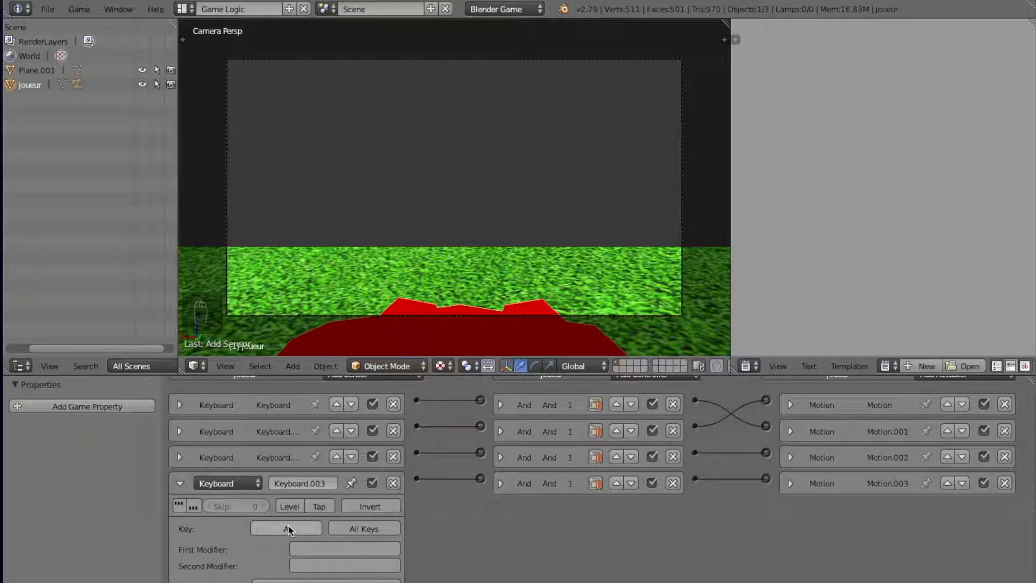
click(180, 484)
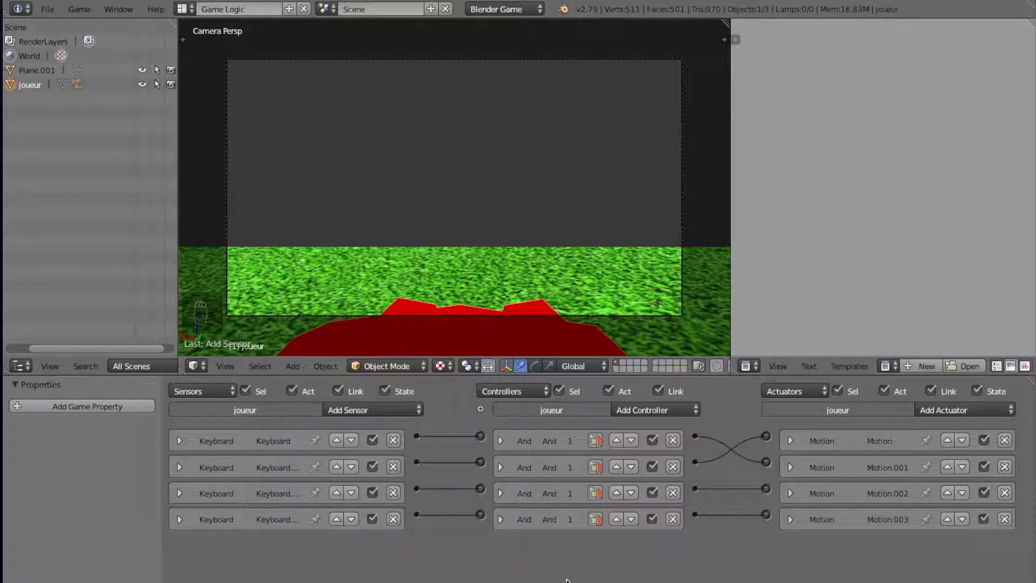
Run the game from a side view outside the camera and test joueur's forward, backward and turning controls, ending with the game stopped
middle_drag(456, 296, 458, 291)
scroll(458, 297, down, 5)
key(p)
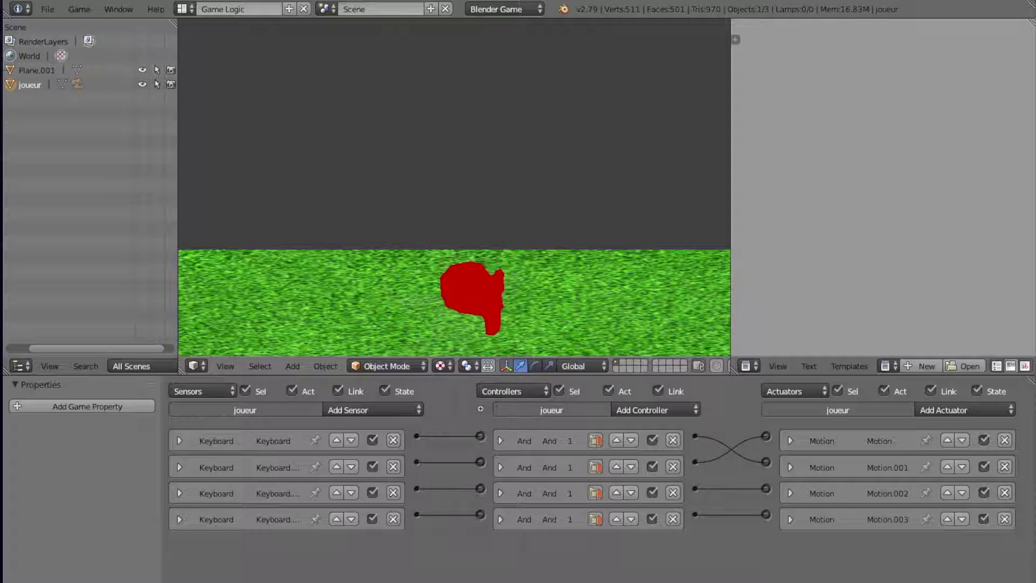
key(Left)
key(Right)
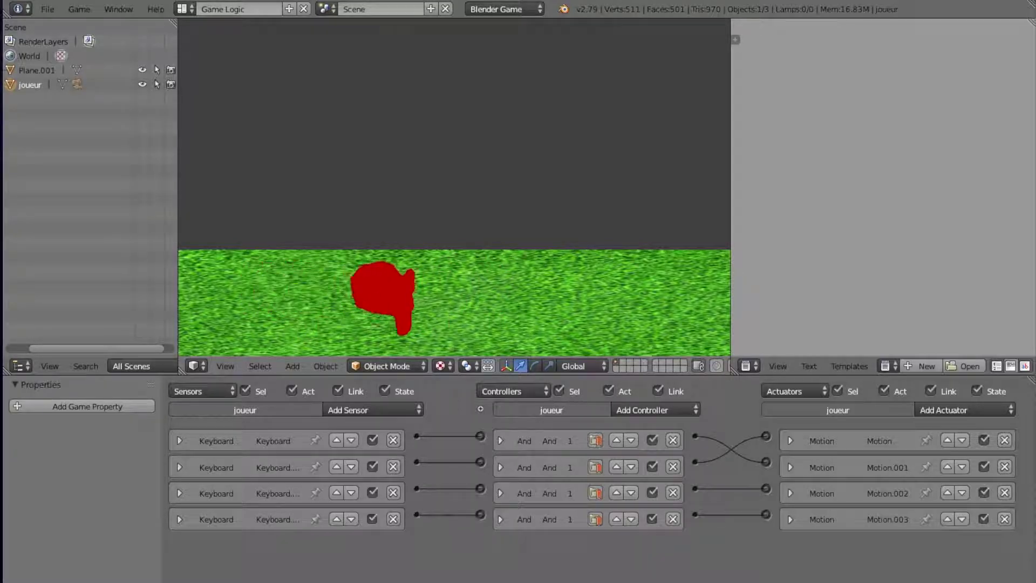
key(Right)
key(Up)
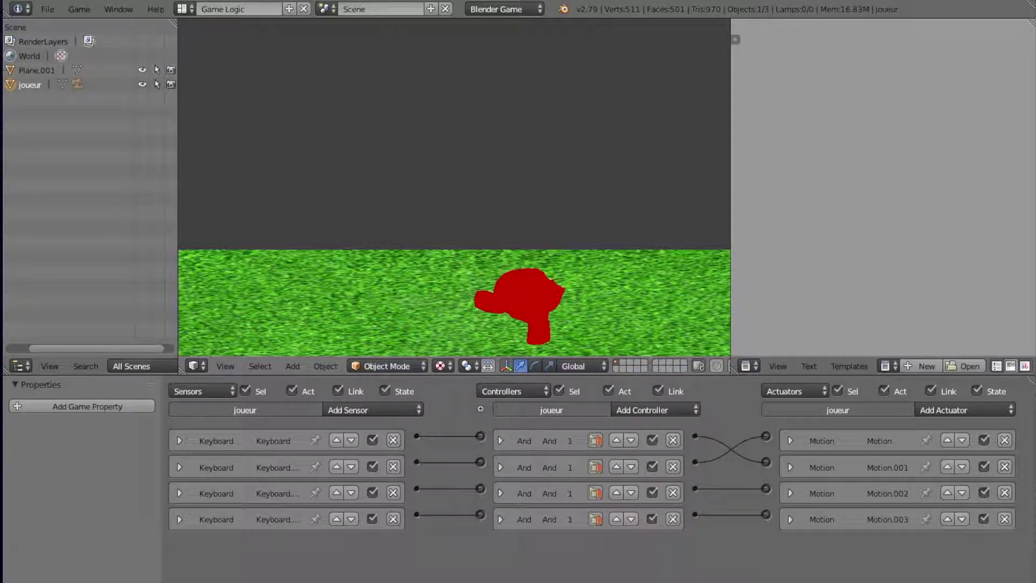
key(Down)
key(Up)
key(Right)
key(Down)
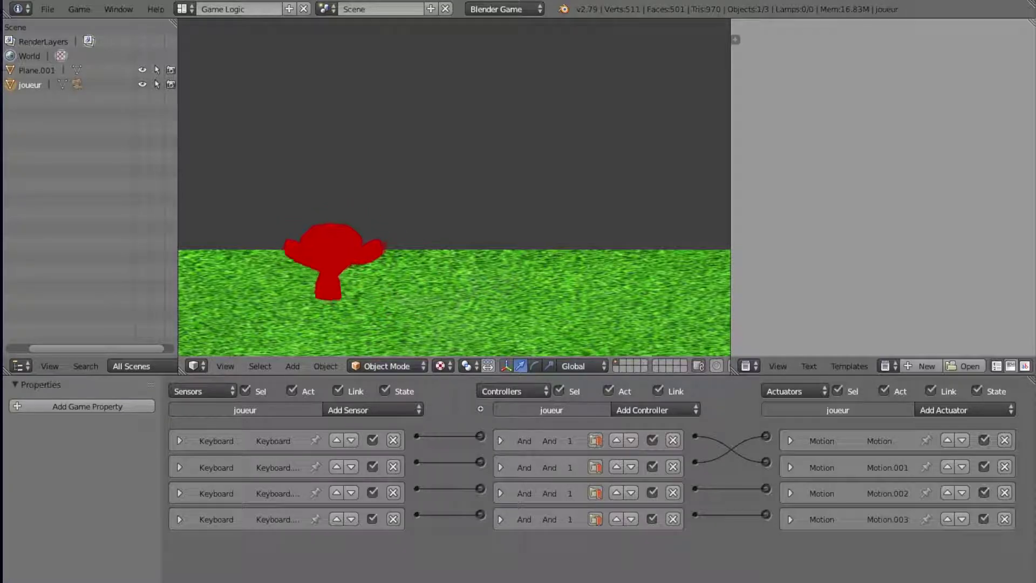
key(Up)
key(Right)
key(Down)
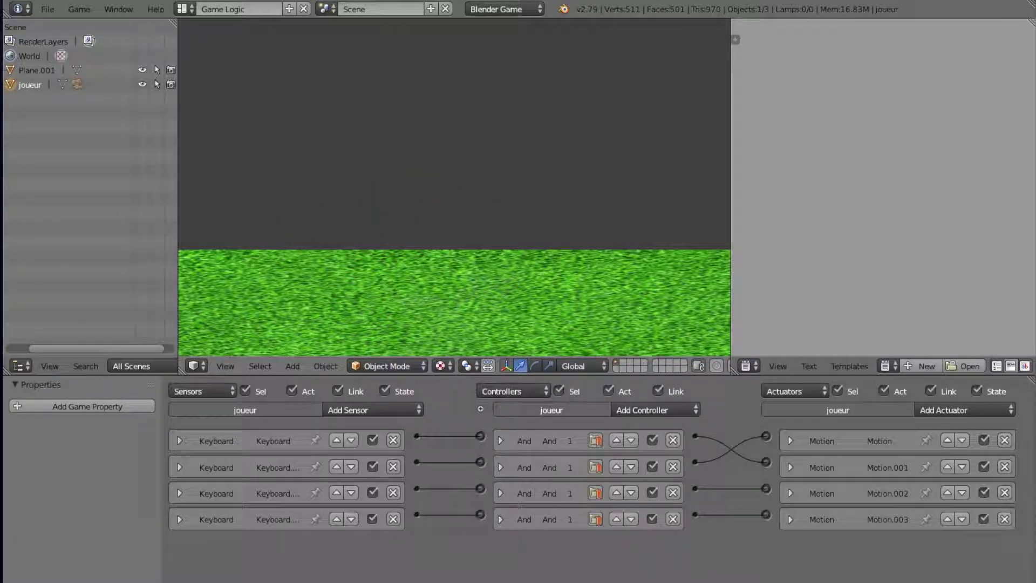
key(Escape)
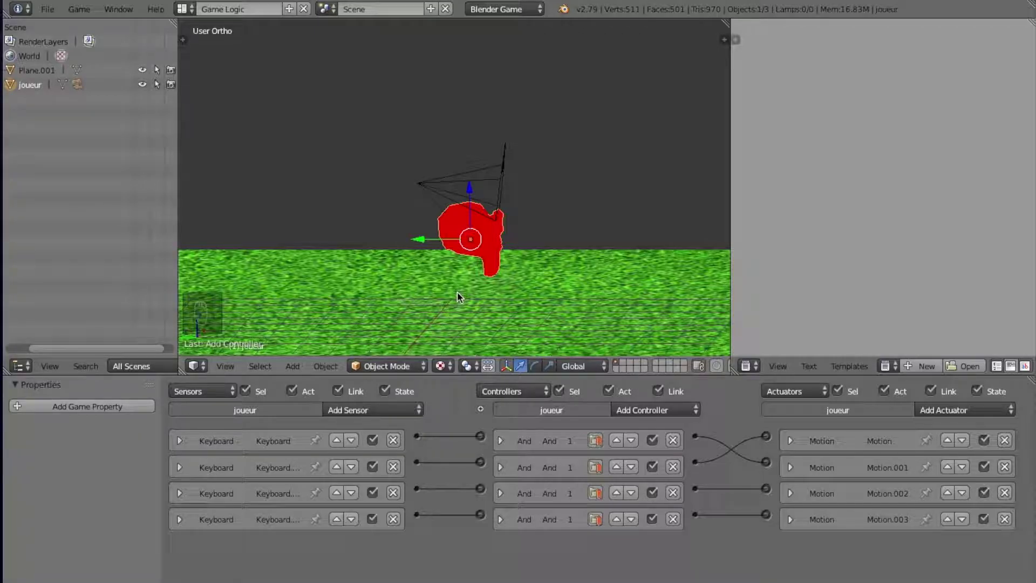
Examine the monkey-head player and the camera behind it from several angles around the ground plane
middle_drag(458, 292, 457, 297)
scroll(458, 297, up, 2)
scroll(459, 297, down, 2)
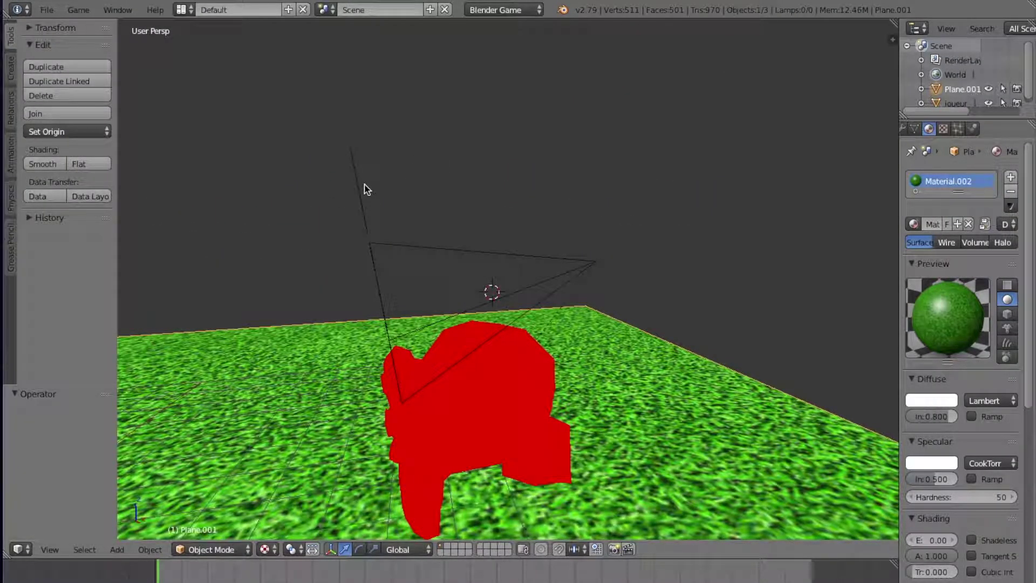
middle_drag(367, 189, 367, 189)
scroll(367, 188, down, 8)
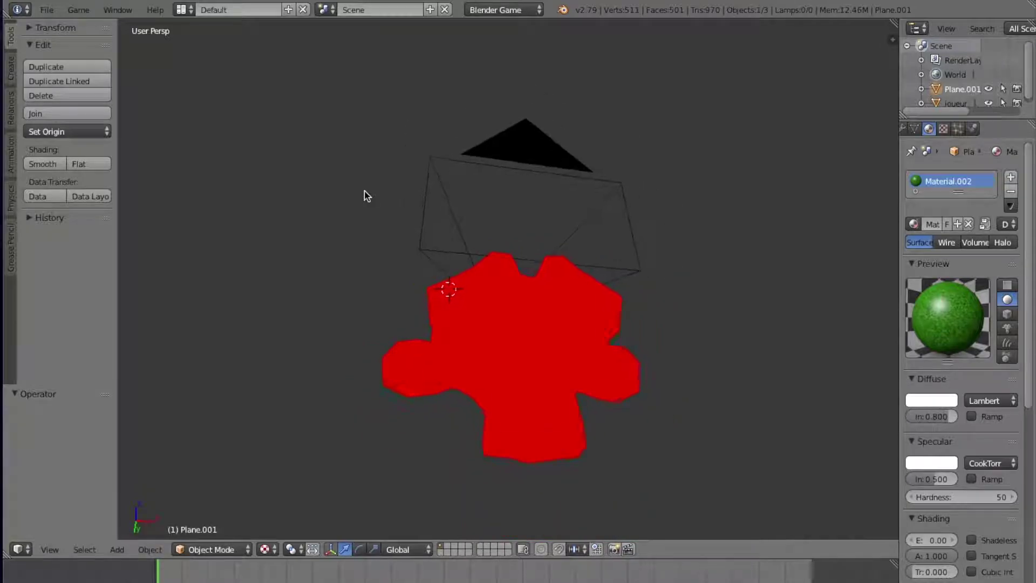
middle_drag(365, 191, 366, 195)
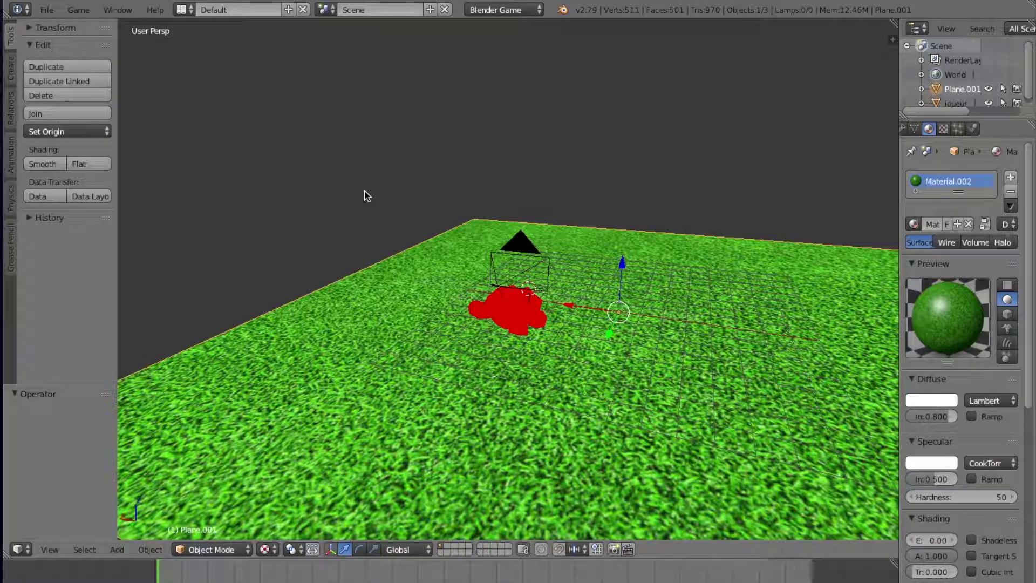
scroll(581, 195, up, 6)
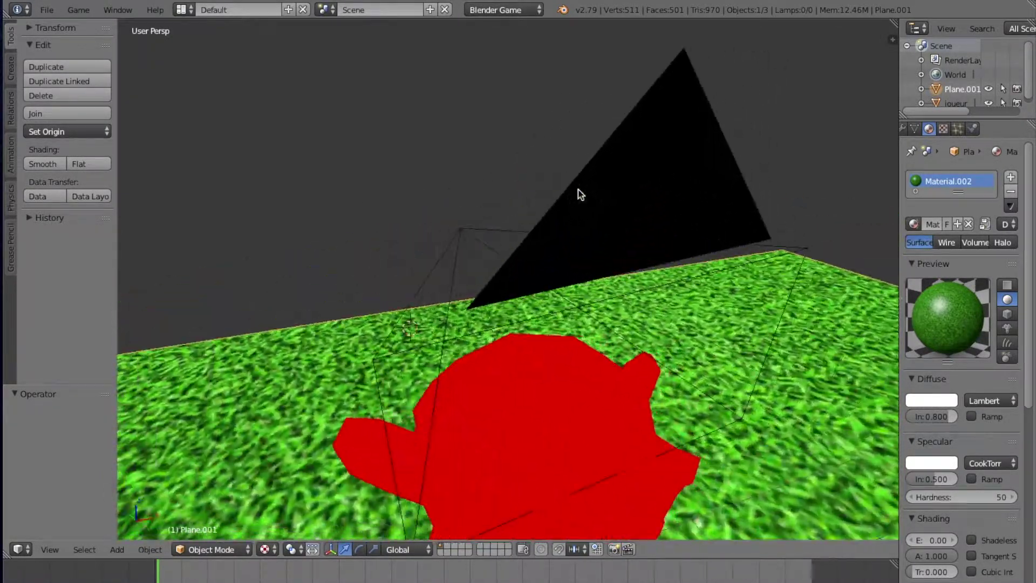
scroll(579, 189, down, 2)
middle_drag(579, 189, 597, 200)
middle_drag(520, 389, 521, 392)
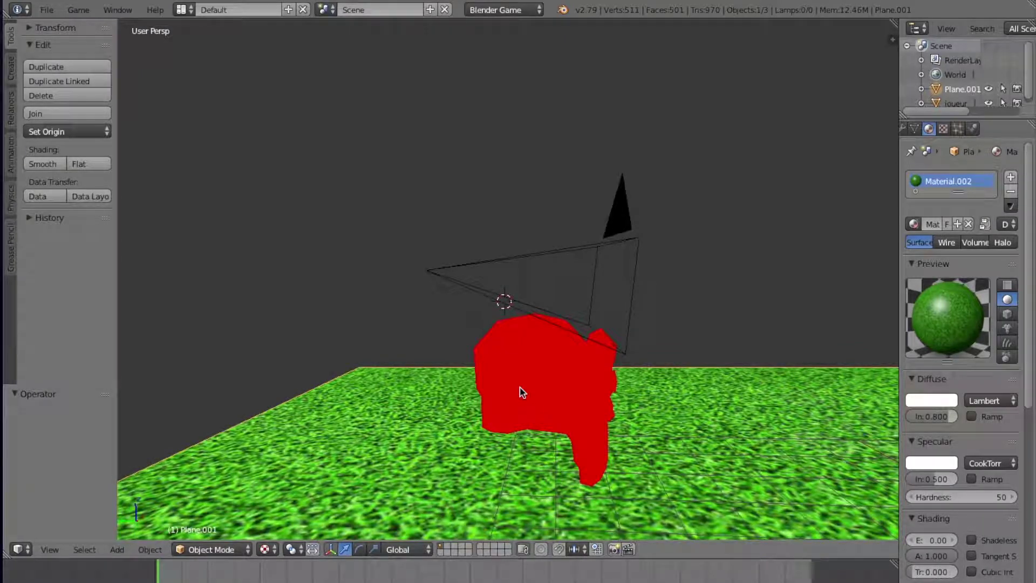
Look through the scene camera and run the game to check the player's view of the ground, stopping it again
key(KP_0)
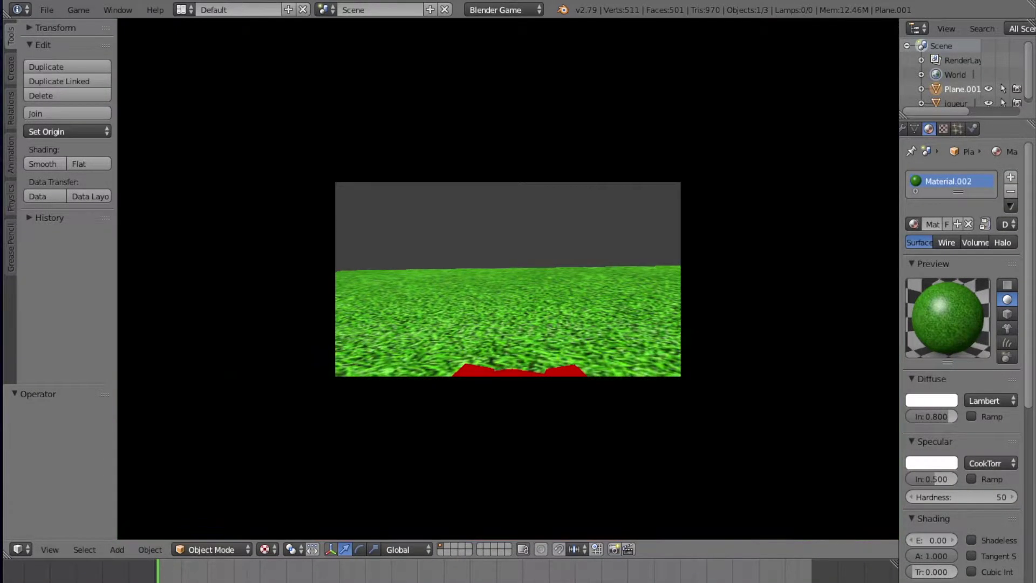
key(Escape)
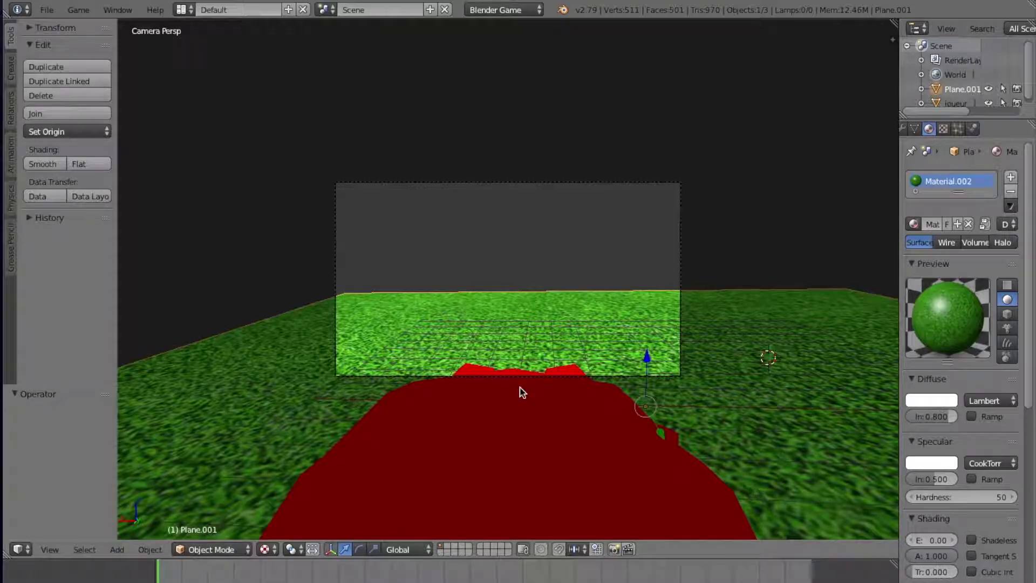
key(p)
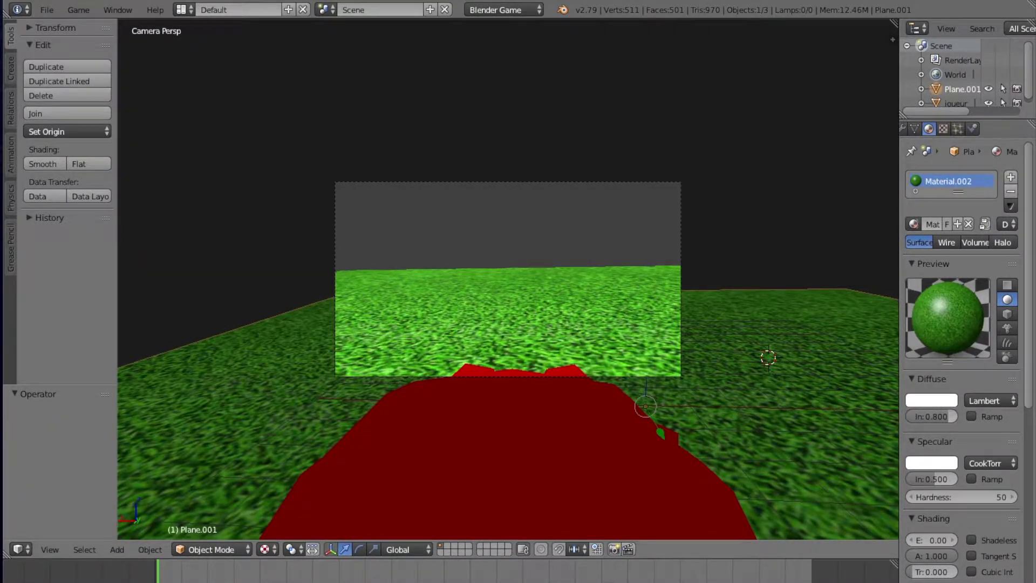
key(Escape)
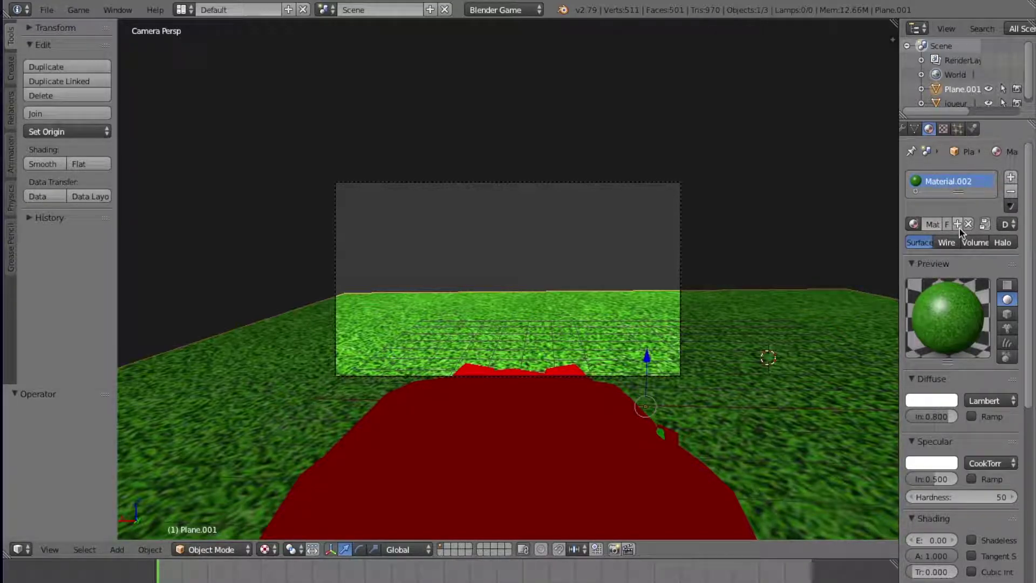
Try Material.004 on the ground object Plane.001 and preview the result in the running game
click(914, 224)
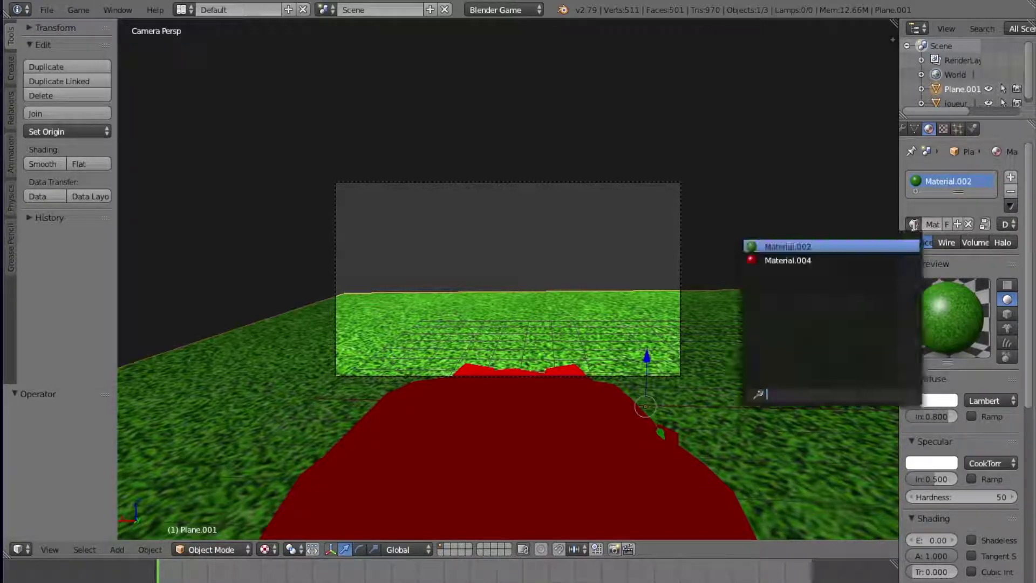
click(867, 246)
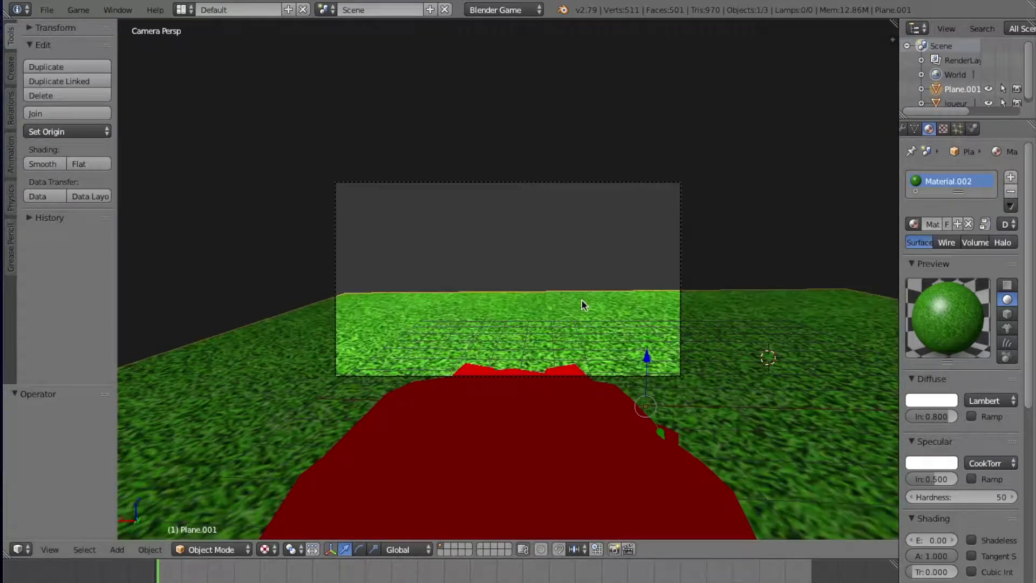
click(914, 224)
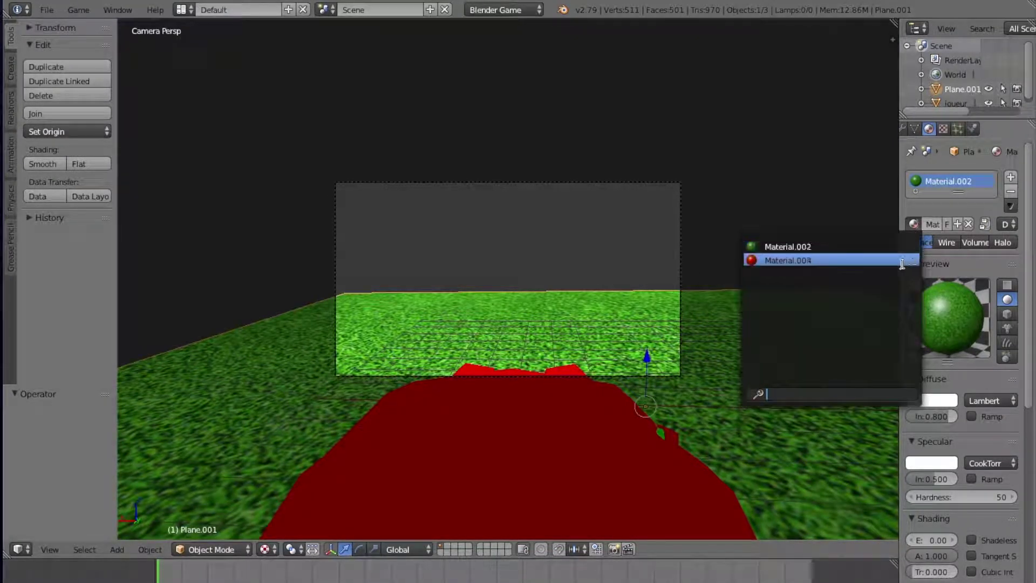
click(902, 259)
key(p)
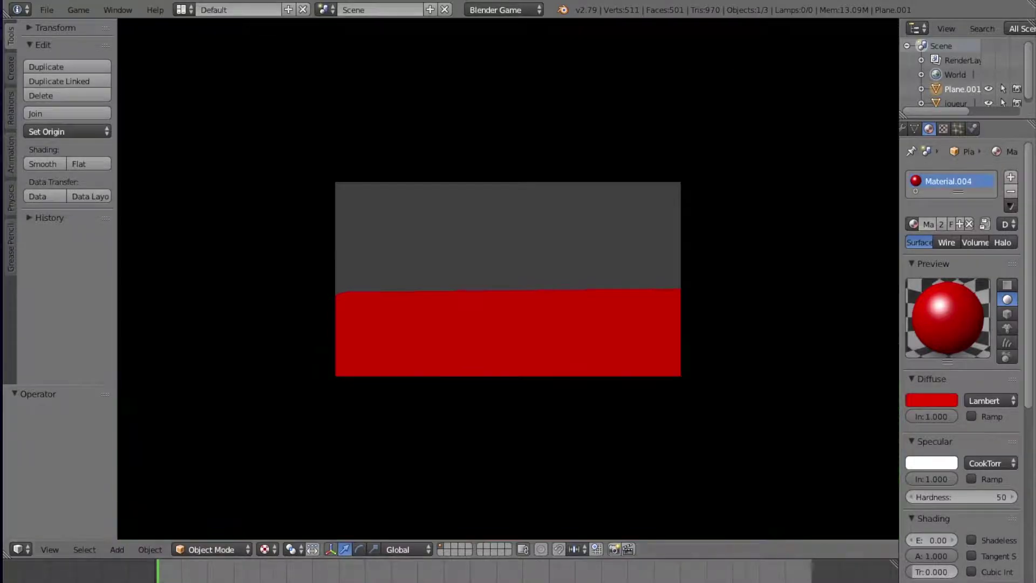
key(Escape)
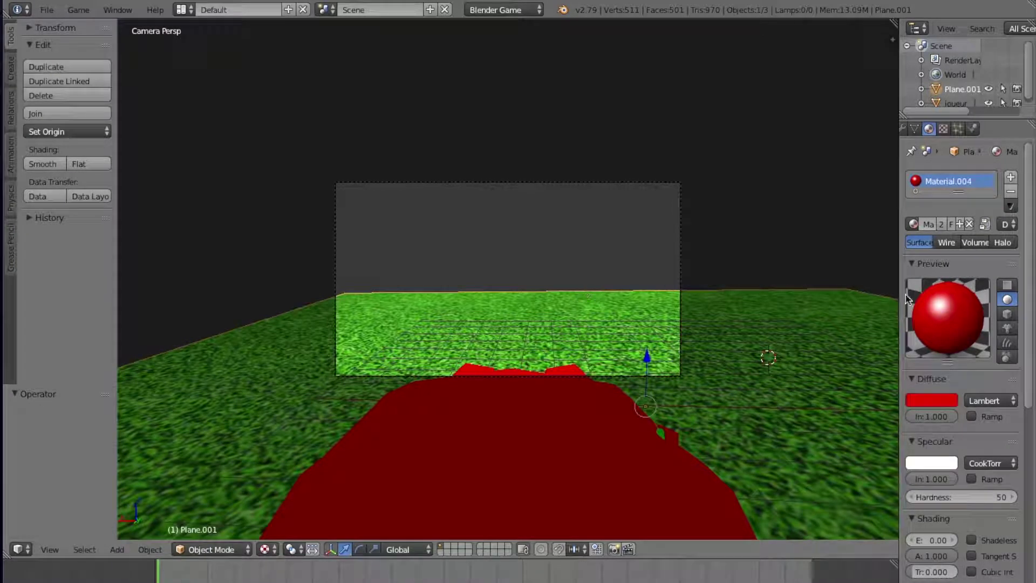
Reassign Material.002 to the ground object Plane.001 and check it in a short game run
click(913, 224)
click(880, 244)
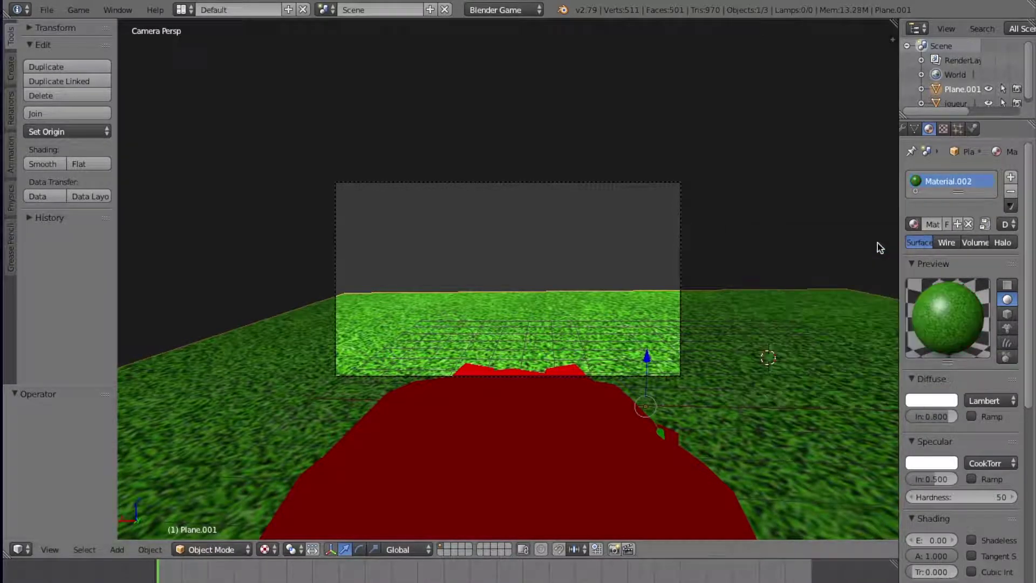
key(p)
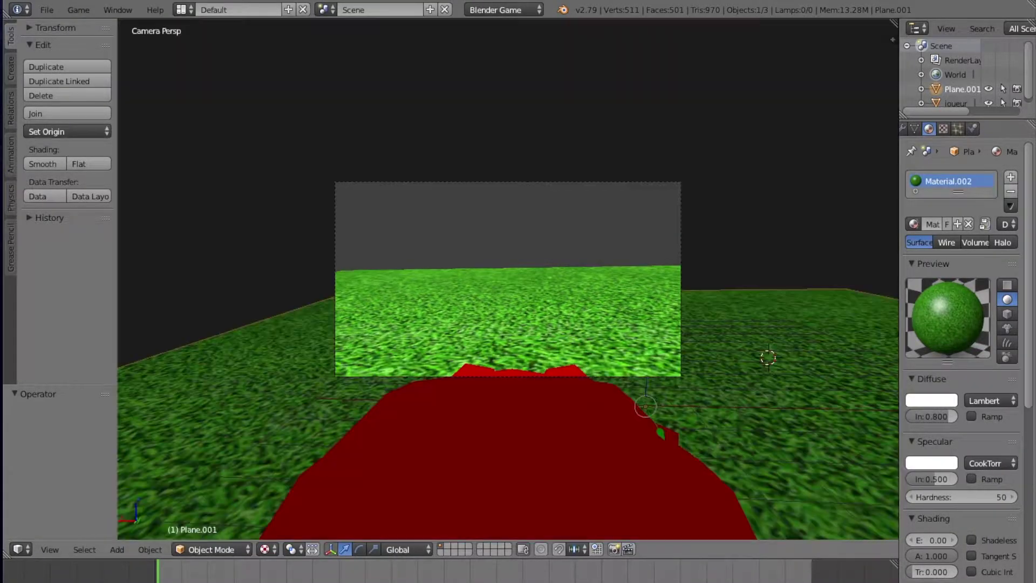
key(Escape)
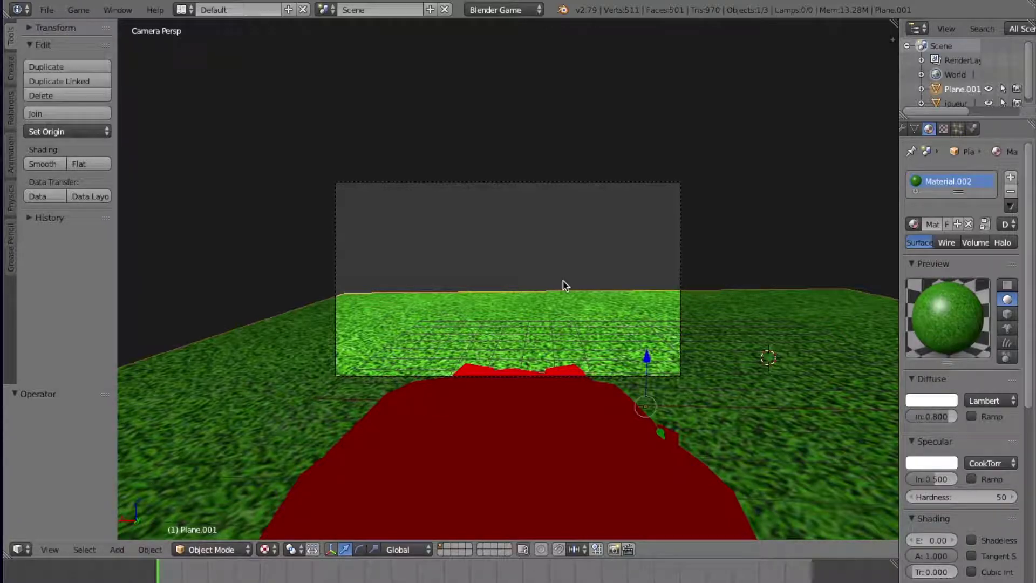
Select the monkey-head player joueur, view it from outside the camera, and show the 3D view's properties sidebar
right_click(519, 443)
middle_drag(555, 319, 556, 322)
scroll(556, 323, down, 8)
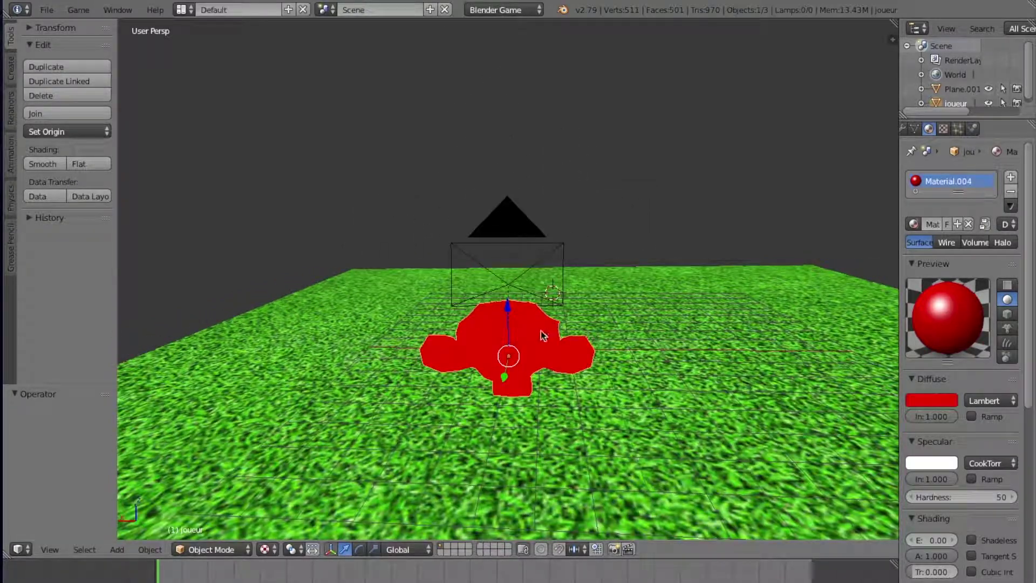
right_click(542, 335)
right_click(516, 342)
middle_drag(516, 343, 513, 340)
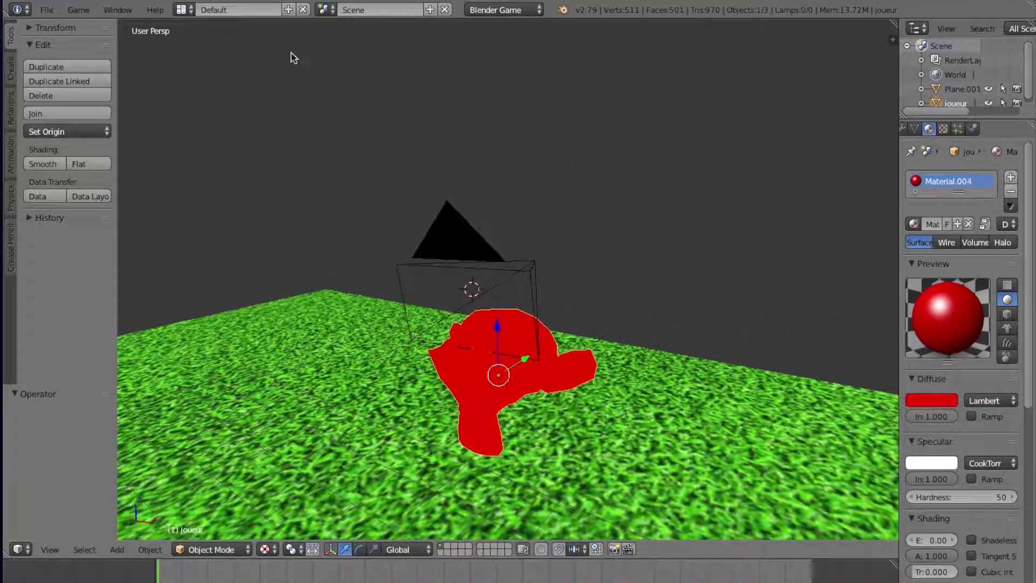
click(184, 10)
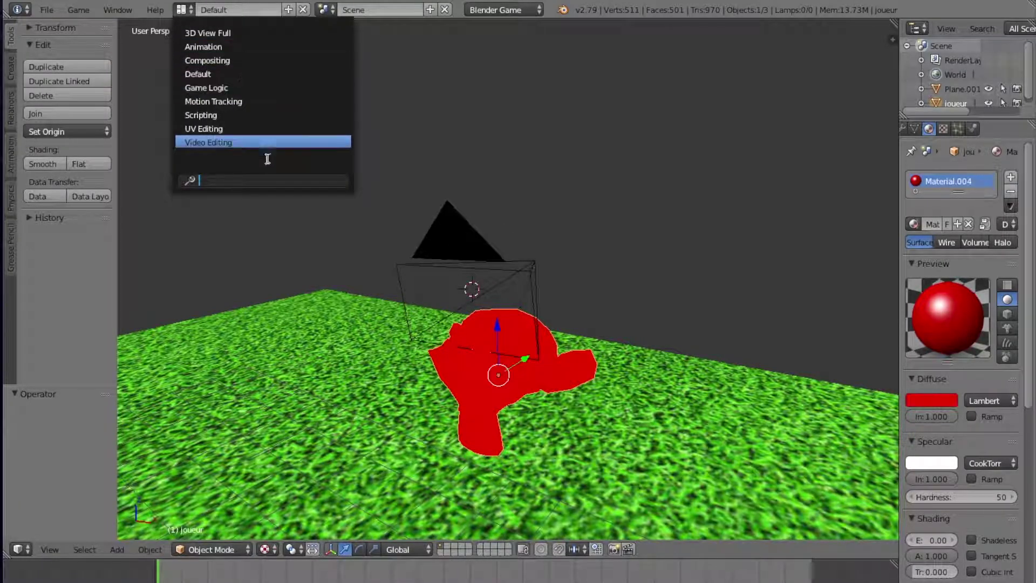
click(454, 172)
key(n)
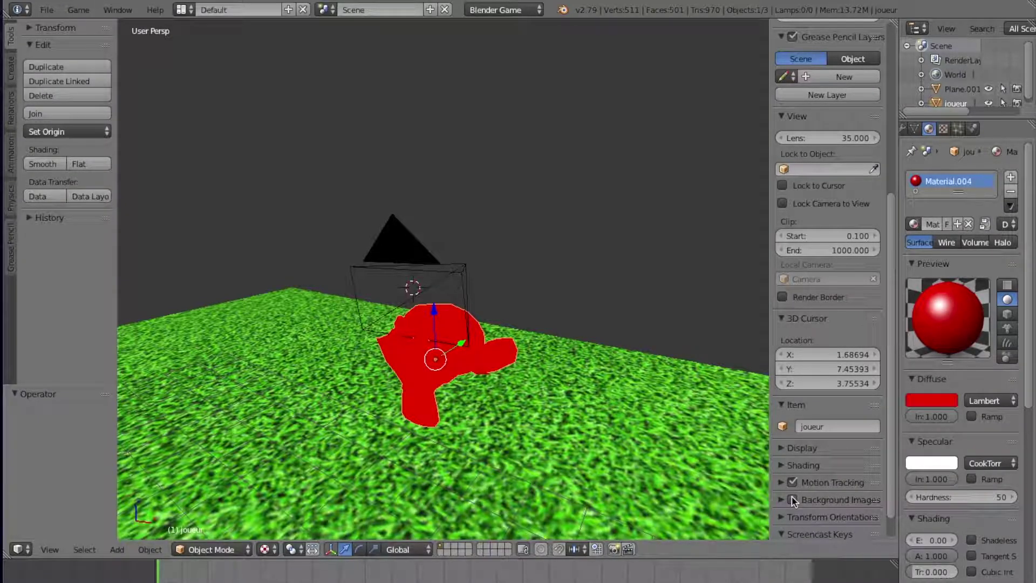
Try the All Object Origins option in the 3D view's Display settings
click(794, 448)
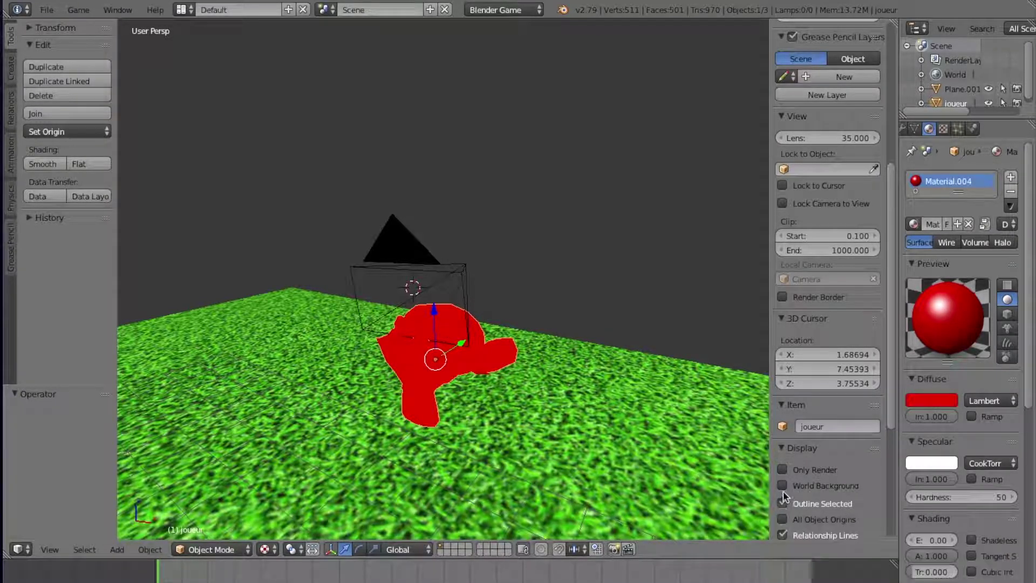
scroll(804, 515, down, 3)
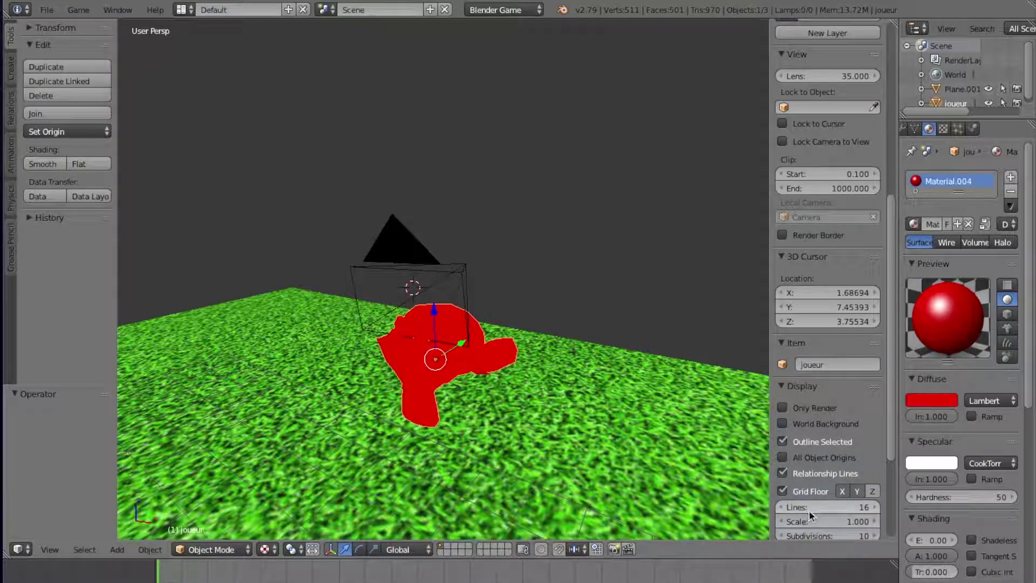
click(783, 458)
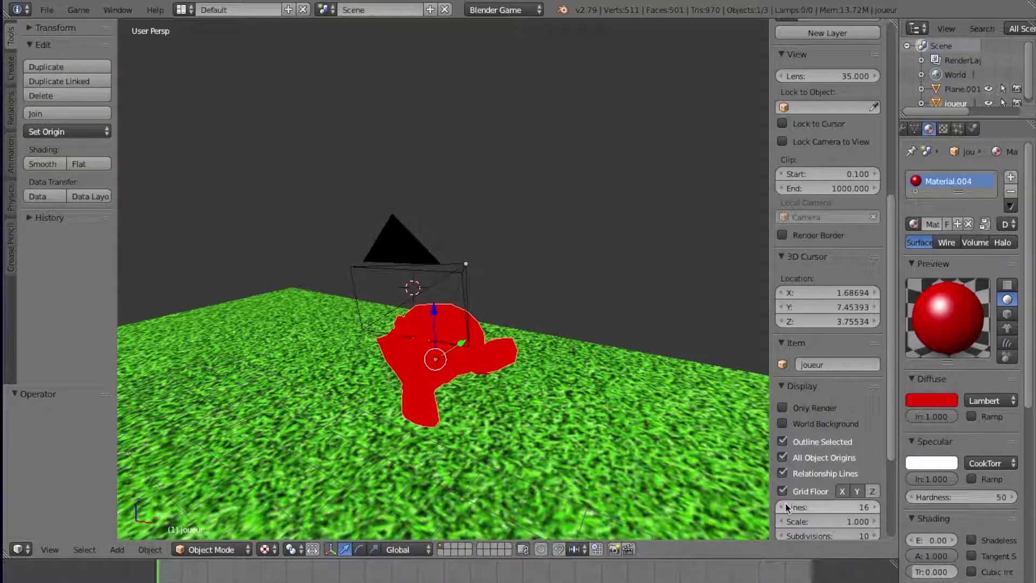
click(782, 458)
click(783, 442)
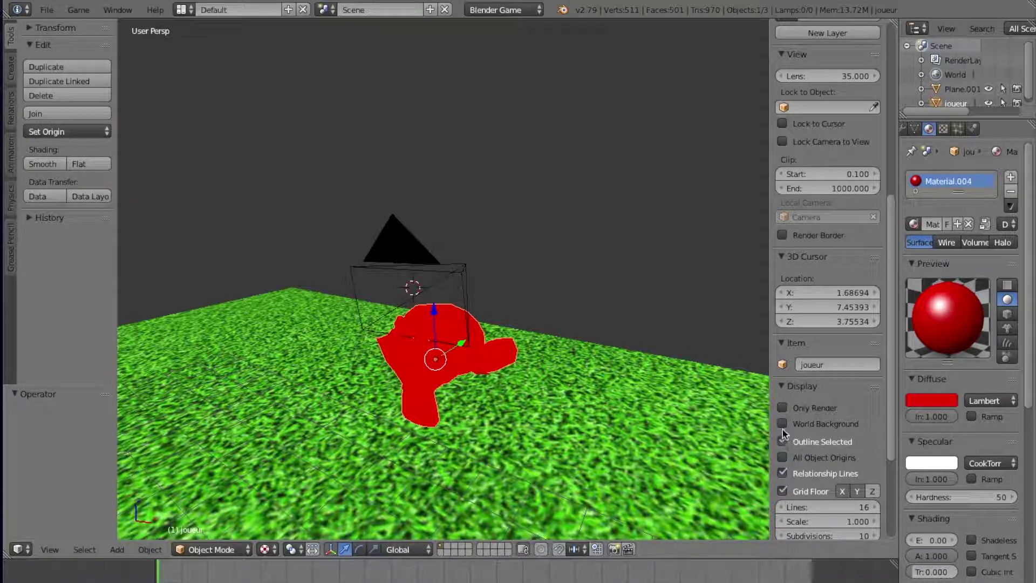
scroll(781, 425, up, 2)
click(783, 444)
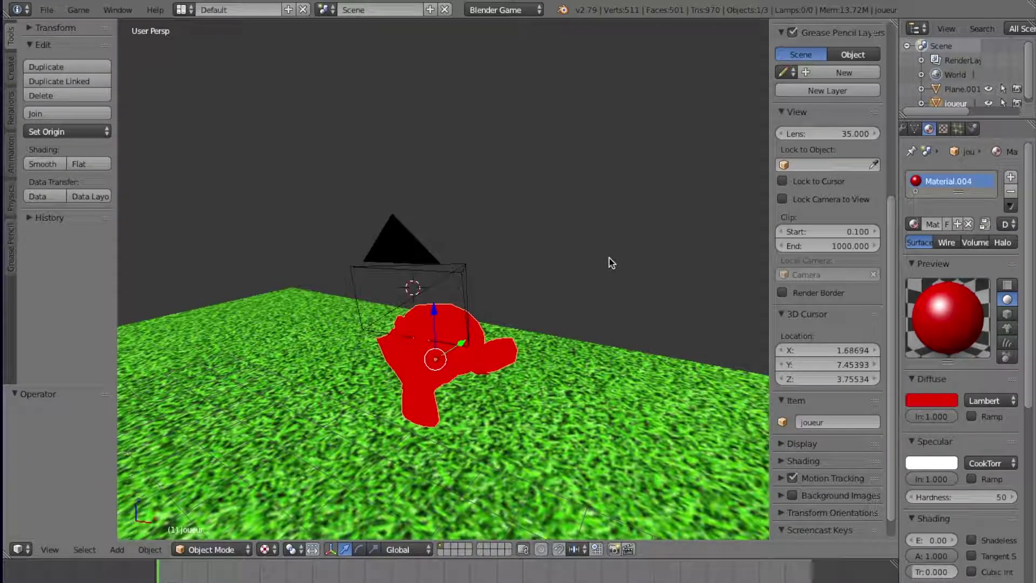
Deselect everything, turn off Background Images, and start the Screencast Keys display in the 3D view
key(a)
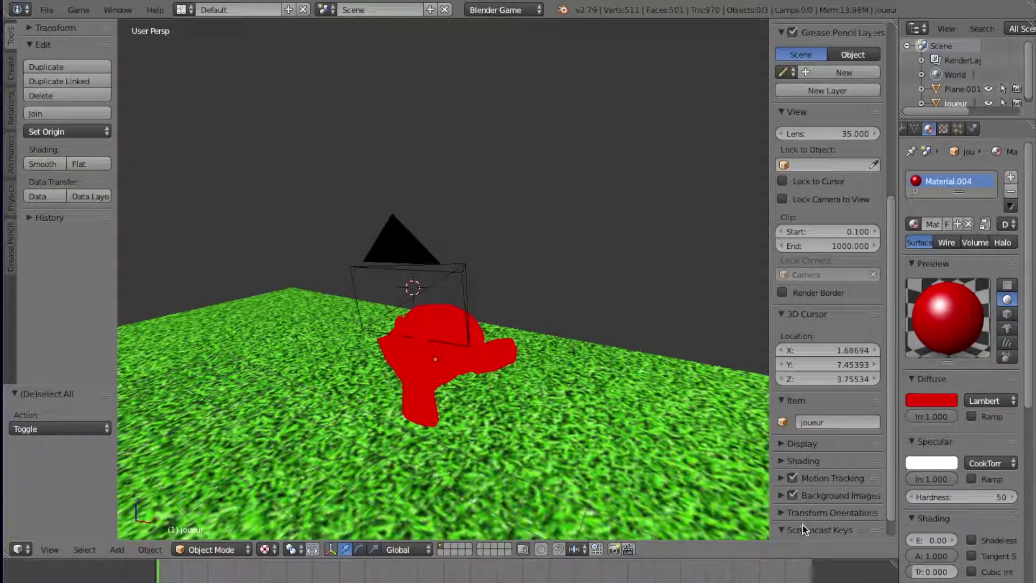
click(792, 496)
scroll(827, 518, down, 2)
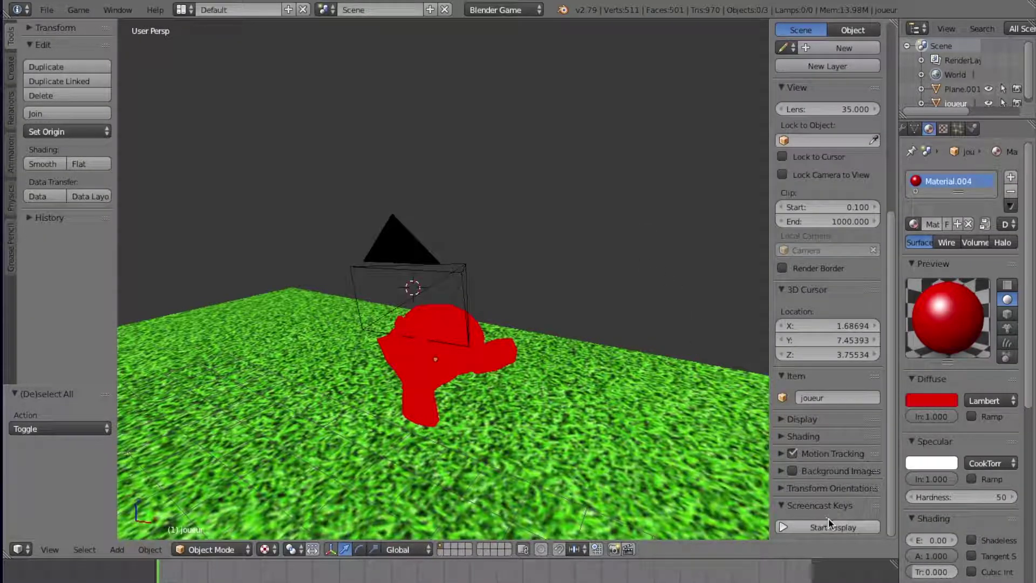
click(833, 527)
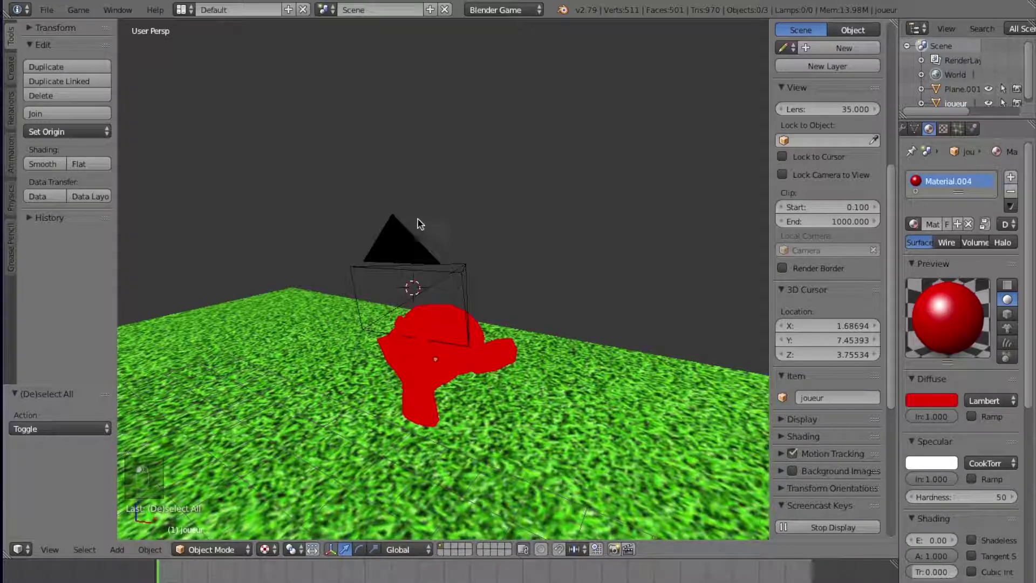
Switch to the Game Logic screen layout and display the 3D view with textured shading
click(182, 10)
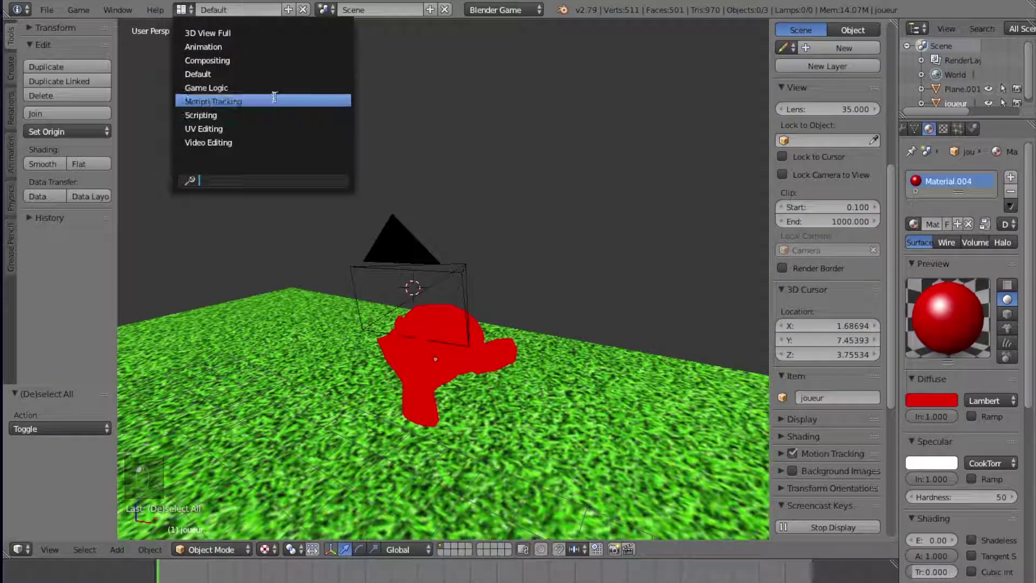
click(273, 89)
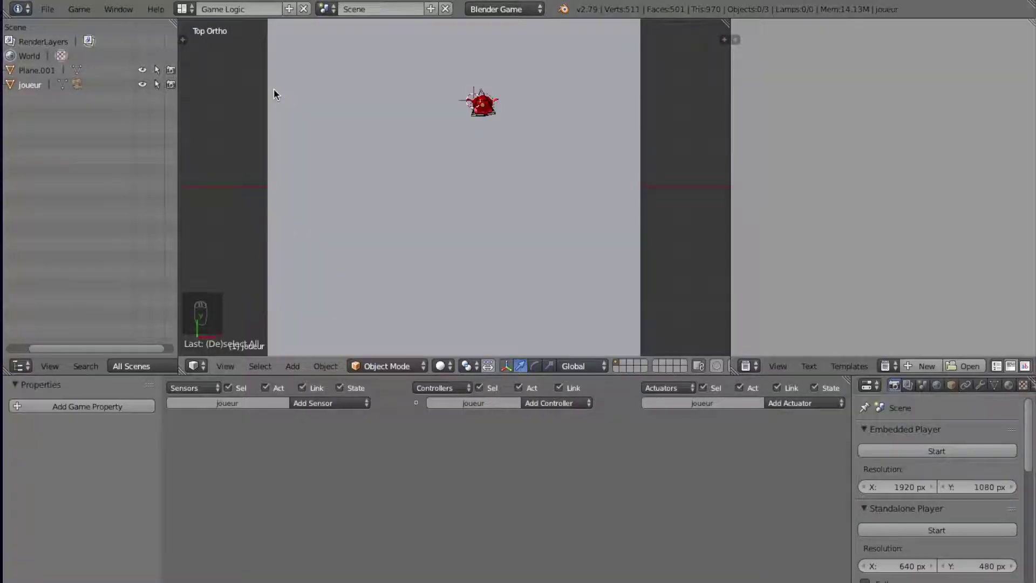
key(KP_2)
key(KP_2)
key(KP_2)
key(KP_2)
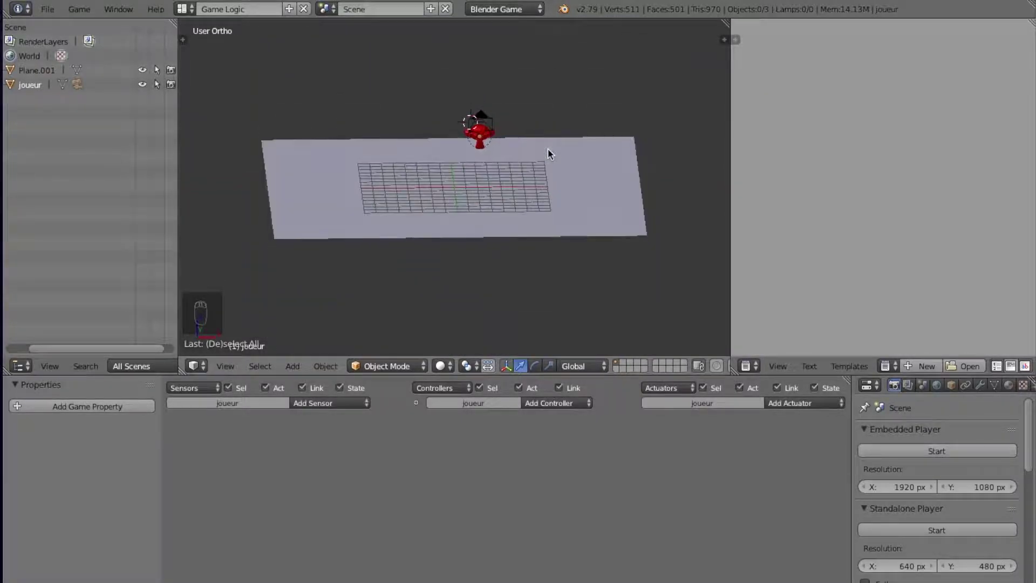
scroll(549, 154, up, 6)
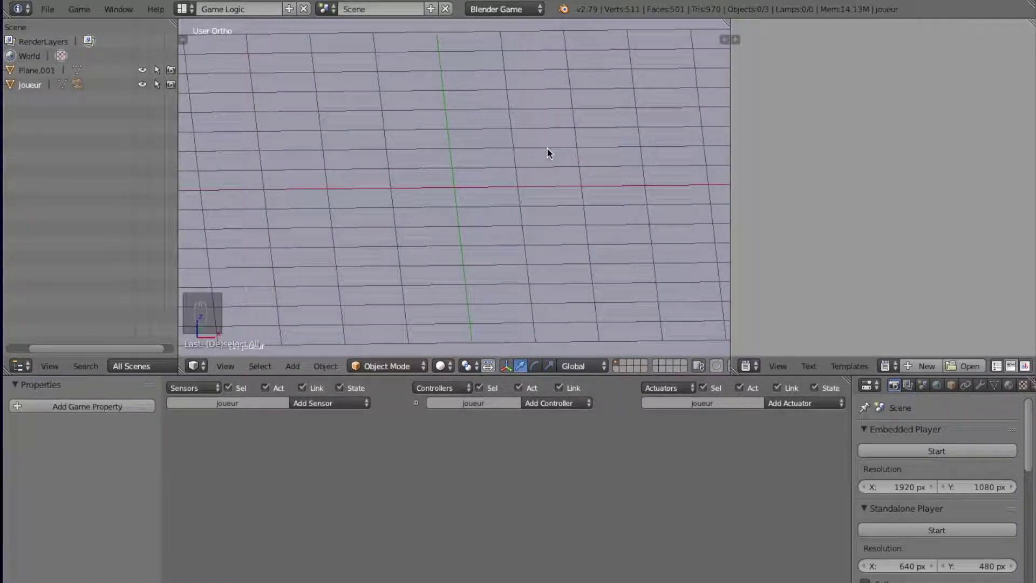
key(KP_2)
key(KP_2)
key(KP_2)
key(KP_2)
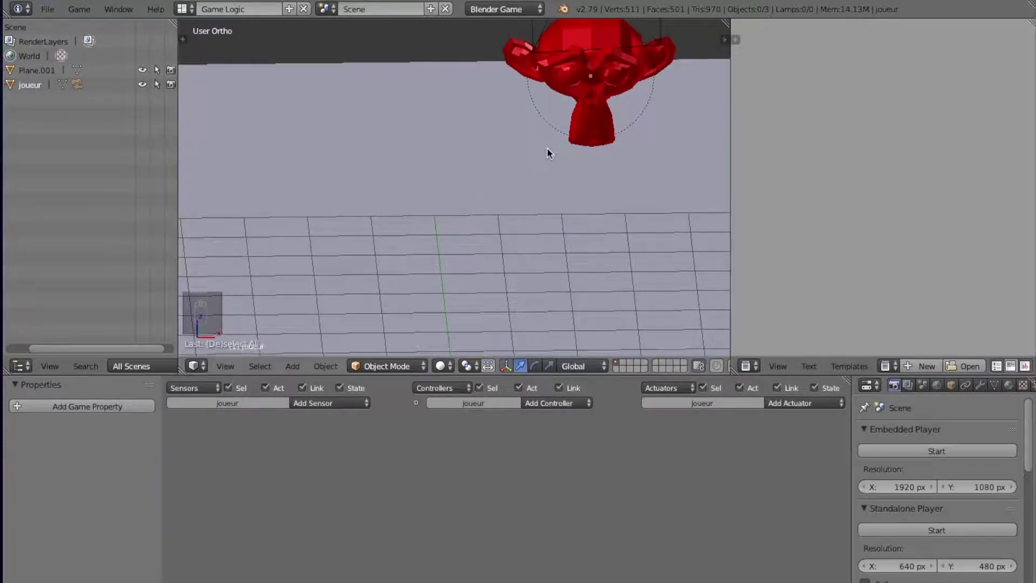
key(ctrl+KP_6)
key(ctrl+KP_6)
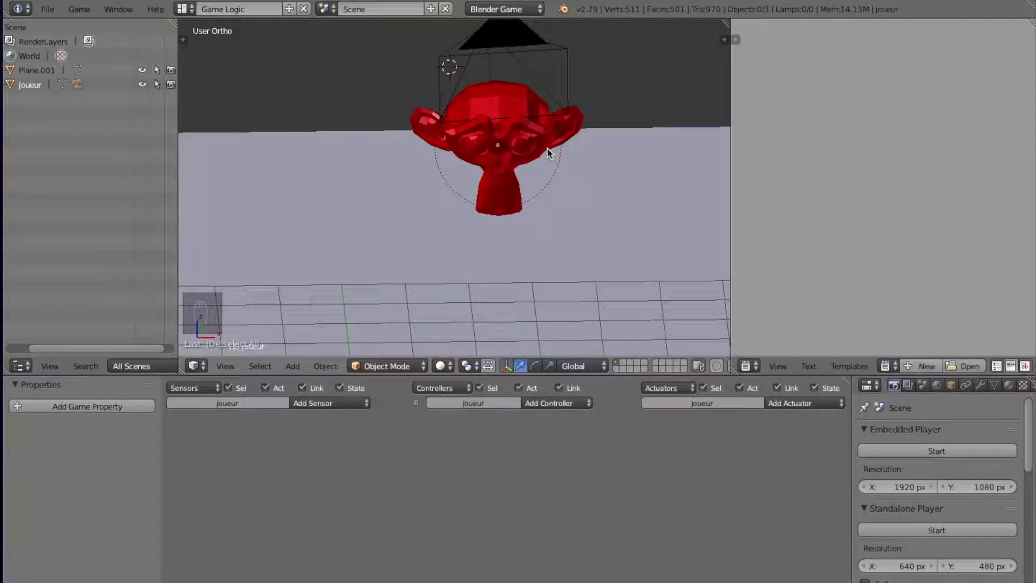
click(452, 366)
click(478, 302)
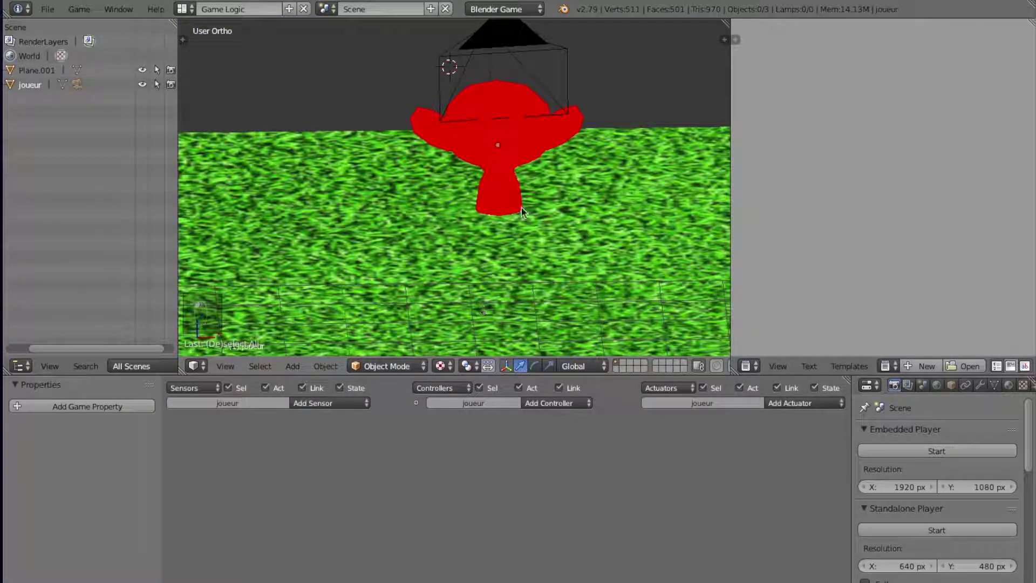
Select the monkey-head player joueur and add a Keyboard sensor to it
scroll(523, 212, down, 5)
key(KP_8)
key(KP_2)
key(KP_6)
key(KP_6)
right_click(550, 208)
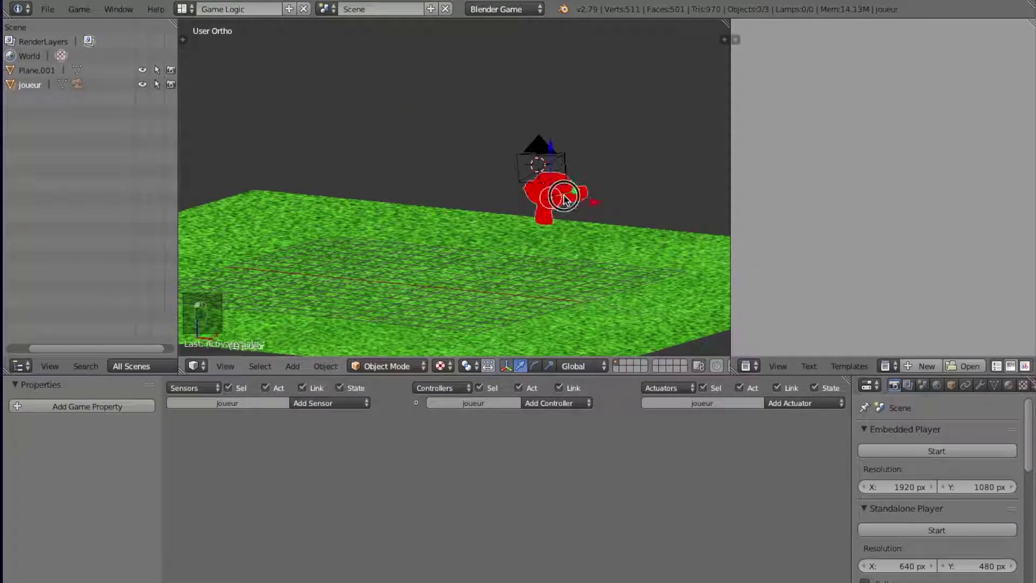
click(349, 406)
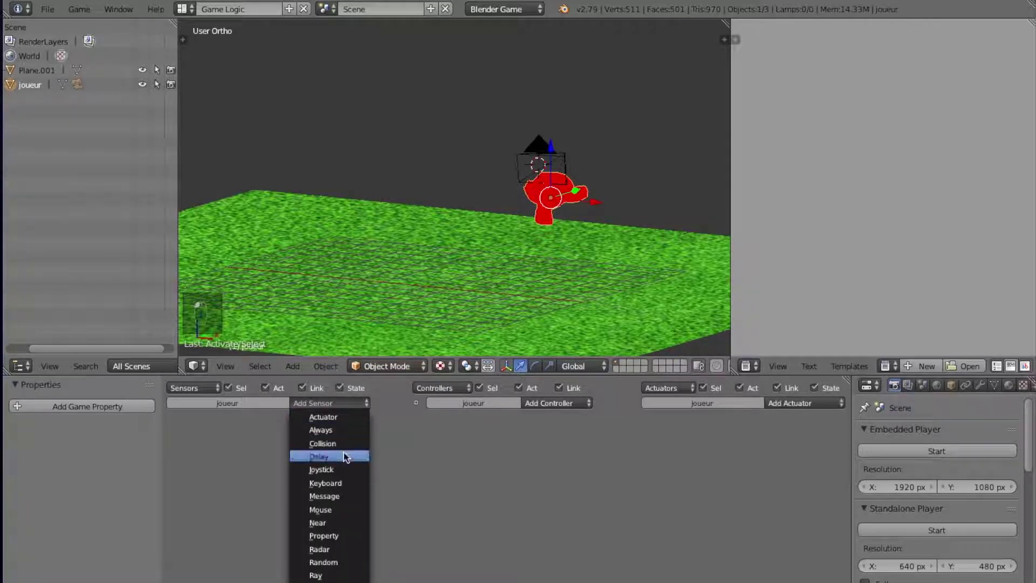
click(336, 483)
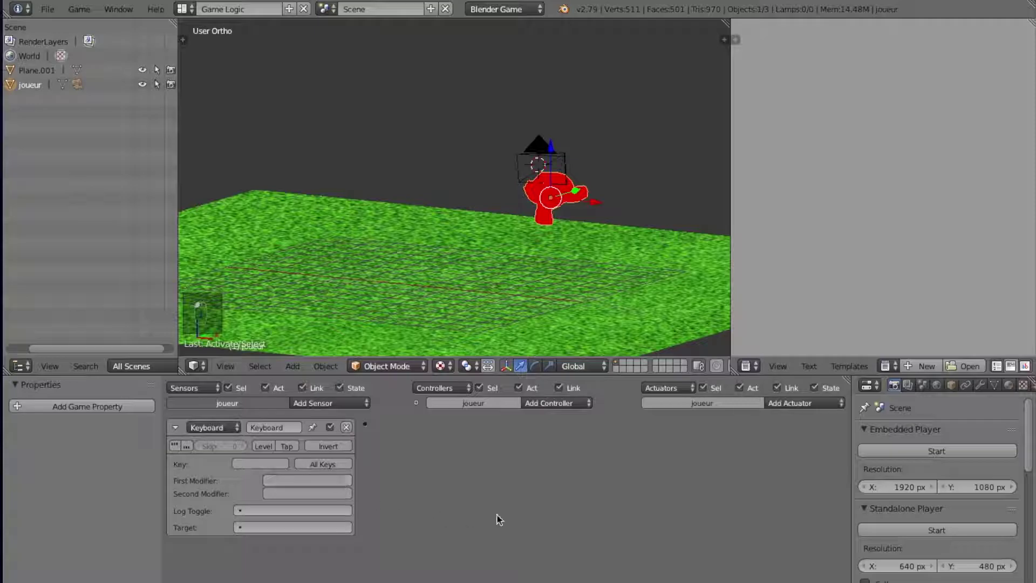
Add a Motion actuator to joueur and link the Keyboard sensor to it through an And controller
click(812, 405)
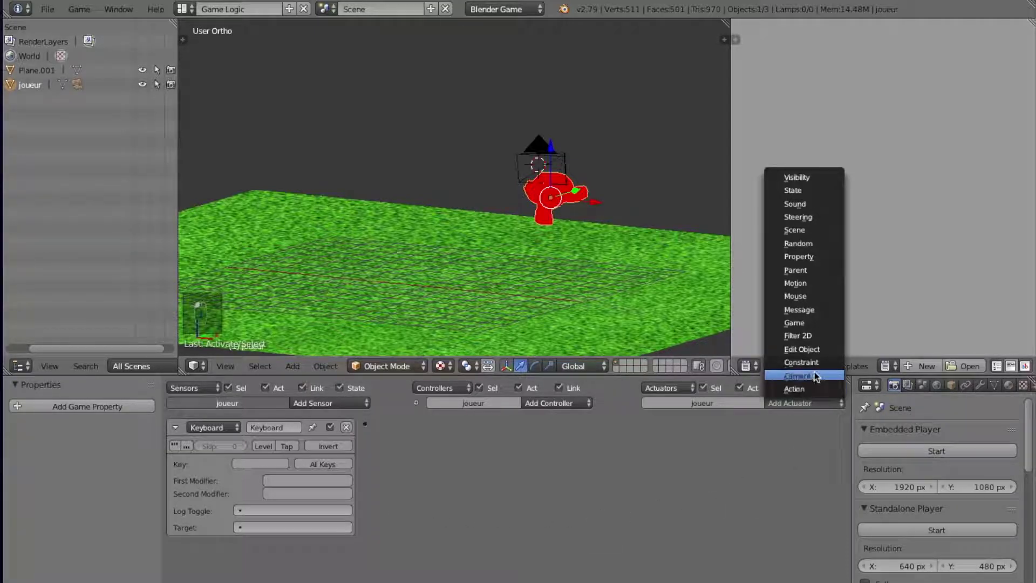
click(836, 283)
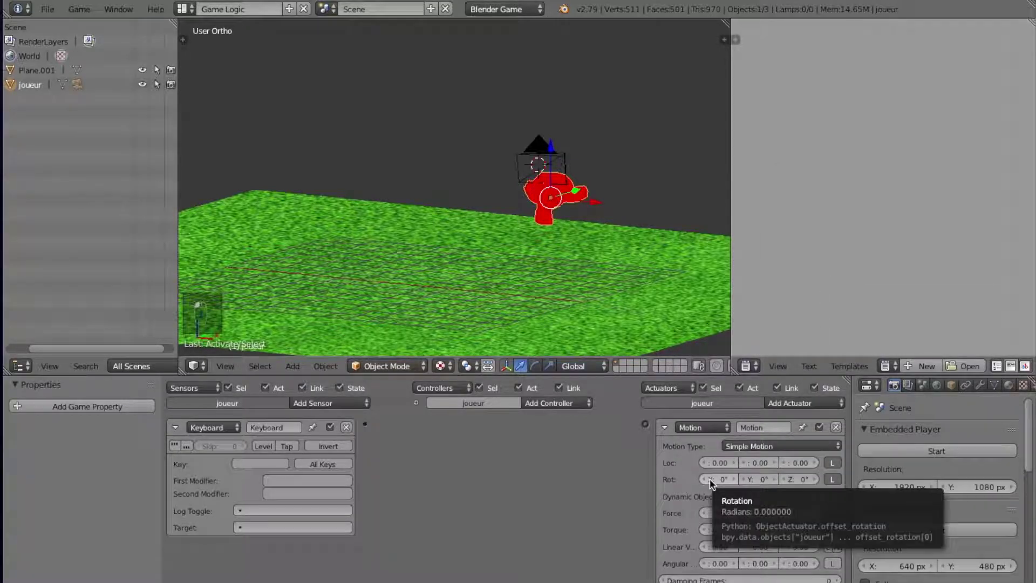
drag(366, 424, 651, 434)
drag(646, 428, 645, 425)
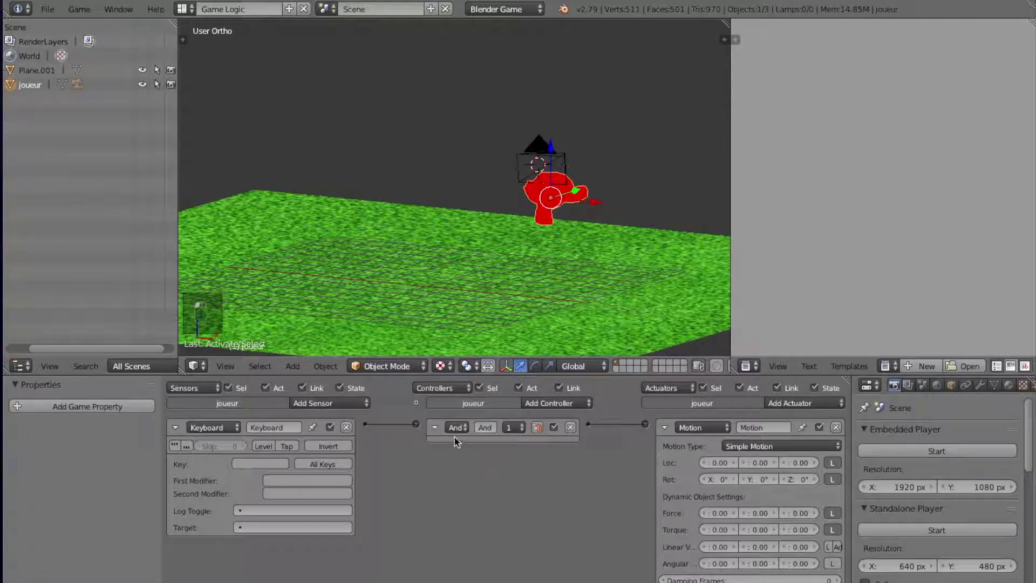
click(433, 427)
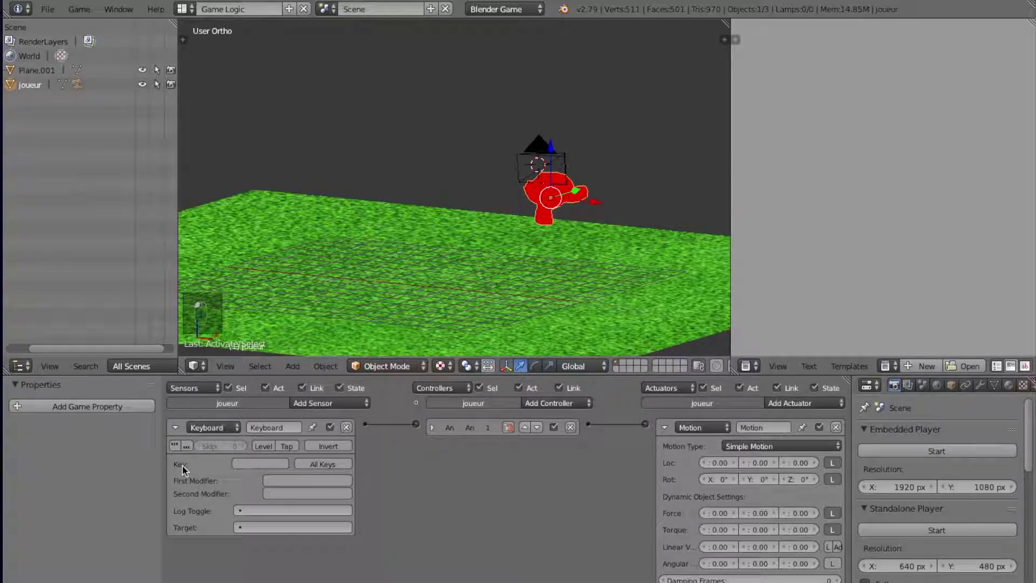
Assign the W key to joueur's Keyboard sensor and collapse the sensor
click(244, 464)
key(w)
click(174, 428)
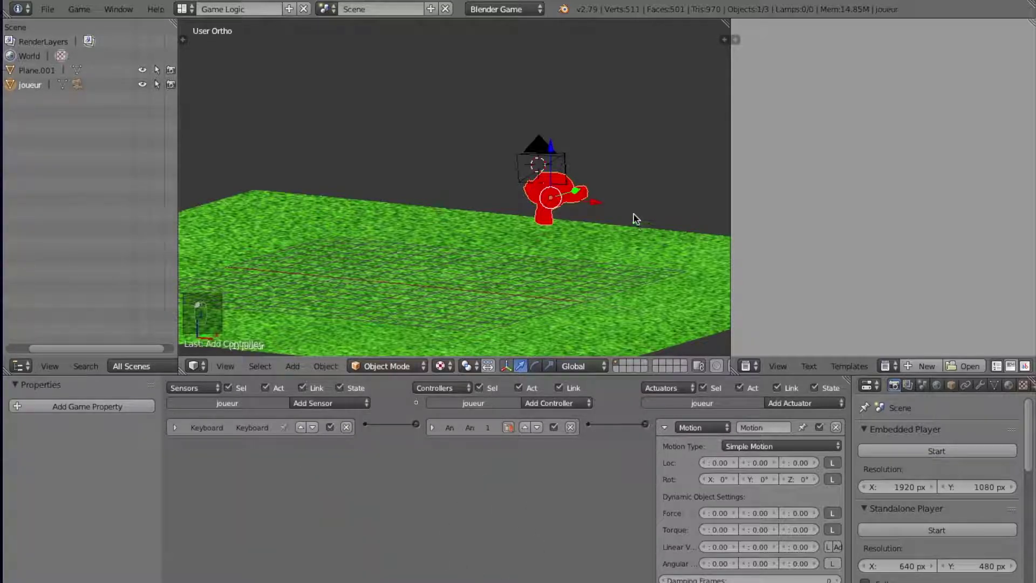
middle_drag(634, 214, 653, 217)
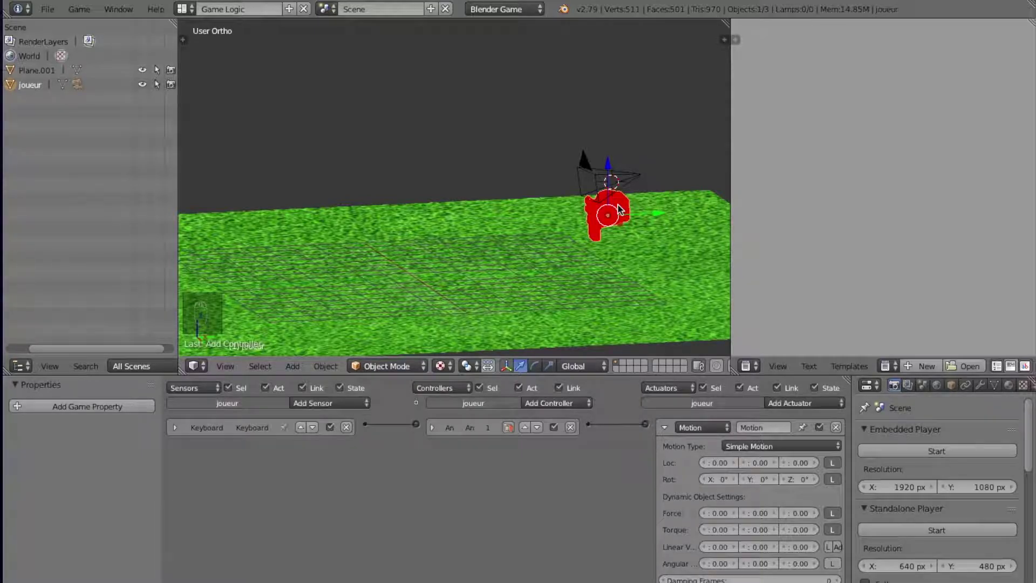
key(r)
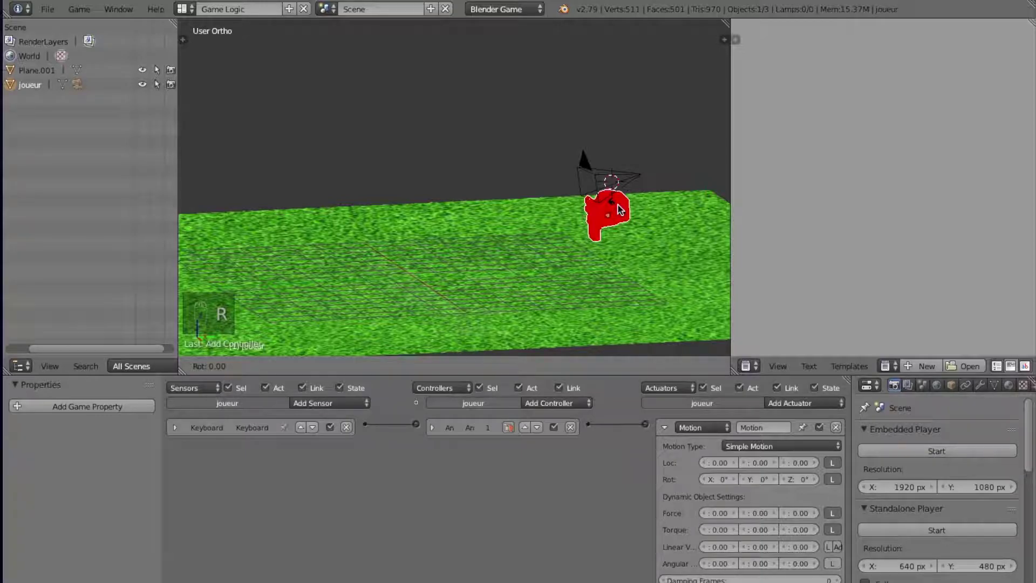
click(620, 210)
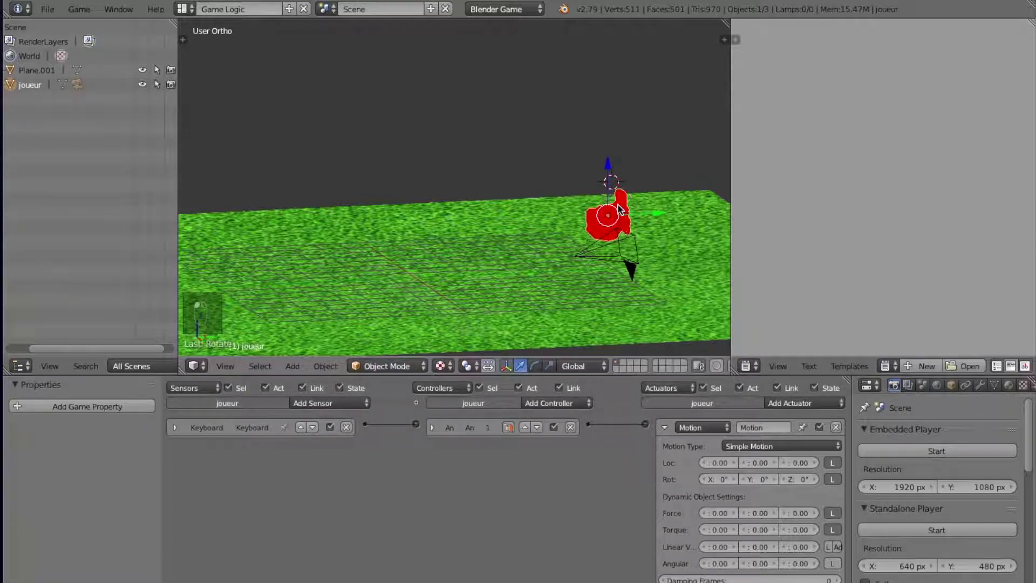
key(super+z)
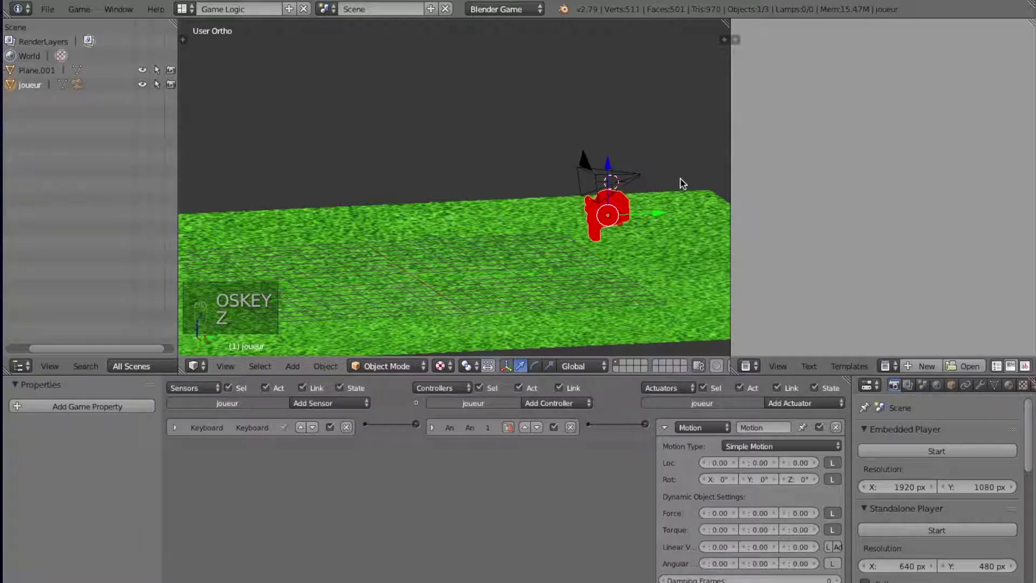
Rotate joueur 180° about the global Z axis and move it along negative Y to the opposite end of the grass plane
key(r)
key(z)
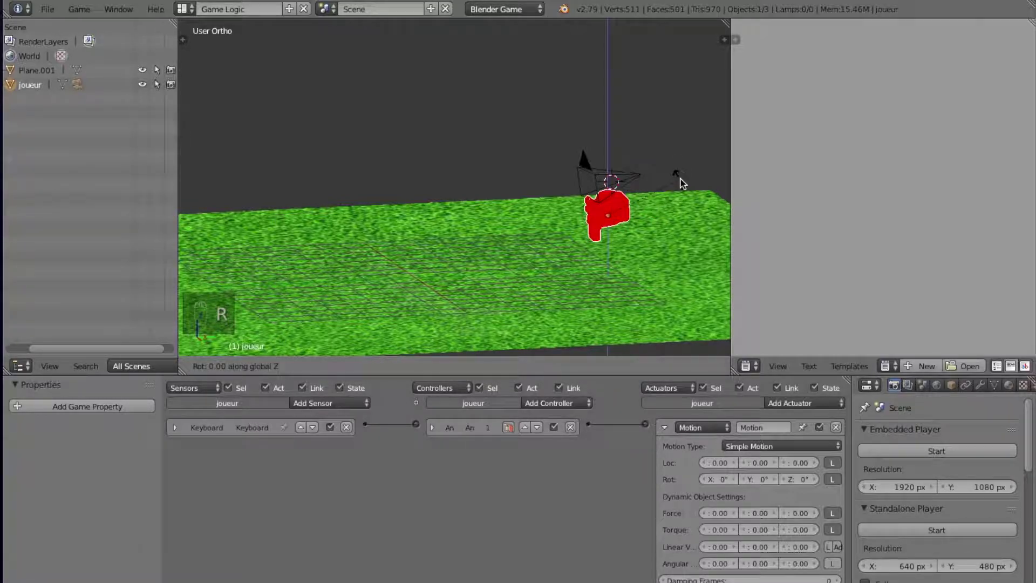
text(180)
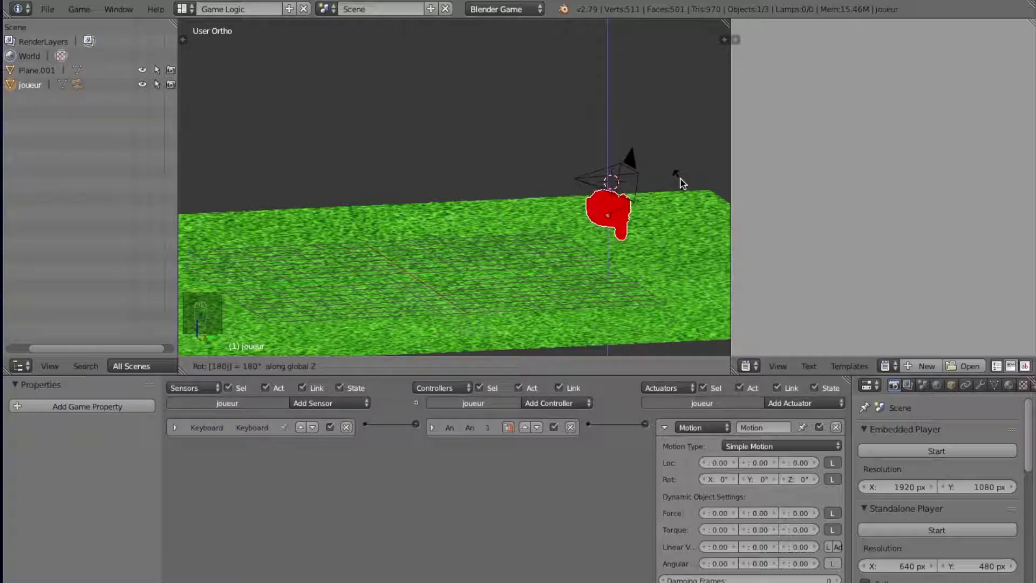
click(680, 180)
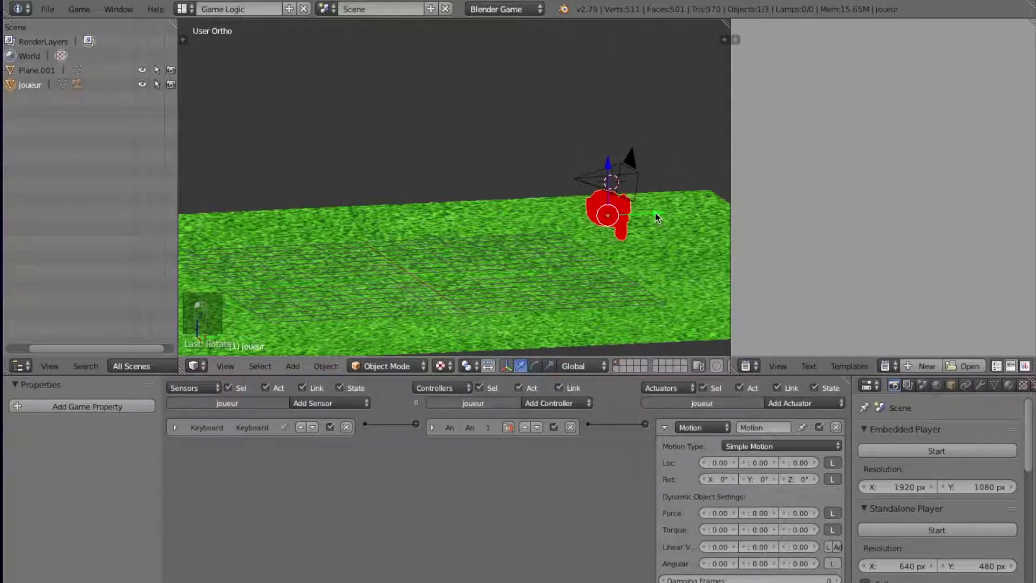
key(g)
key(y)
click(233, 244)
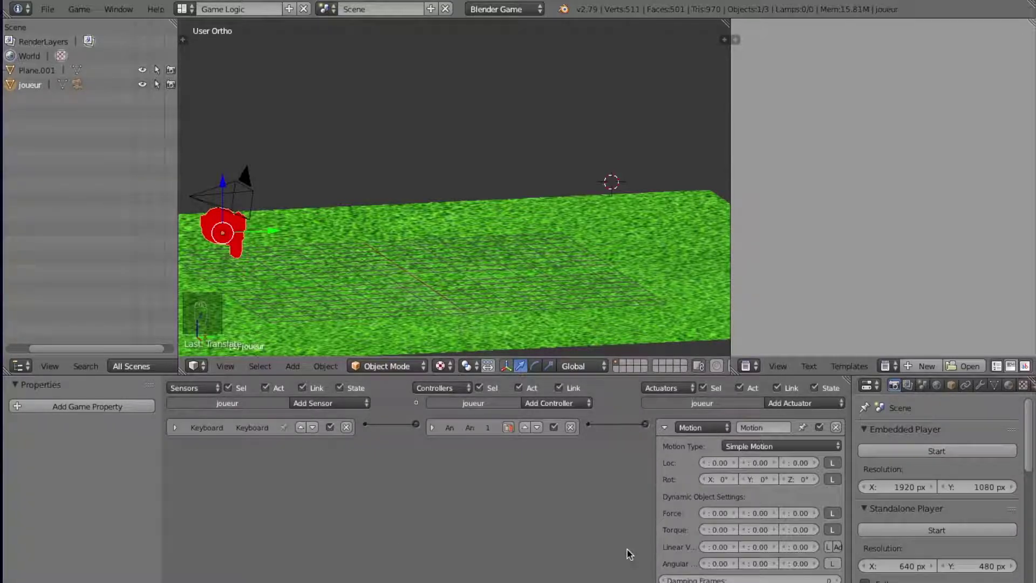
Set the Motion actuator's Y location to 0.20 and collapse the actuator
middle_drag(290, 231, 345, 265)
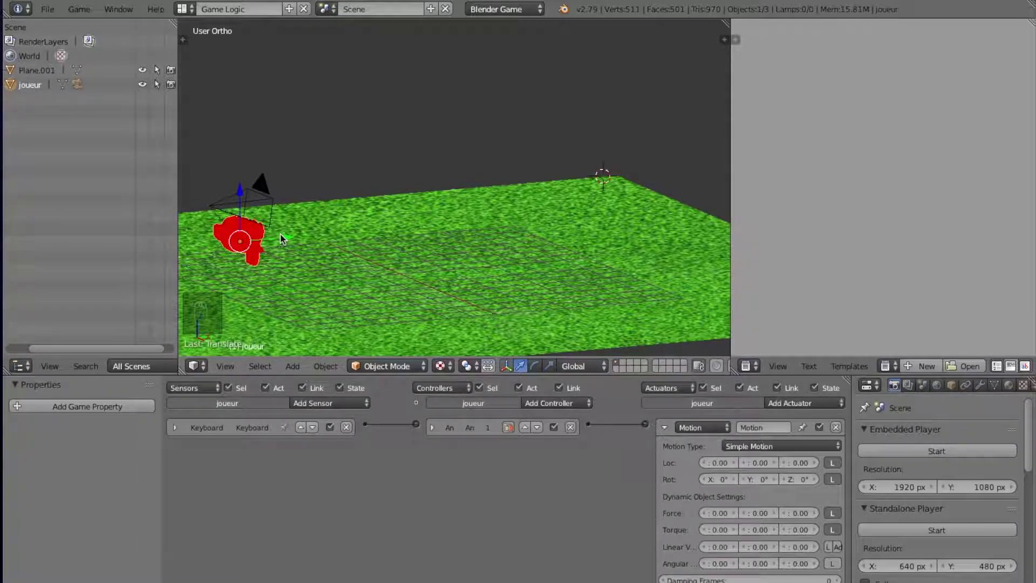
middle_drag(233, 329, 246, 325)
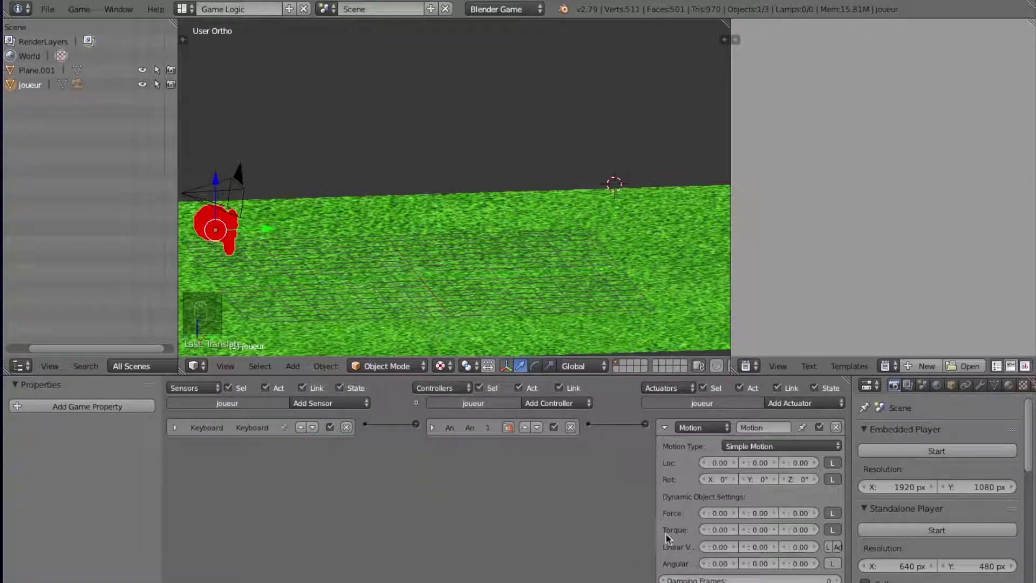
click(773, 463)
click(665, 427)
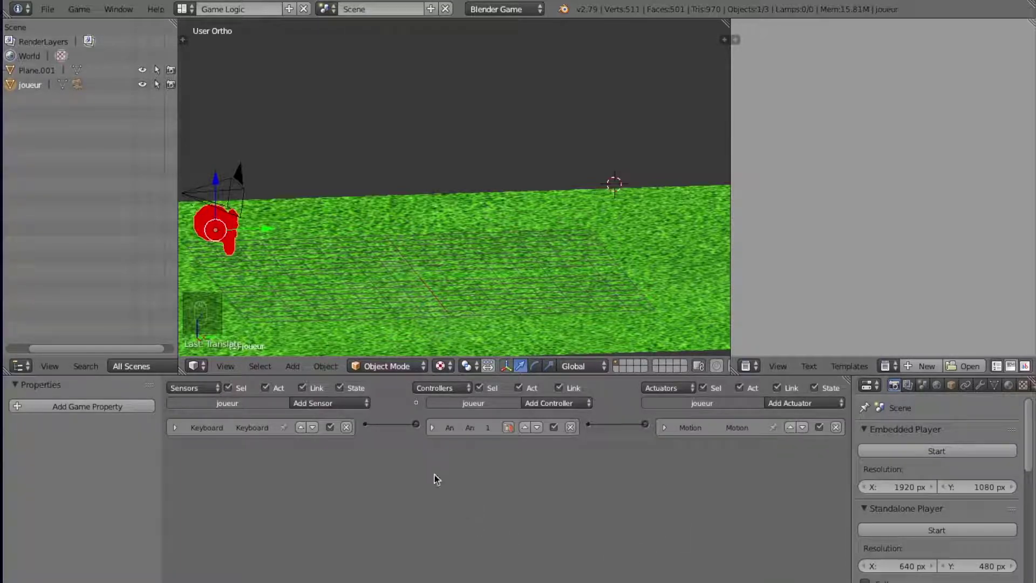
click(320, 405)
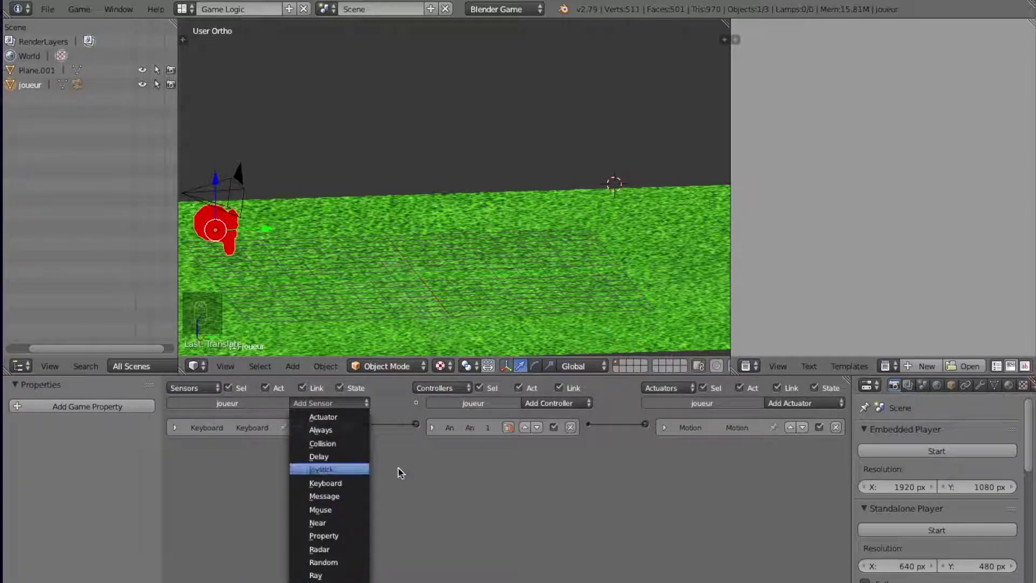
click(665, 427)
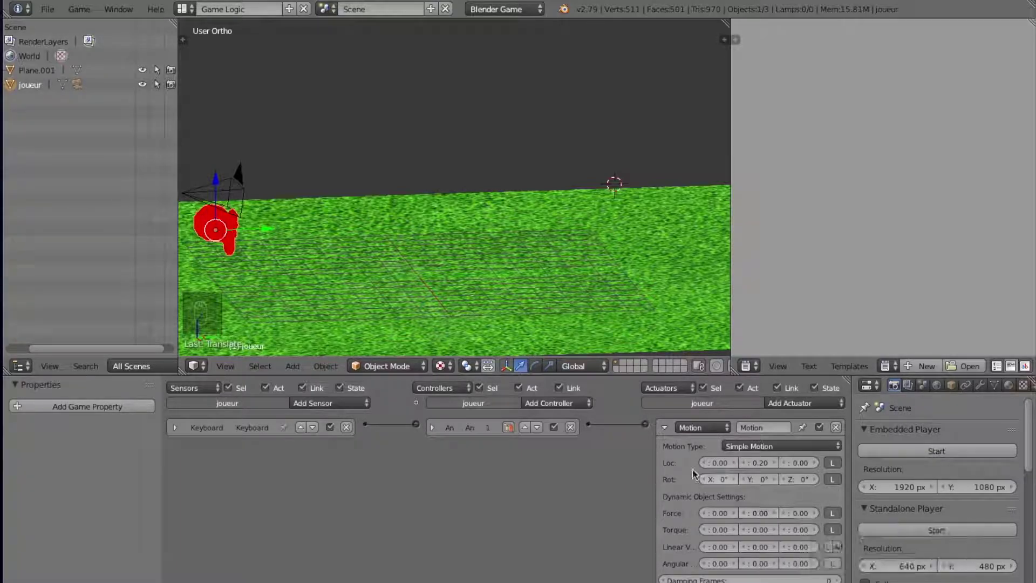
click(665, 428)
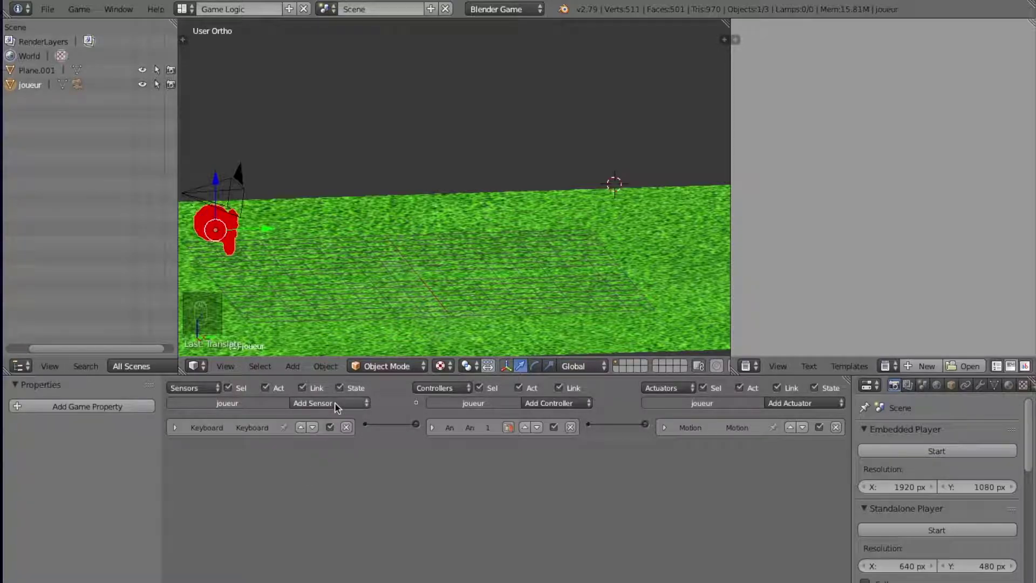
Add a second Keyboard sensor to joueur, assign it the S key, and collapse it
click(335, 406)
click(290, 482)
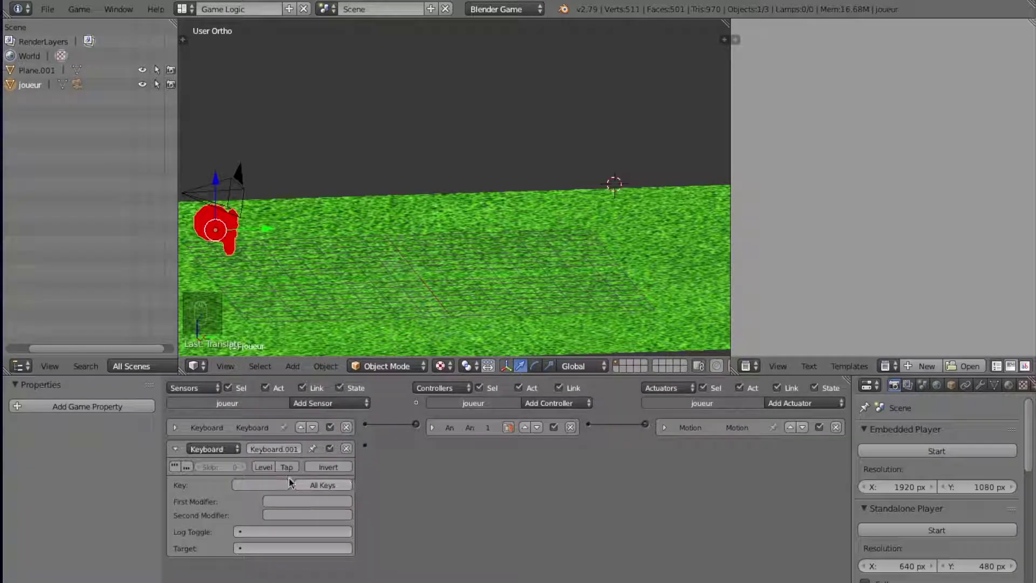
key(s)
click(175, 448)
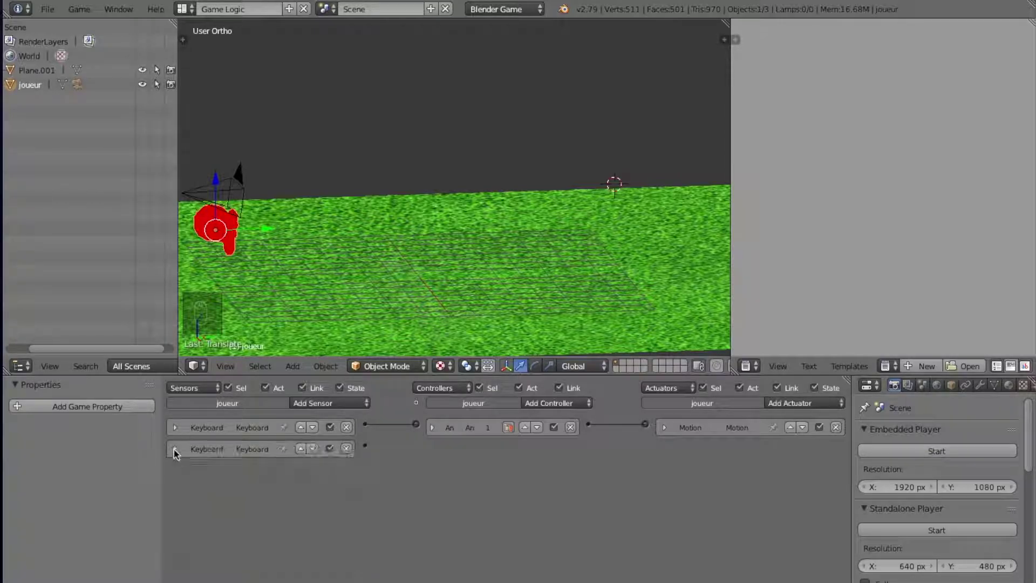
Add a second Motion actuator to joueur with a Y location of -0.20
click(794, 414)
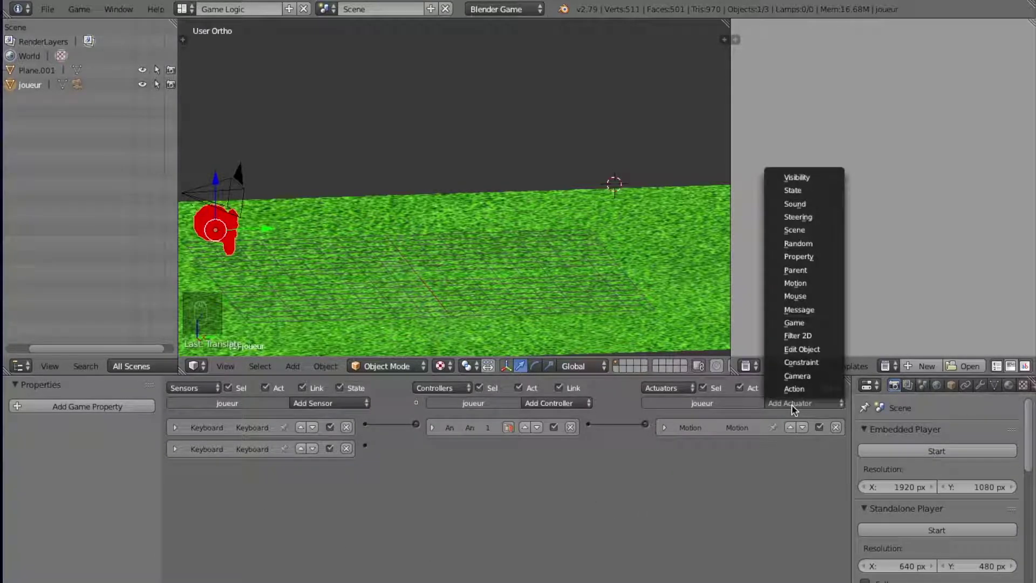
click(812, 284)
click(743, 484)
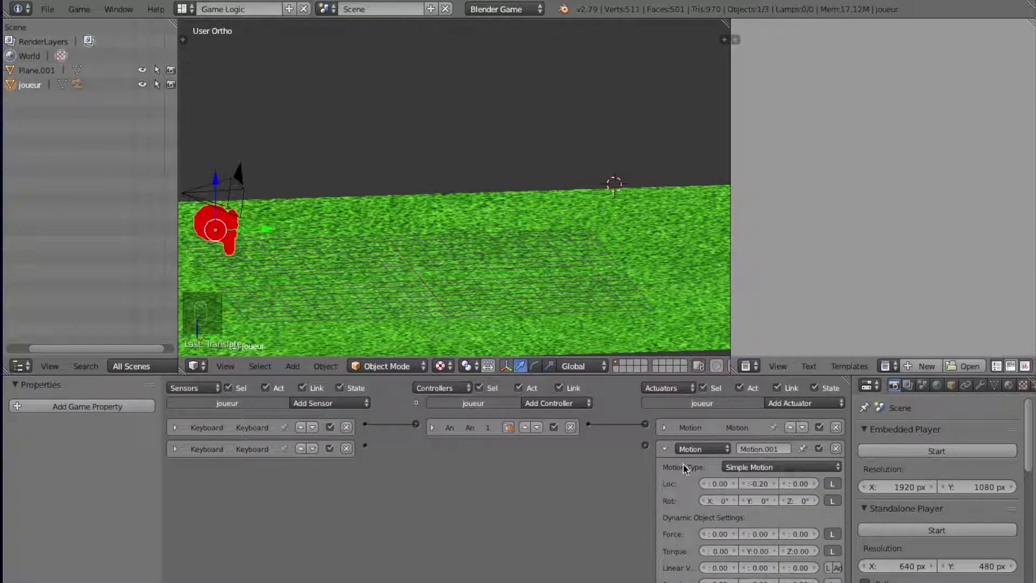
click(666, 450)
Link the second Keyboard sensor to the second Motion actuator through a new And controller, and expand that actuator's settings
drag(365, 446, 640, 451)
drag(365, 446, 646, 448)
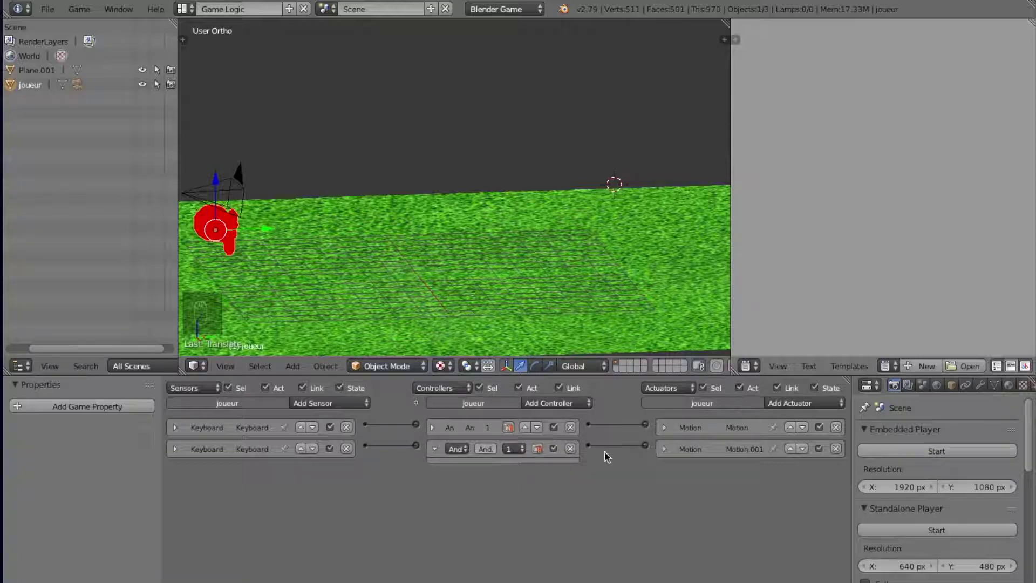
click(665, 450)
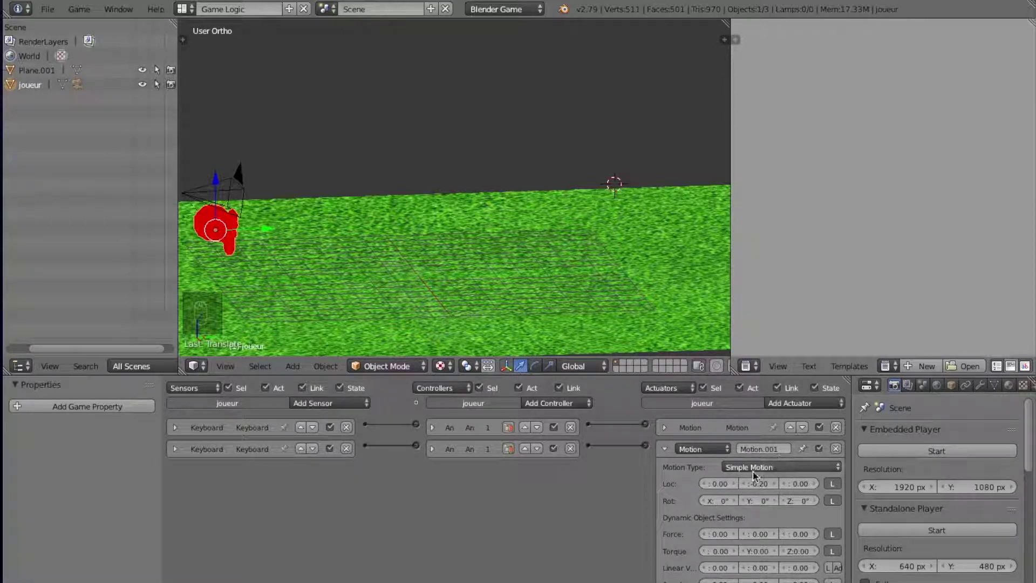
Collapse joueur's second Motion actuator and widen the logic editor so all the bricks fit
scroll(768, 496, up, 4)
scroll(768, 496, right, 5)
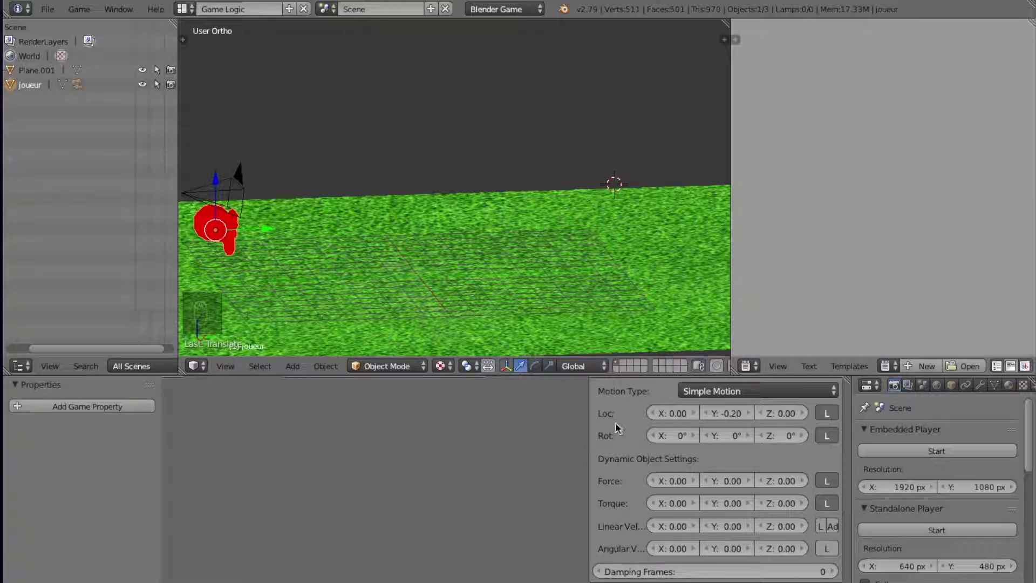
scroll(528, 456, down, 5)
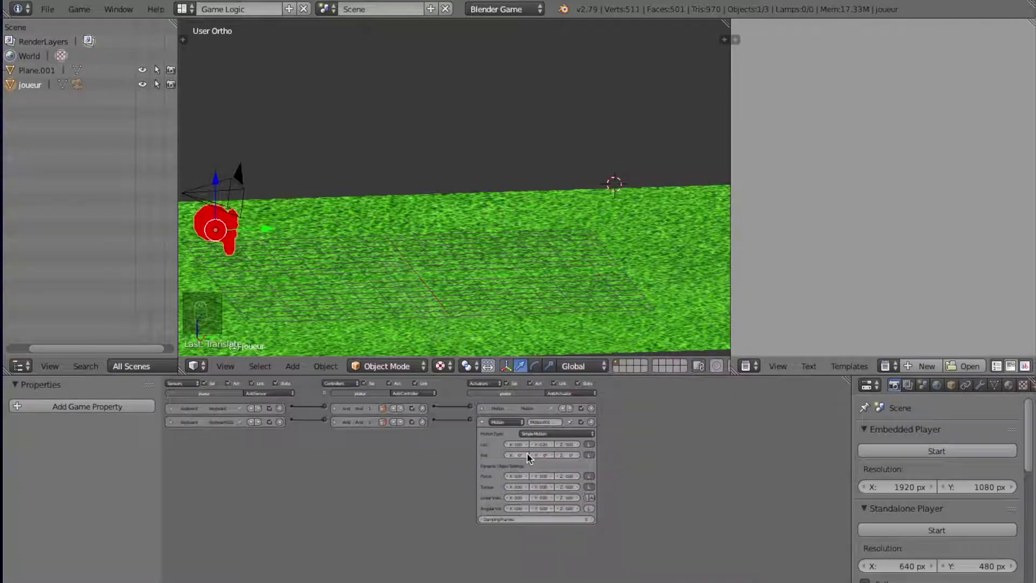
scroll(289, 427, up, 2)
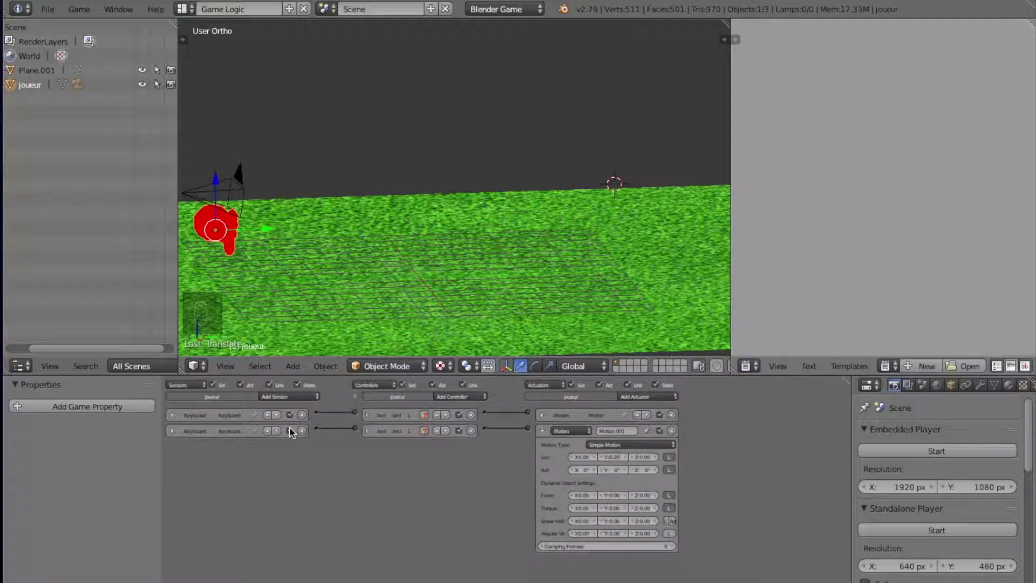
scroll(290, 431, up, 2)
click(628, 443)
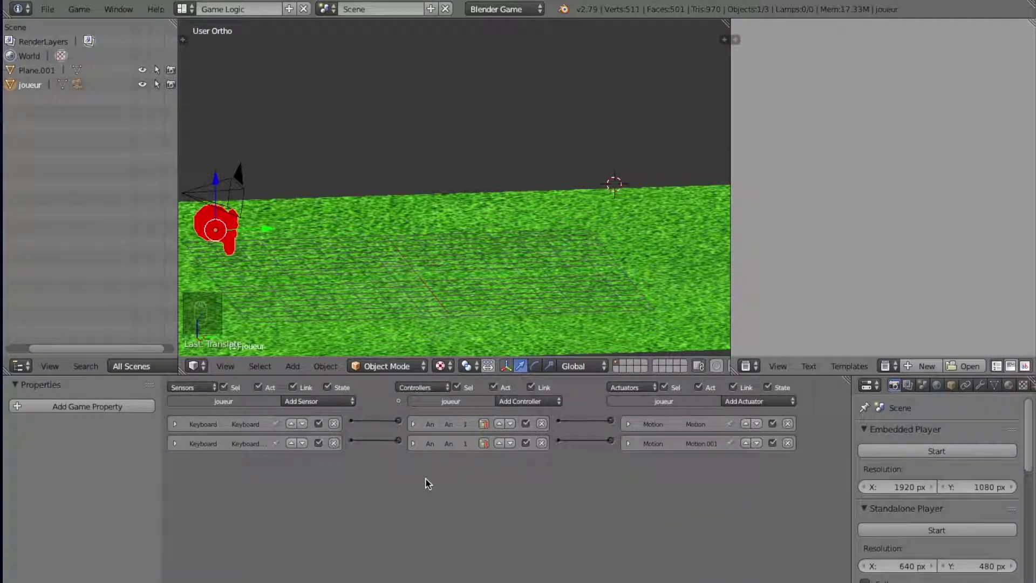
scroll(429, 484, up, 1)
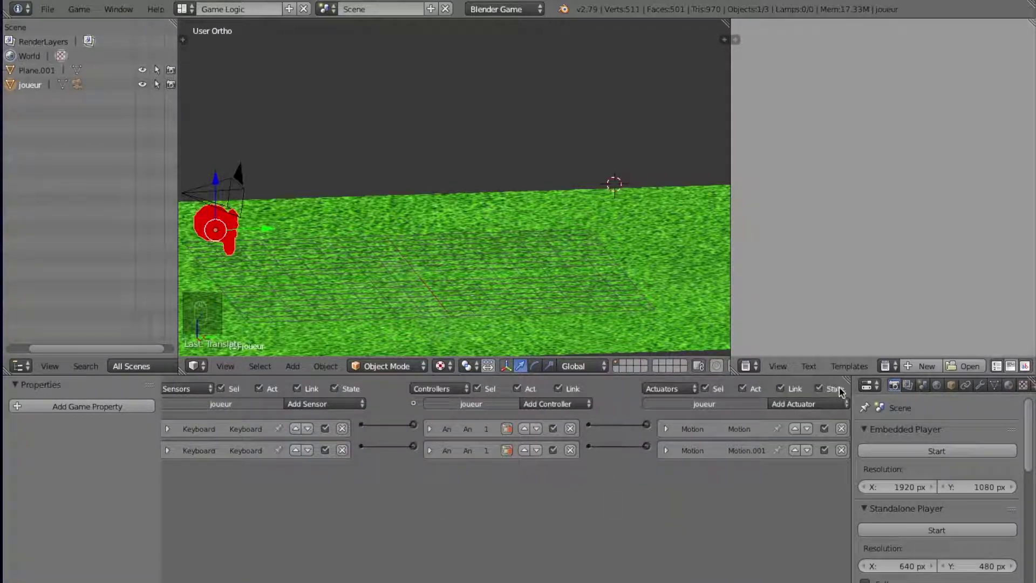
drag(849, 381, 892, 383)
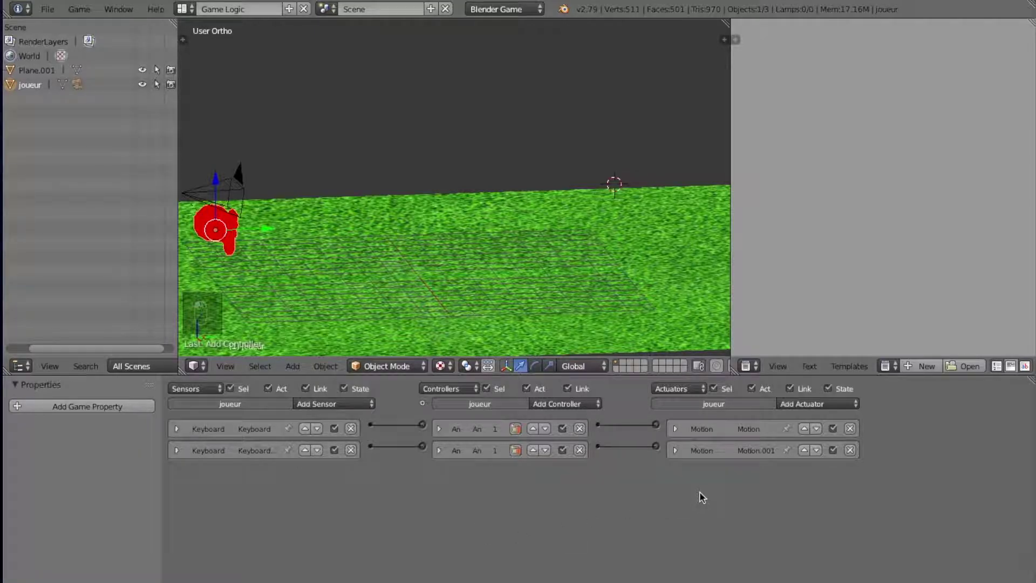
Add a third Keyboard sensor to joueur, assign it a key, and collapse the sensor
key(KP_Add)
scroll(700, 497, up, 2)
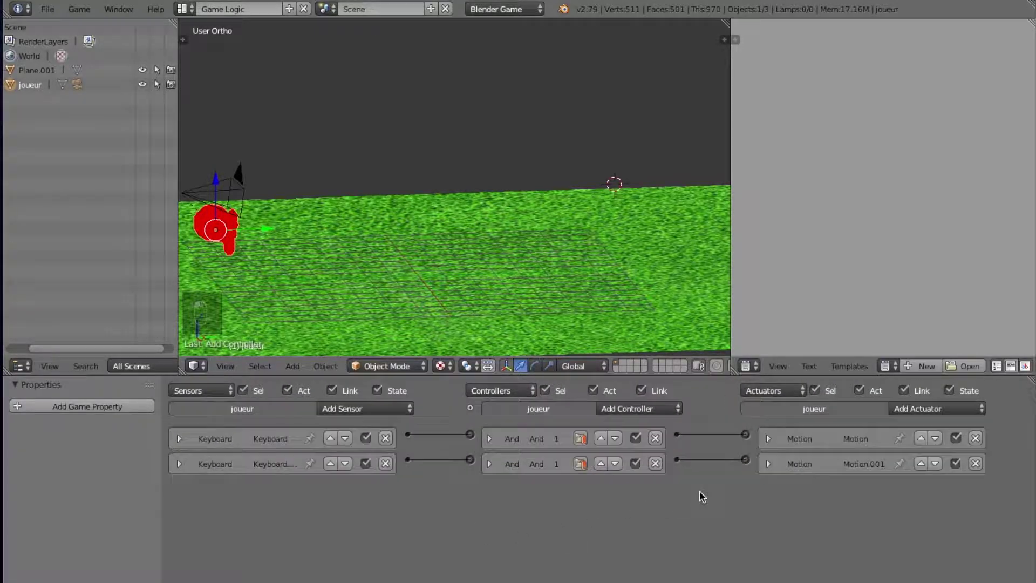
scroll(700, 497, down, 3)
scroll(702, 496, up, 2)
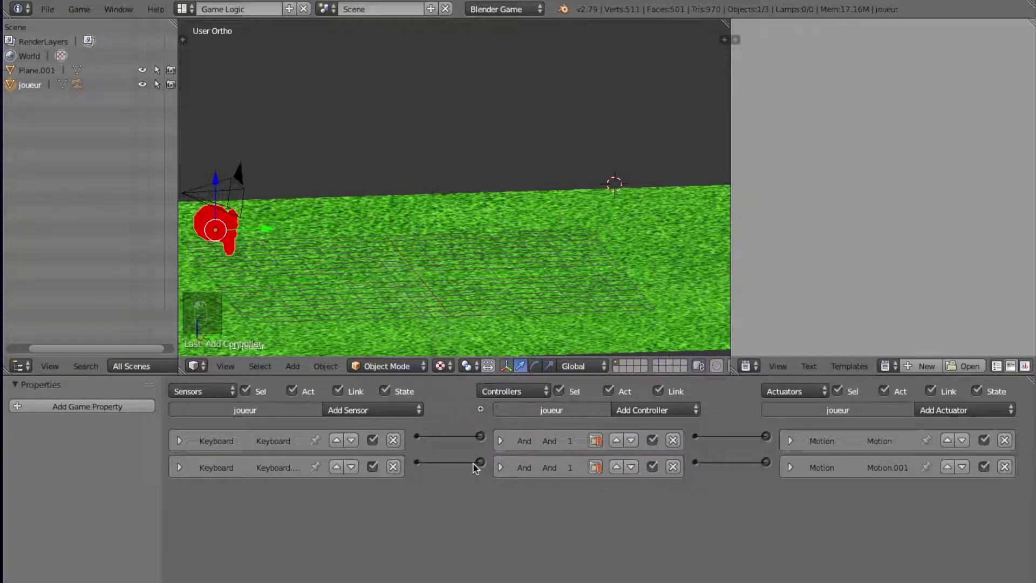
click(365, 411)
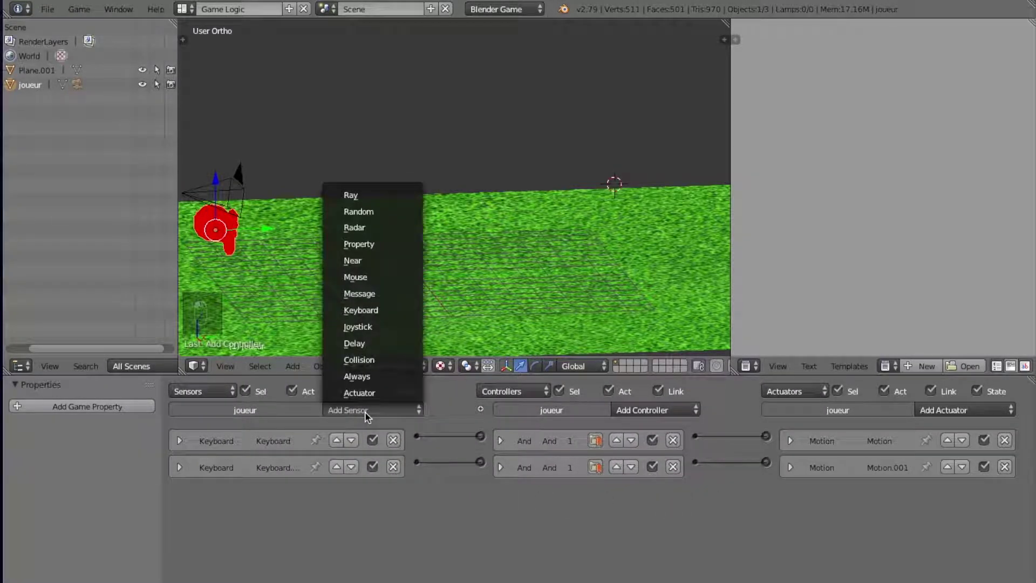
click(402, 312)
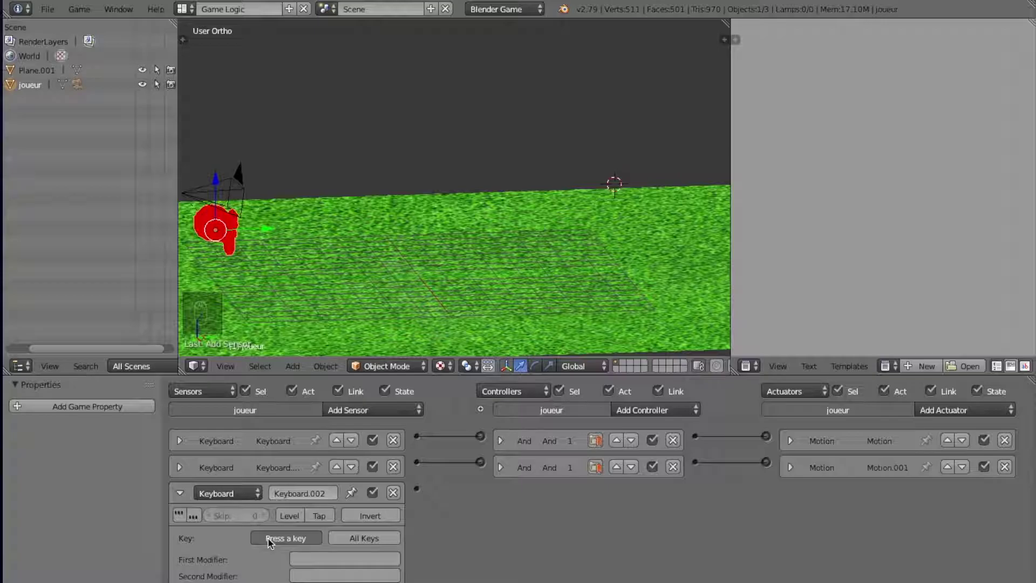
click(268, 539)
click(180, 493)
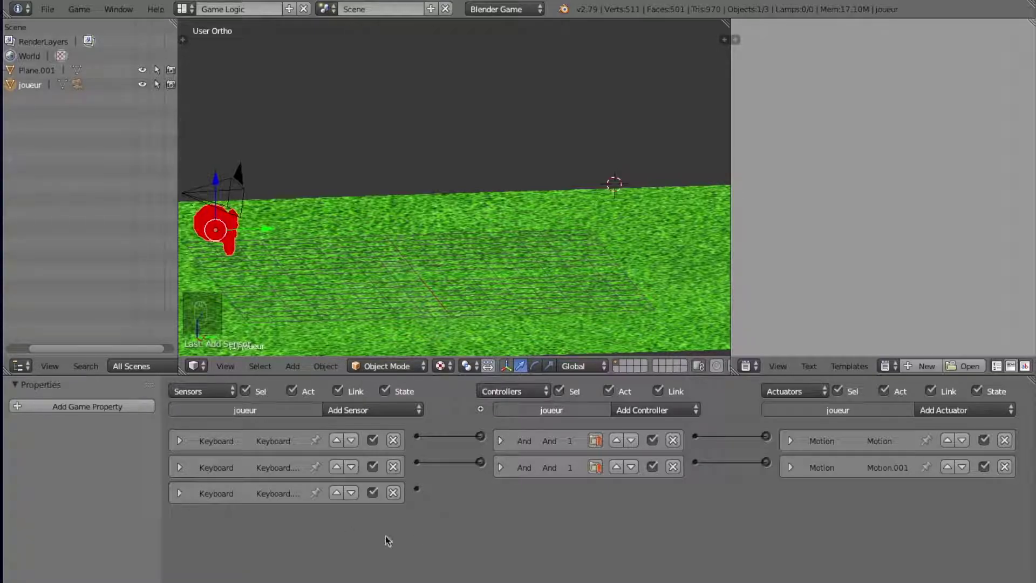
Add a third Motion actuator to joueur with a Z rotation of -0.5°
click(987, 412)
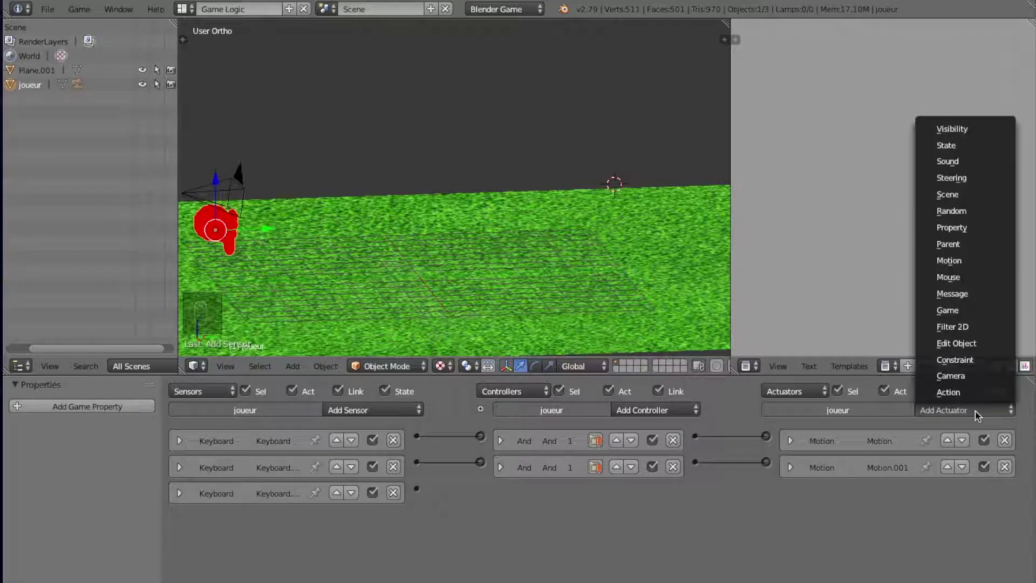
click(981, 261)
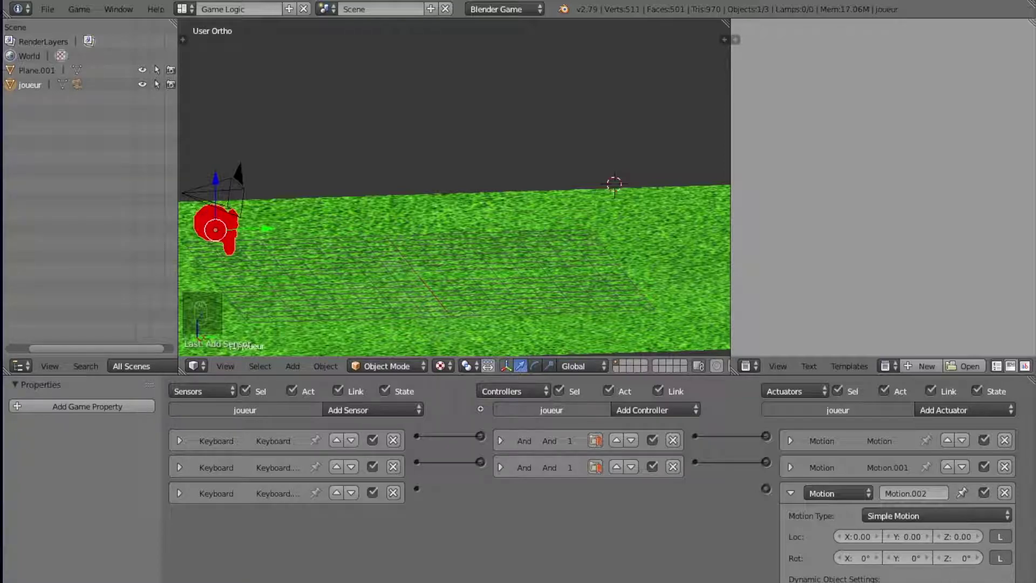
click(938, 559)
click(939, 559)
click(939, 559)
click(939, 559)
click(939, 560)
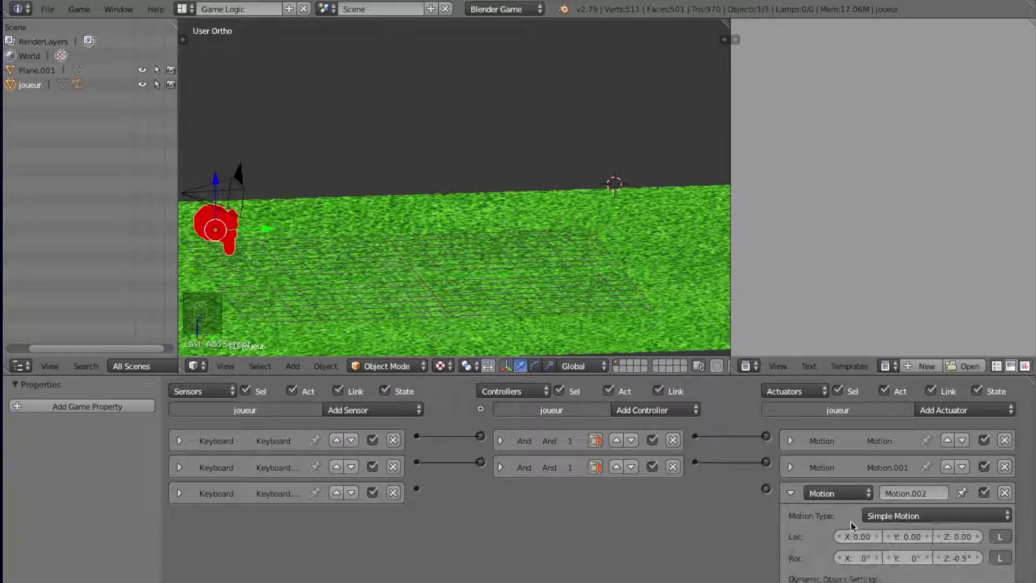
Link the third Keyboard sensor to the third Motion actuator through a new And controller, with actuator and controller collapsed
click(791, 493)
drag(415, 489, 766, 489)
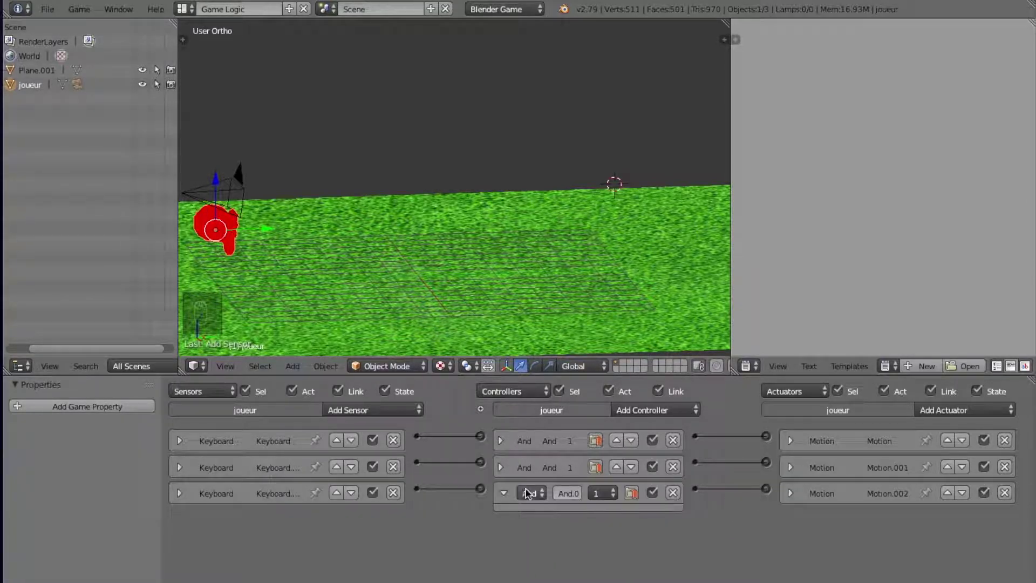
click(503, 493)
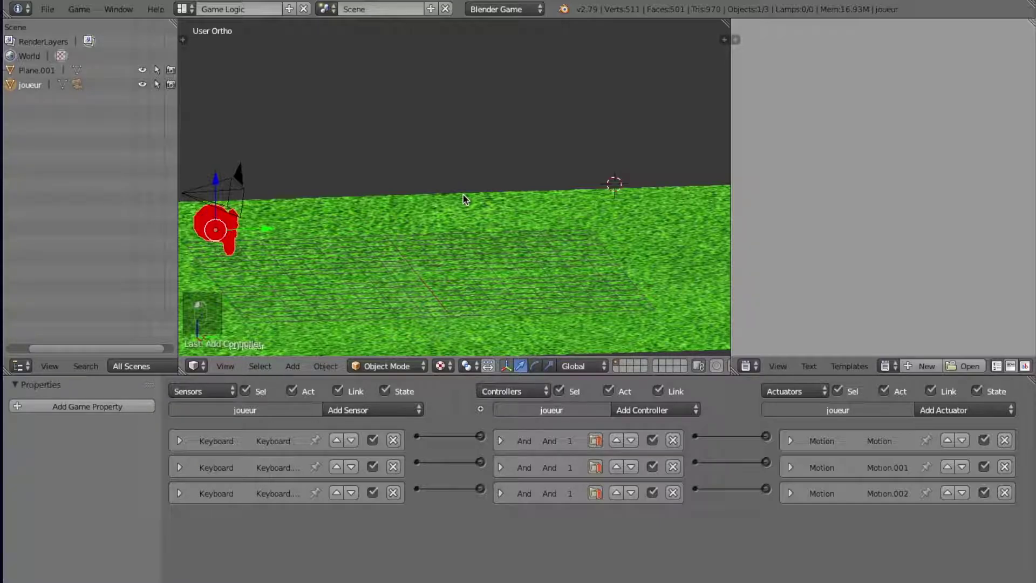
Run the game from the camera view to test turning and moving the player, and stop it
key(KP_0)
key(p)
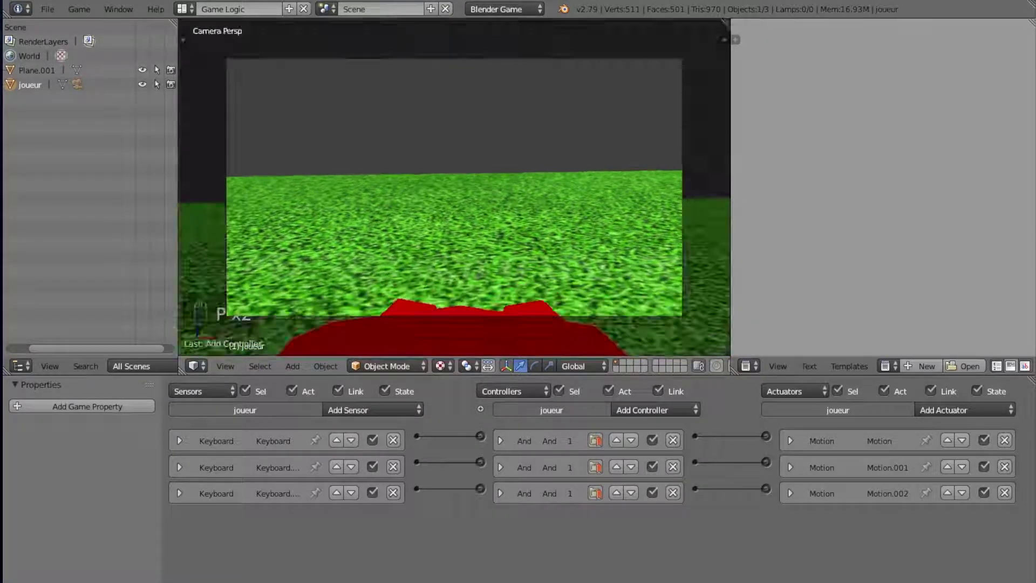
key(Right)
key(Escape)
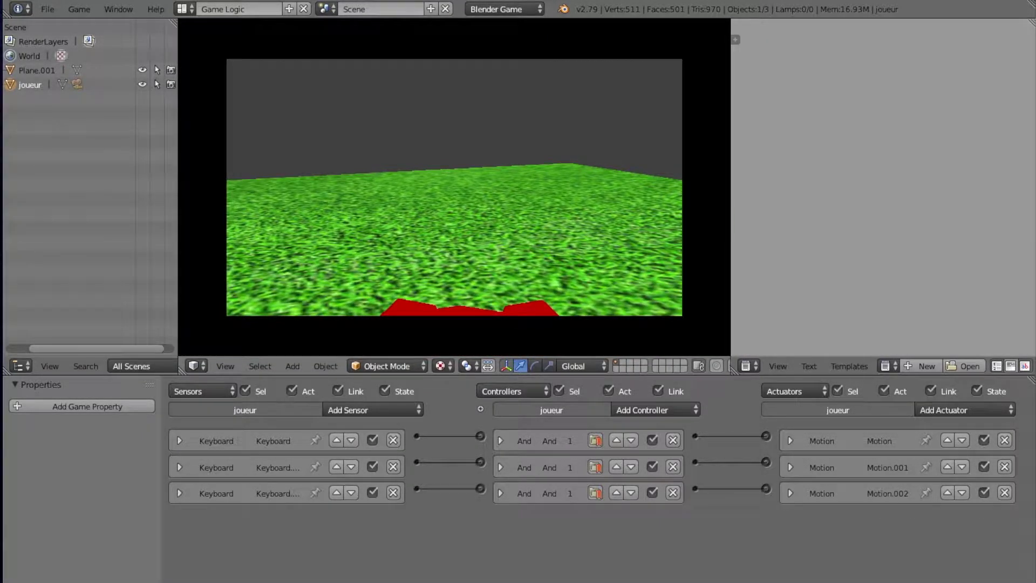
key(Up)
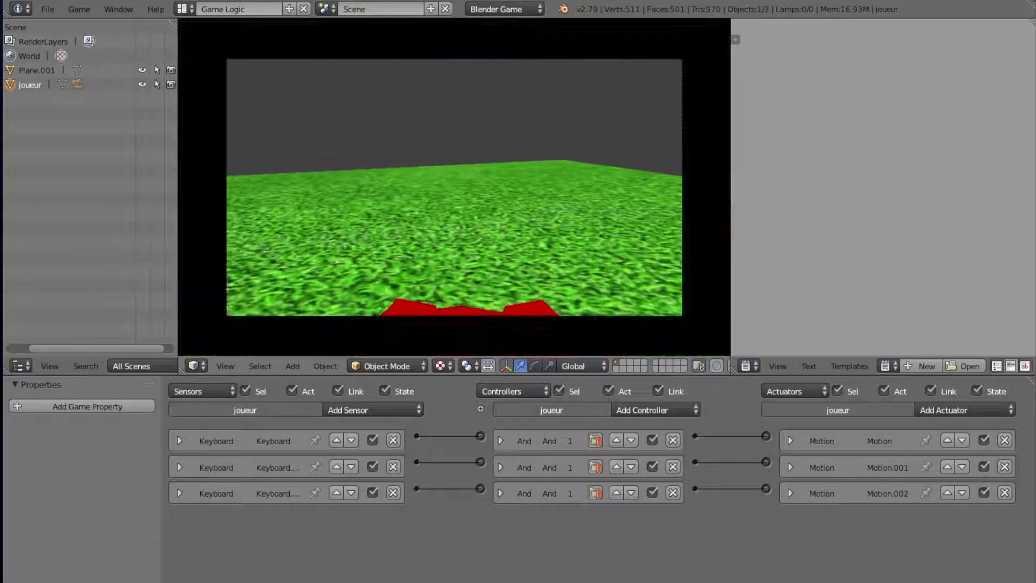
key(Escape)
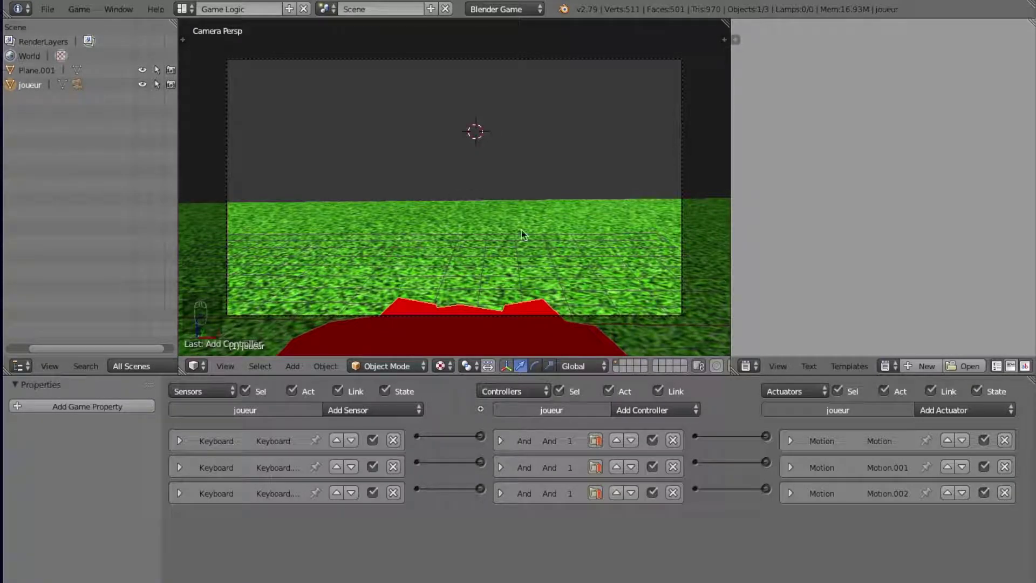
Rotate joueur about half a turn around the Z axis and move it along Y toward the middle of the plane
right_click(454, 315)
key(KP_0)
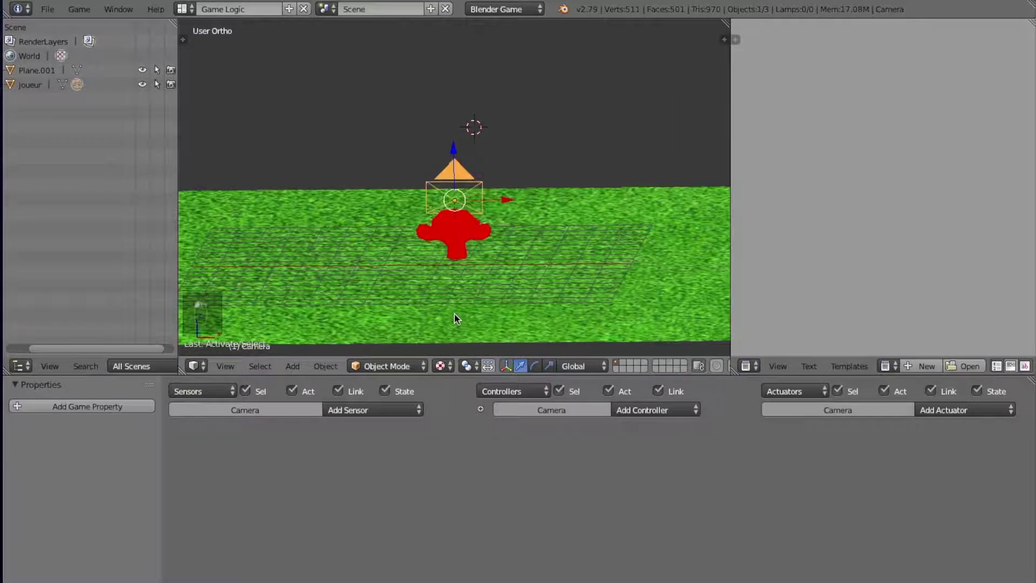
middle_drag(502, 222, 354, 215)
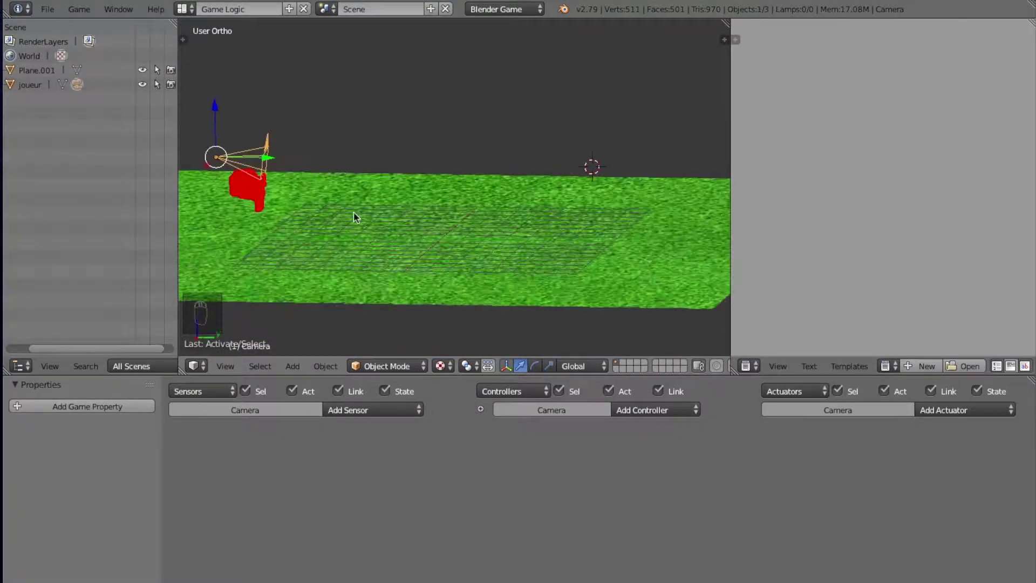
right_click(248, 194)
key(r)
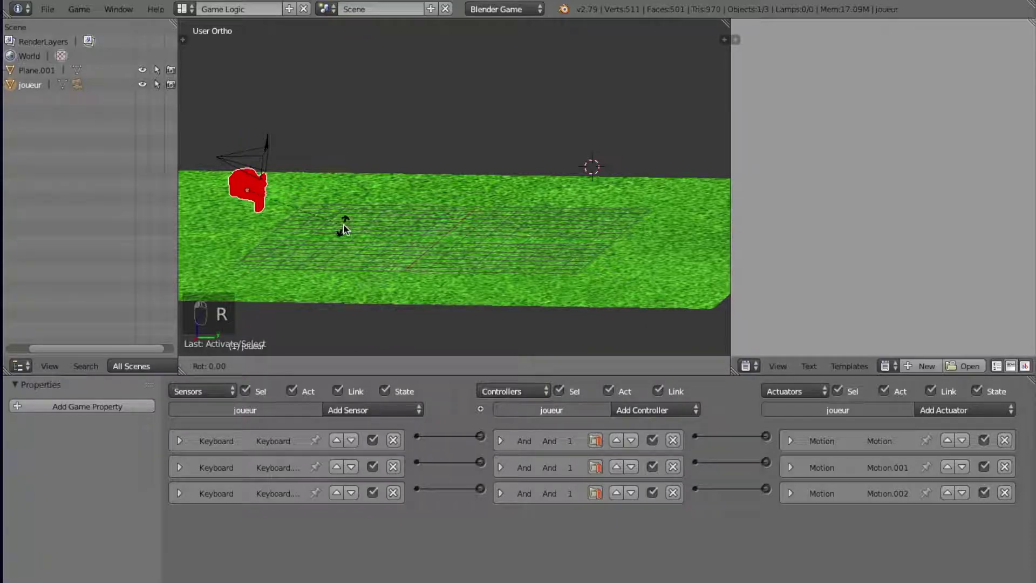
key(z)
click(347, 226)
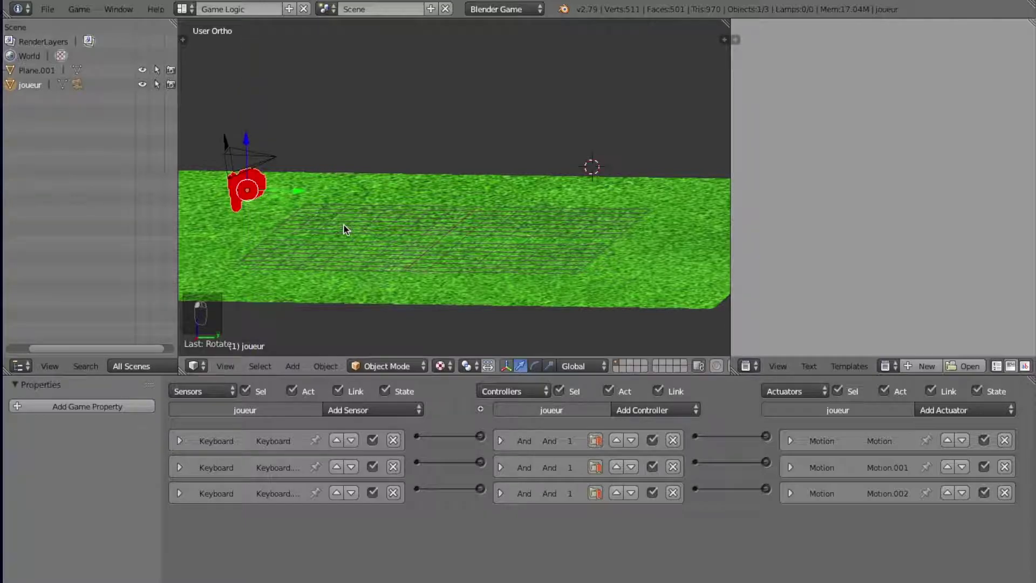
drag(296, 193, 445, 189)
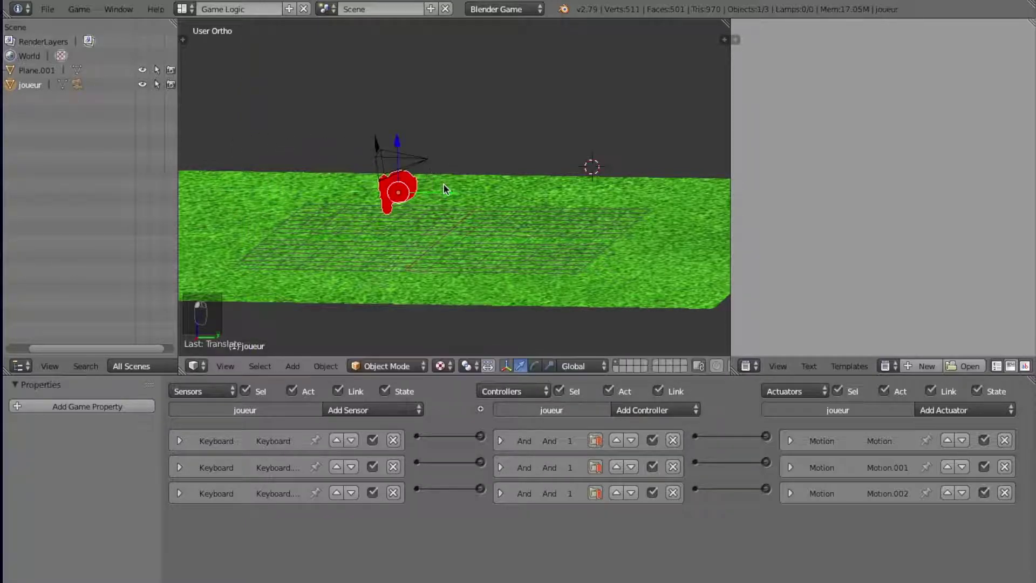
Run the game again from the camera view to check the player's movement in its new orientation, and stop it
key(KP_0)
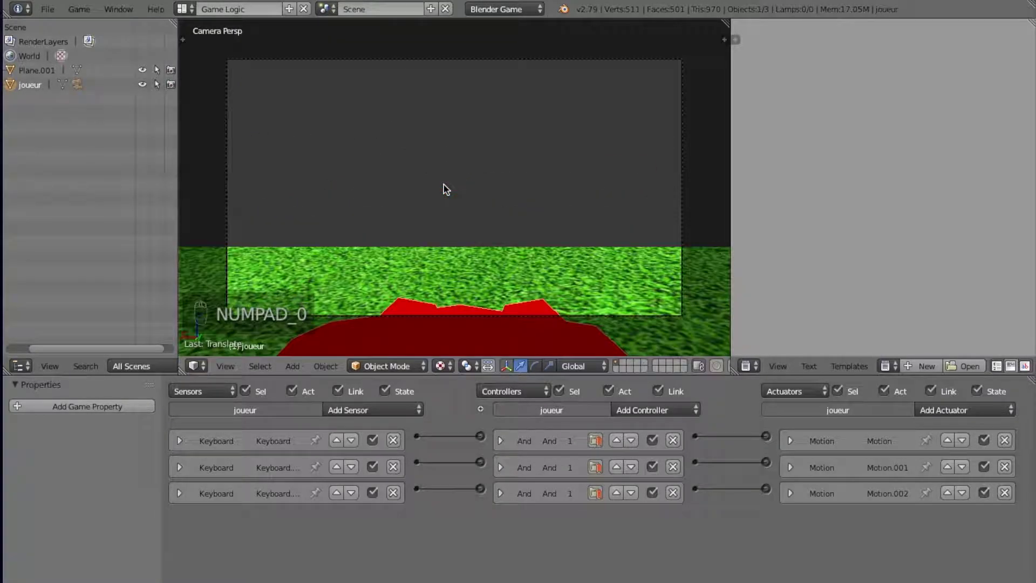
key(p)
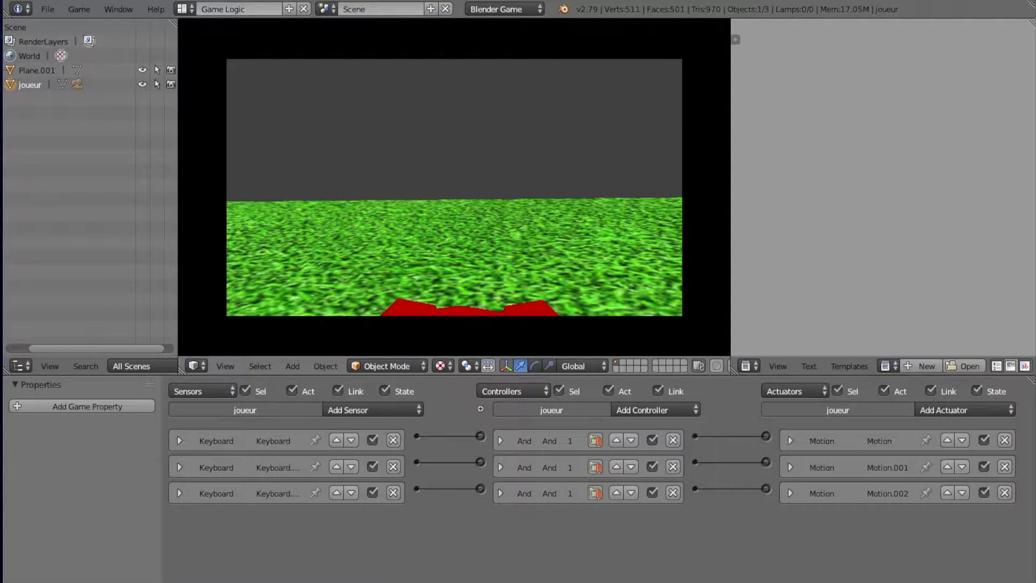
key(Escape)
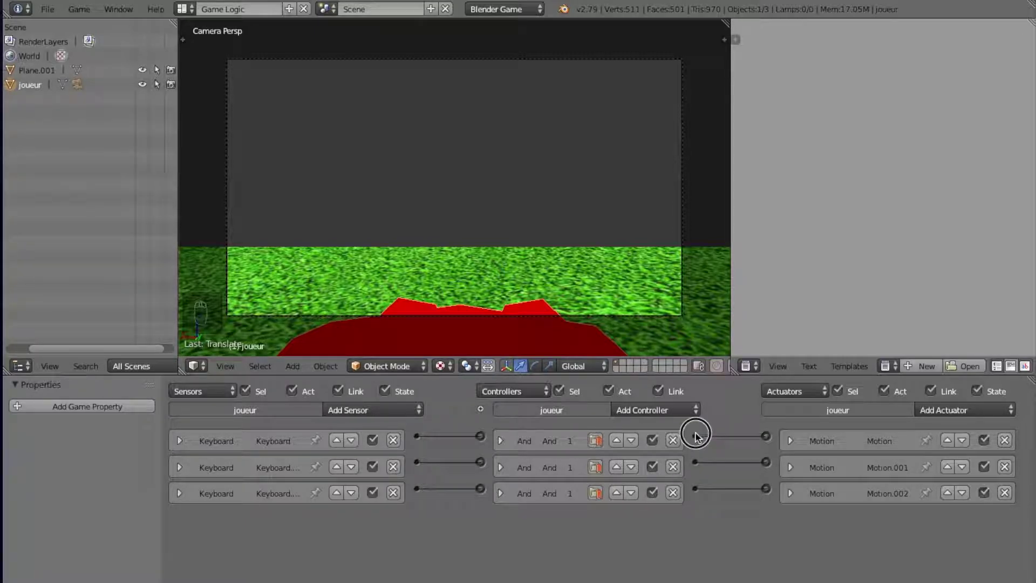
Replace the first two And controllers, linking the first Keyboard sensor to the second Motion actuator and the second sensor to the first actuator
click(674, 440)
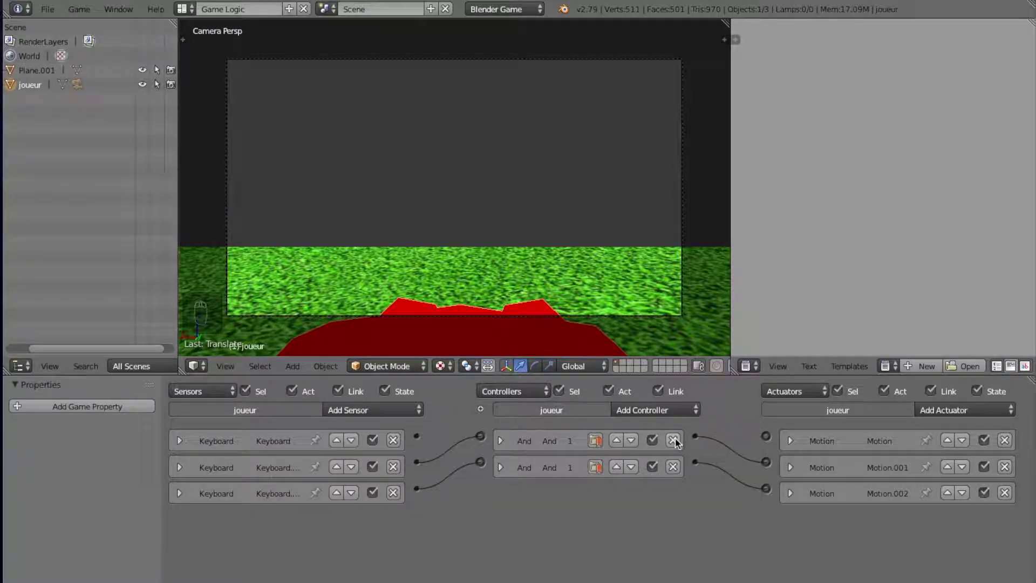
click(673, 440)
drag(417, 436, 766, 462)
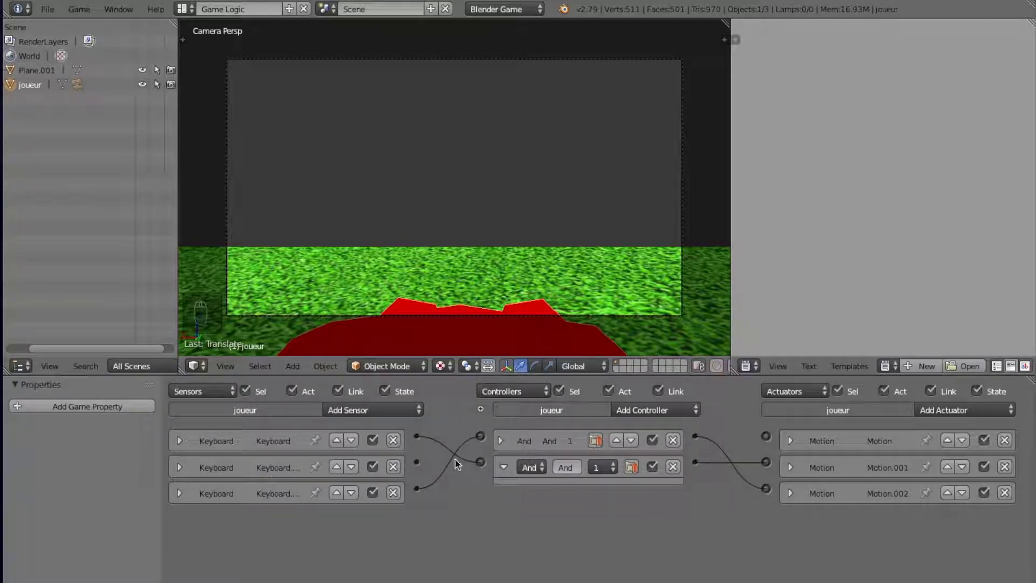
drag(417, 462, 766, 436)
click(501, 468)
click(501, 492)
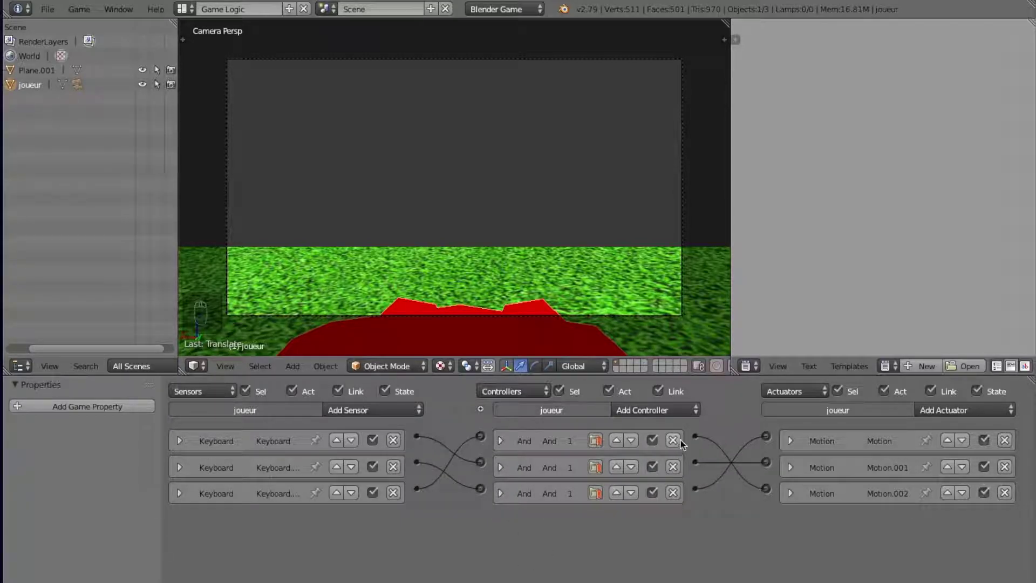
Delete the third Keyboard sensor's controller and relink that sensor to the third Motion actuator through a new collapsed And controller
click(673, 493)
drag(416, 489, 766, 489)
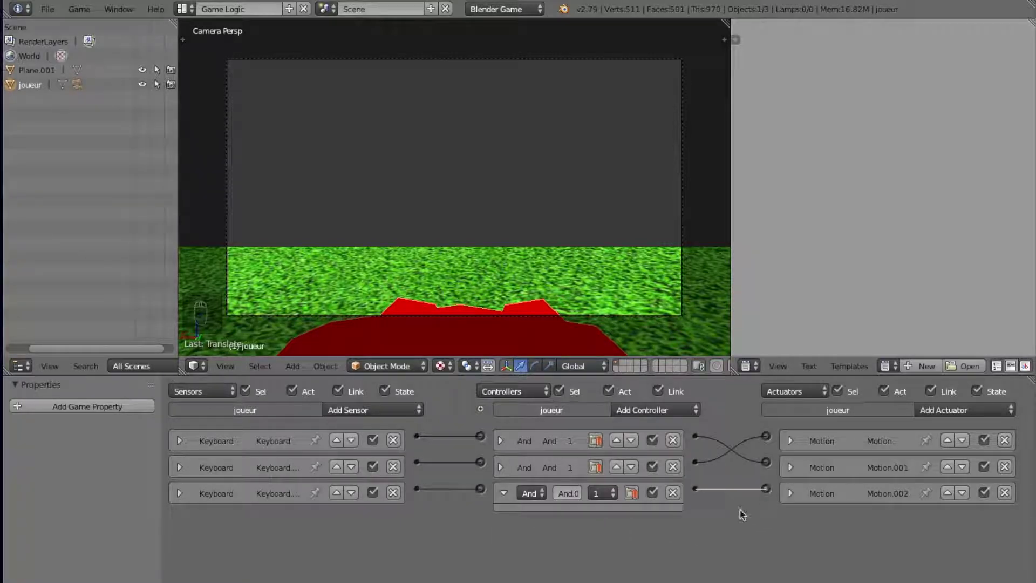
click(503, 492)
Add a fourth Keyboard sensor and a fourth Motion actuator to joueur, adjust the actuator's Z rotation, and collapse it
click(410, 410)
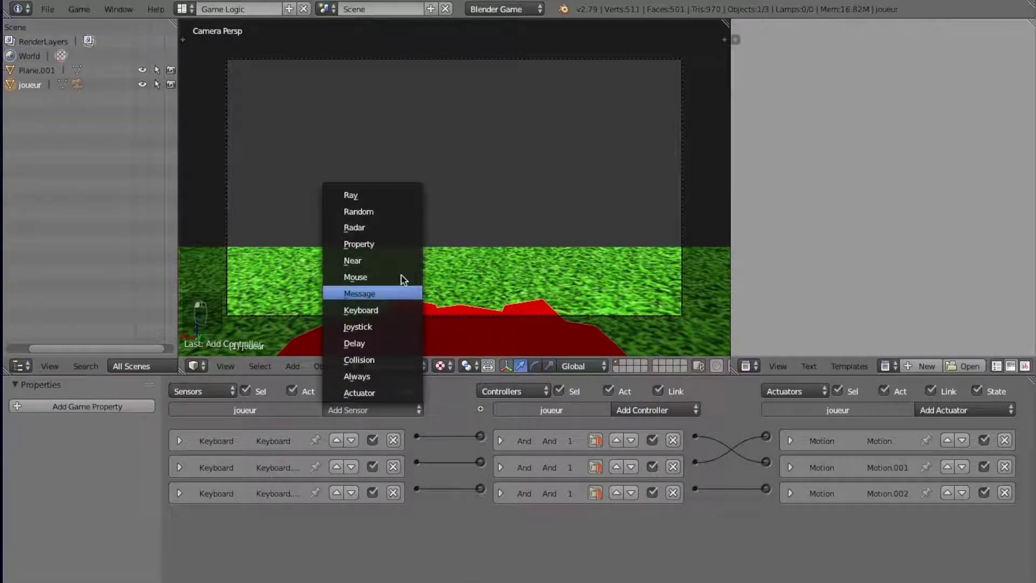
click(401, 311)
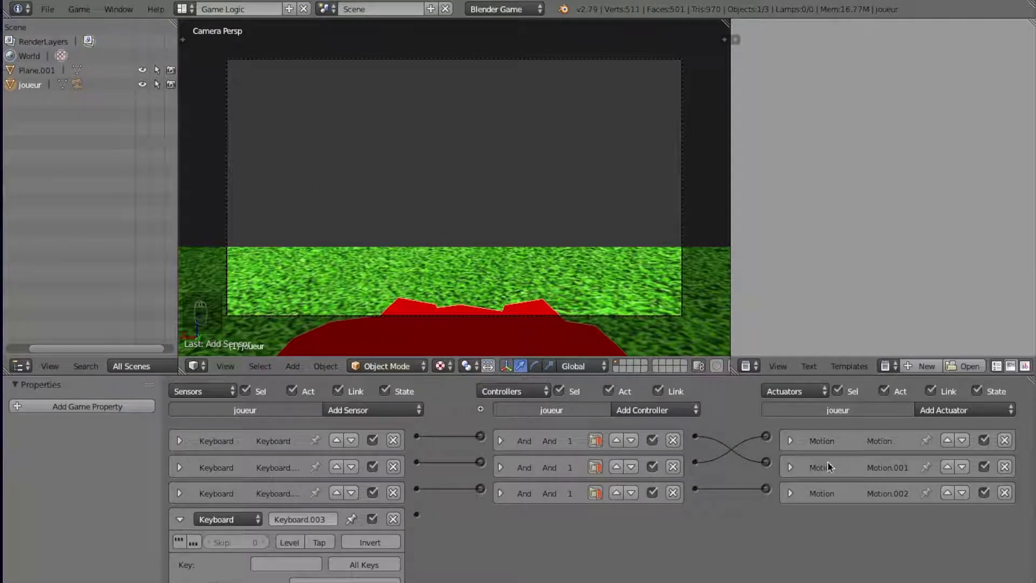
click(960, 416)
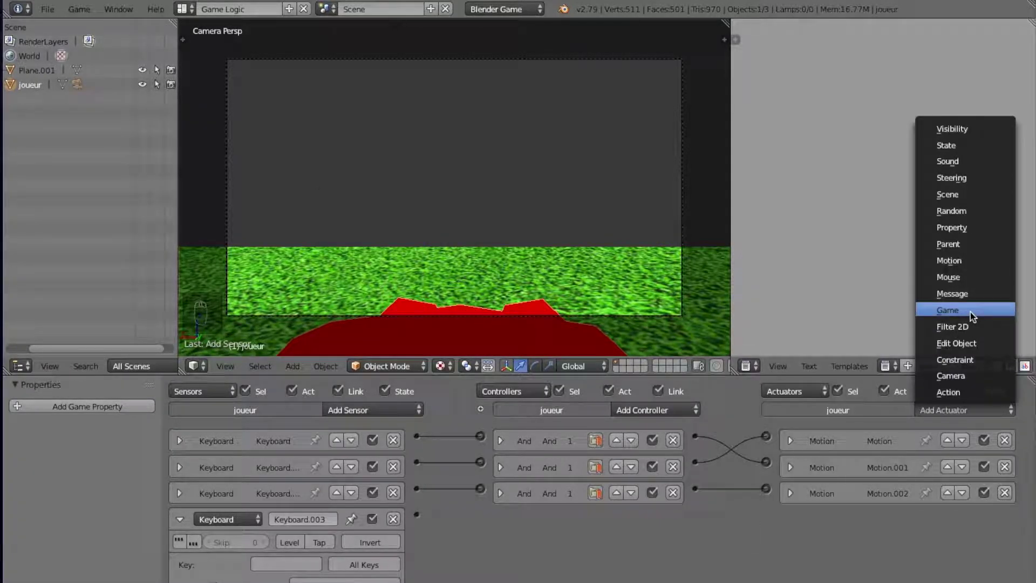
click(991, 261)
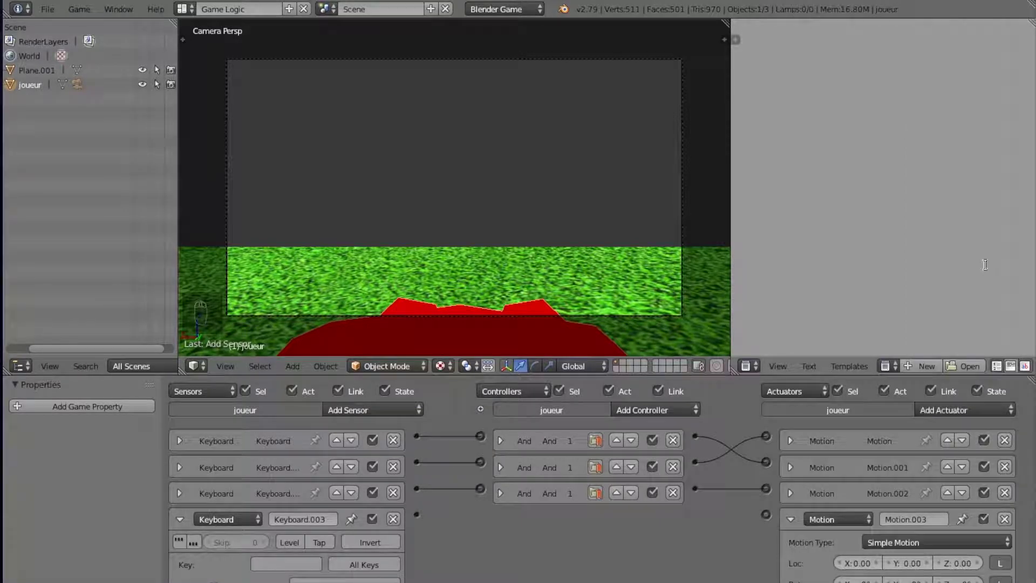
click(978, 582)
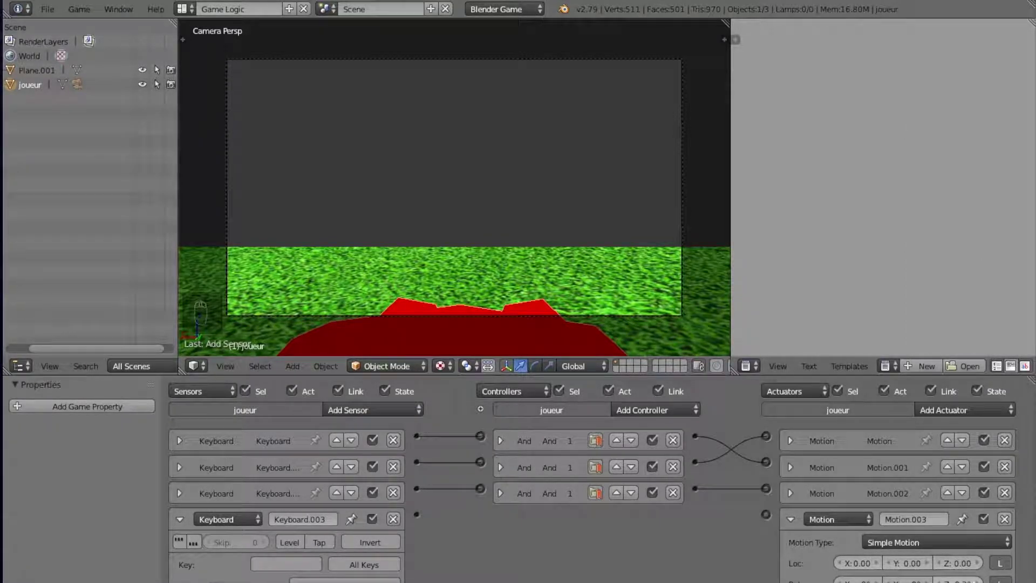
click(791, 520)
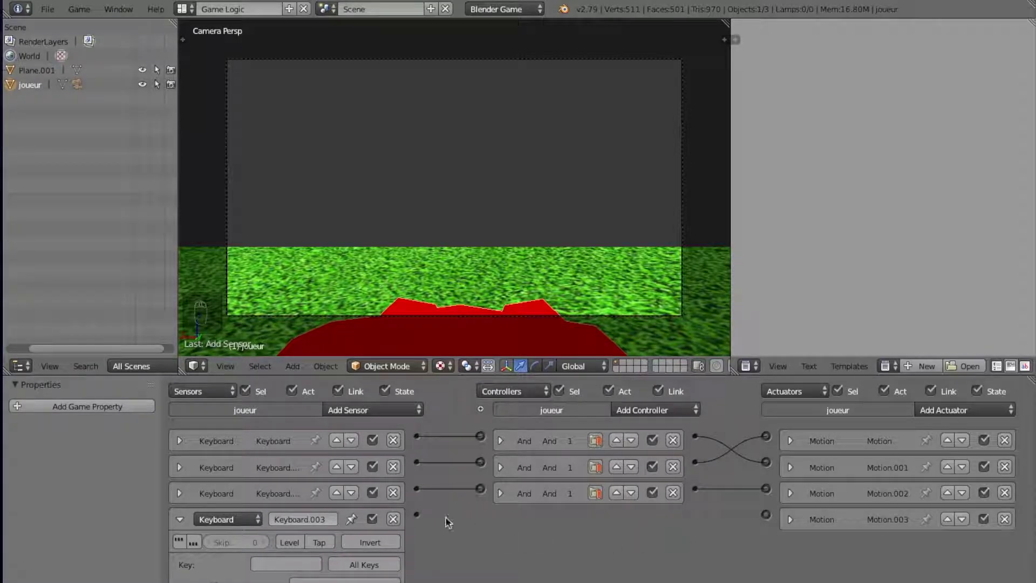
Link the fourth Keyboard sensor to the fourth Motion actuator through a collapsed And controller, assign the sensor the A key, and collapse it
drag(416, 516, 766, 516)
click(503, 519)
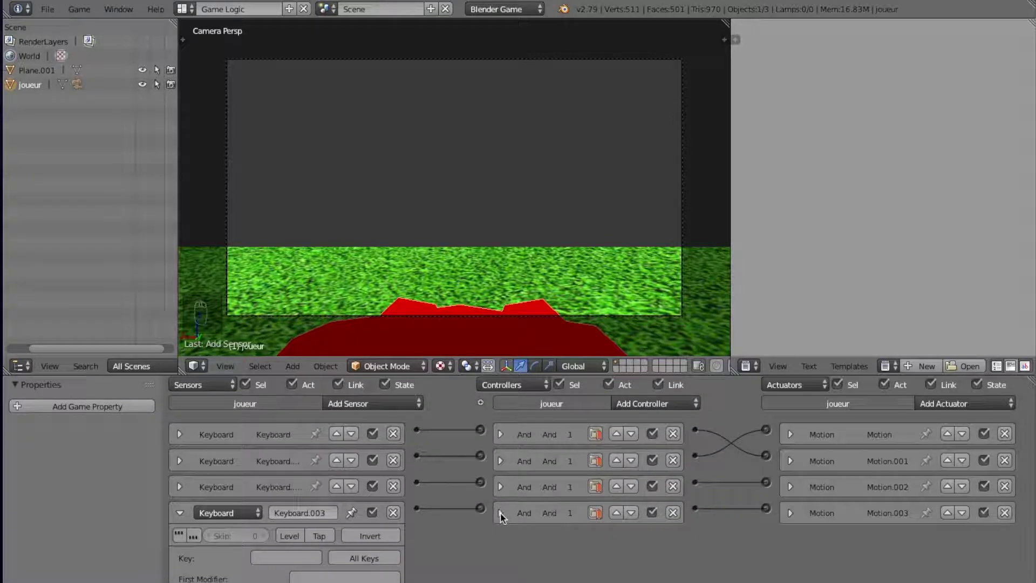
scroll(241, 513, down, 3)
click(287, 527)
key(a)
click(180, 483)
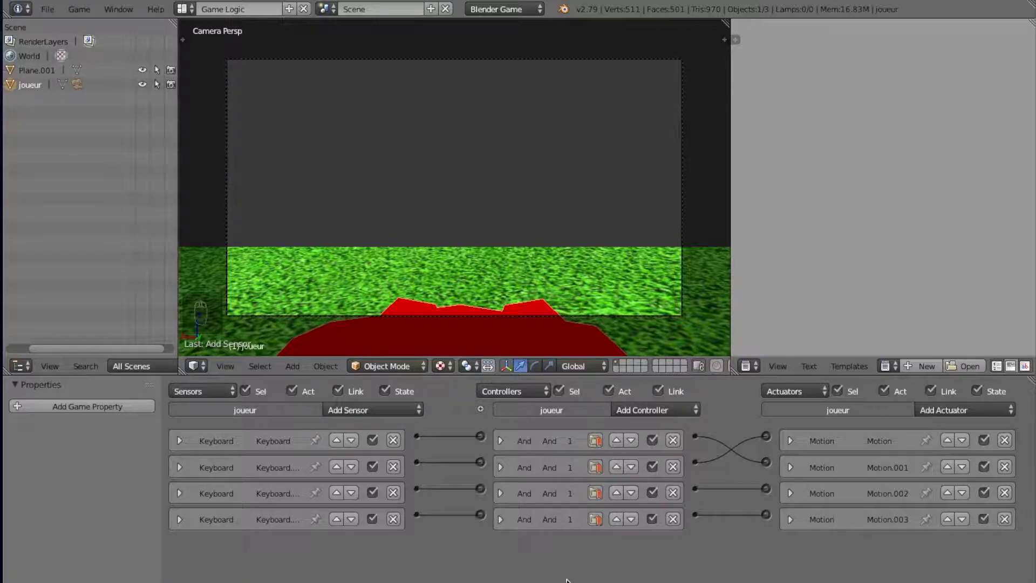
Run the game from a side view outside the camera, test joueur's left and right turning and forward movement, and stop it
middle_drag(432, 324, 460, 298)
scroll(459, 297, down, 8)
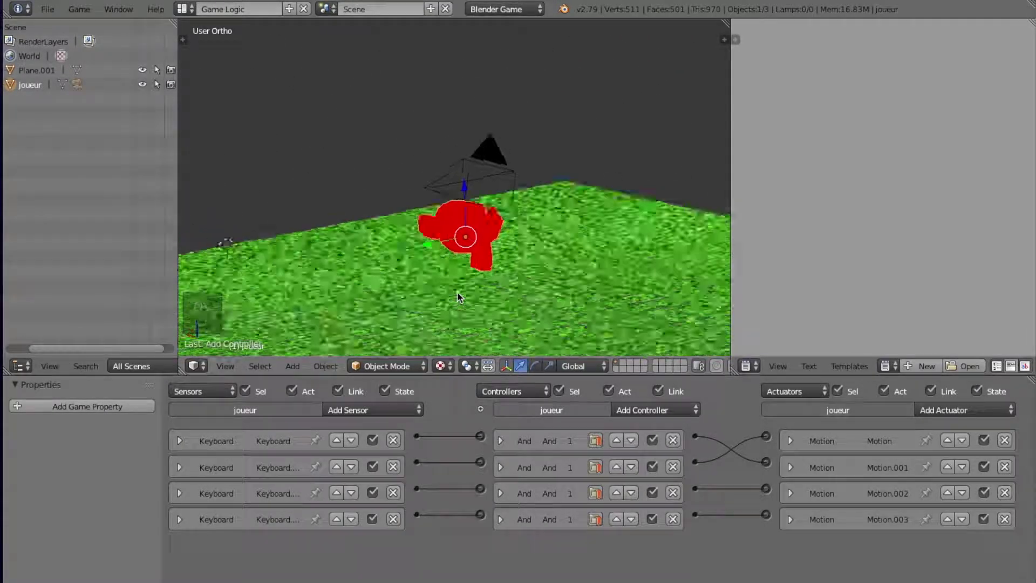
middle_drag(460, 297, 459, 297)
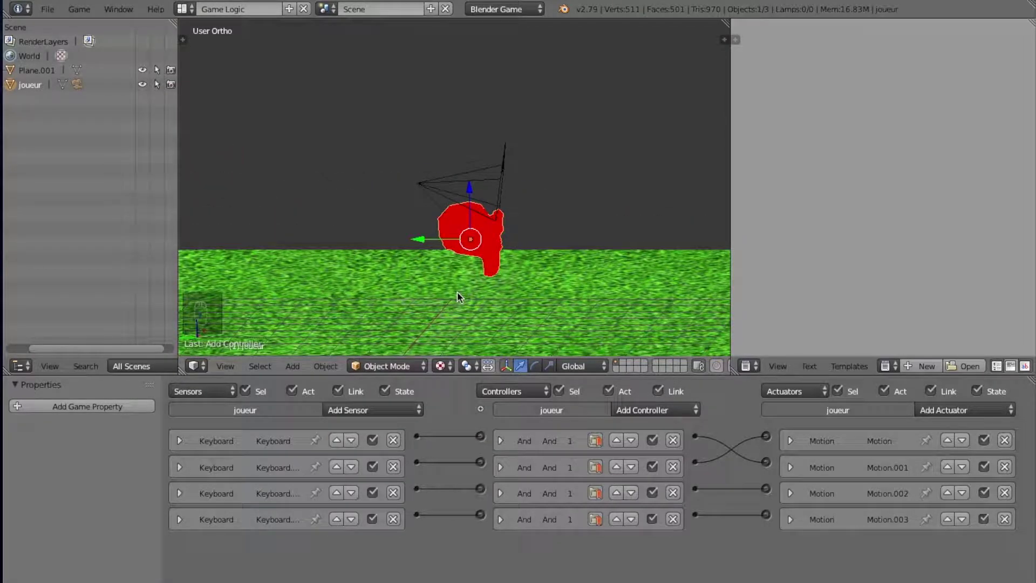
key(p)
key(Left)
key(Right)
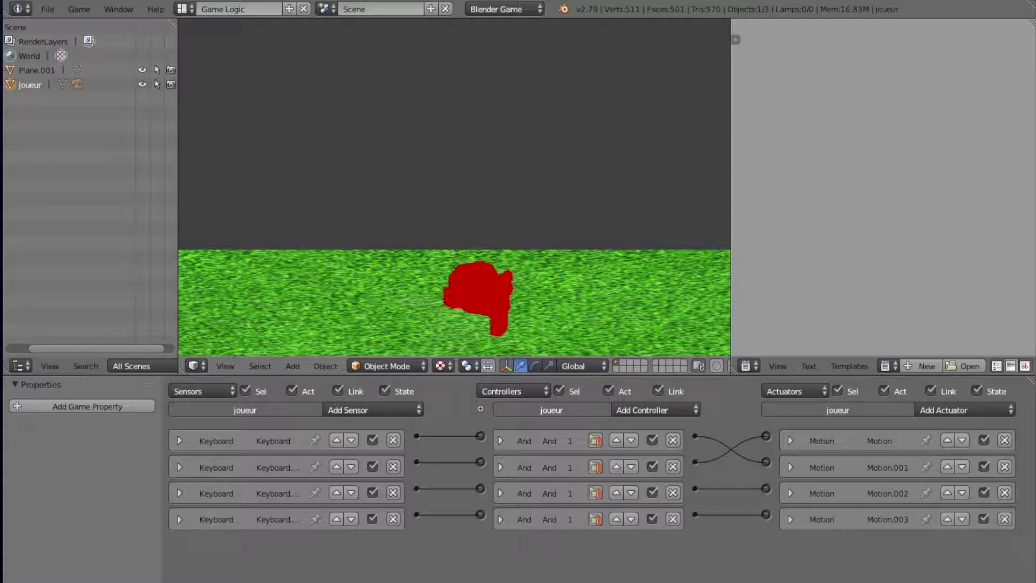
key(Right)
key(Left)
key(Left)
key(Up)
key(Right)
key(Up)
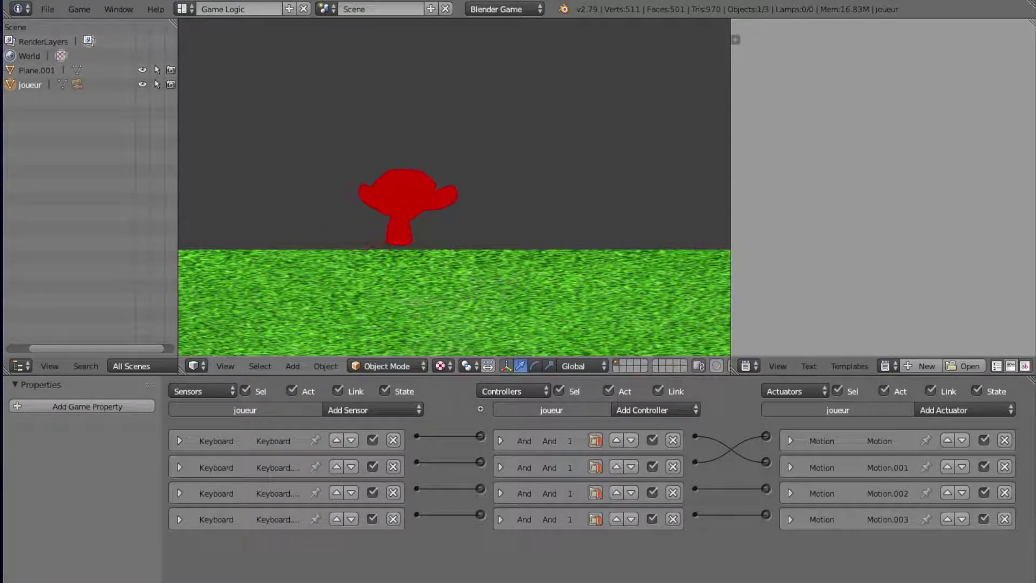
key(Escape)
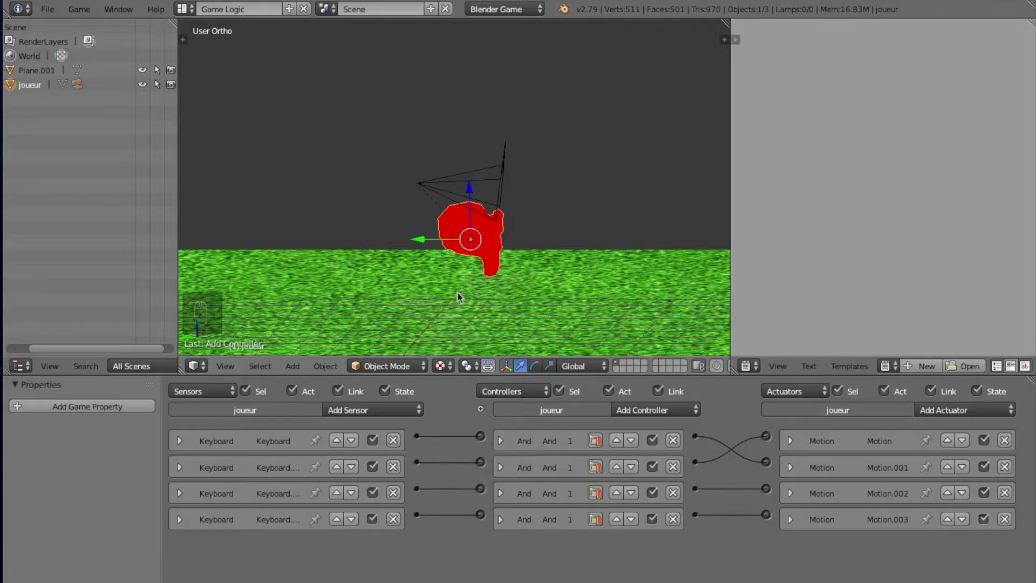
middle_drag(457, 297, 458, 296)
scroll(458, 297, up, 5)
scroll(458, 297, down, 5)
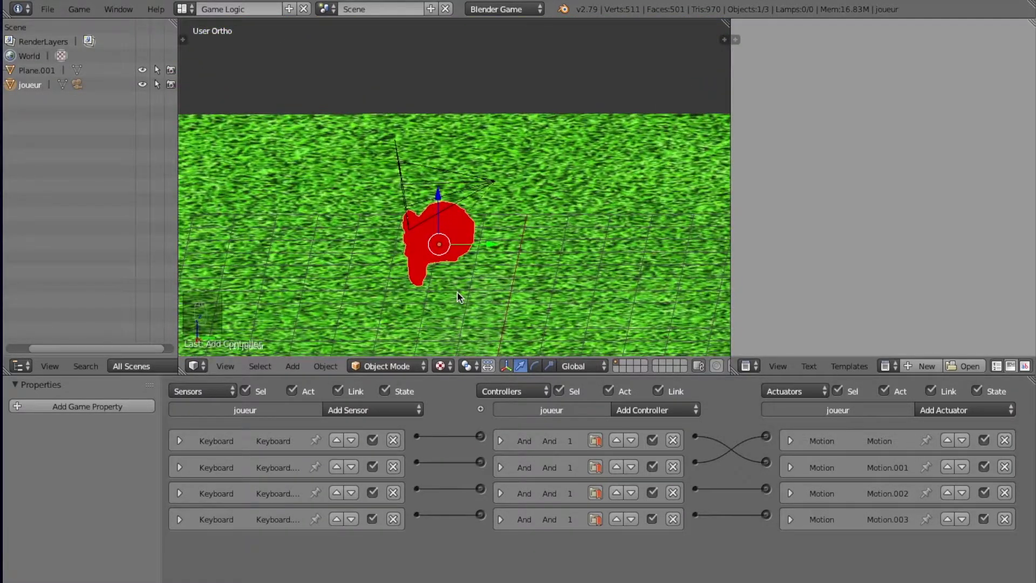